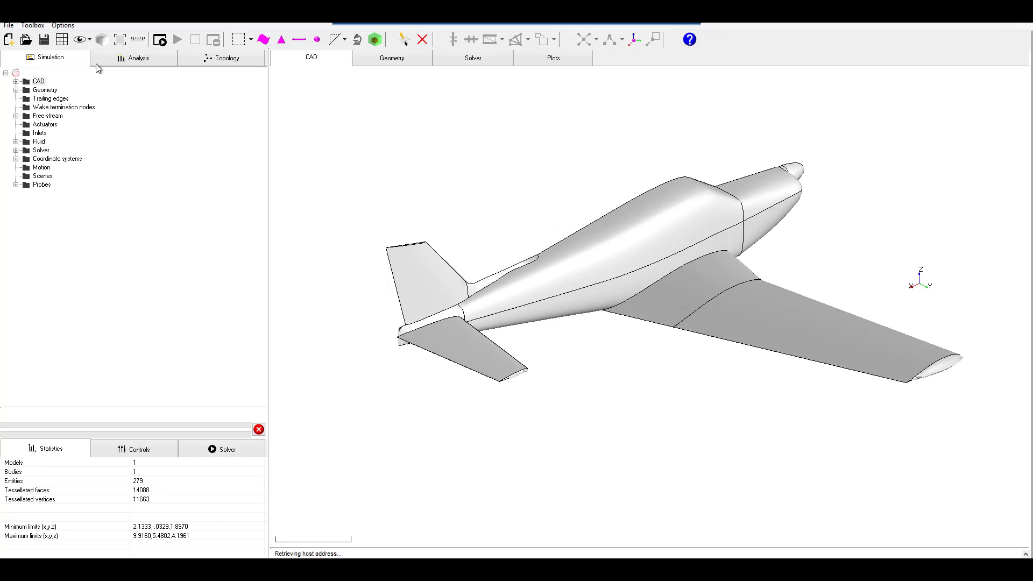
Expand the CAD folder and examine the imported aircraft's surface with the mesh wireframe shown and hidden.
click(16, 82)
right_click(41, 84)
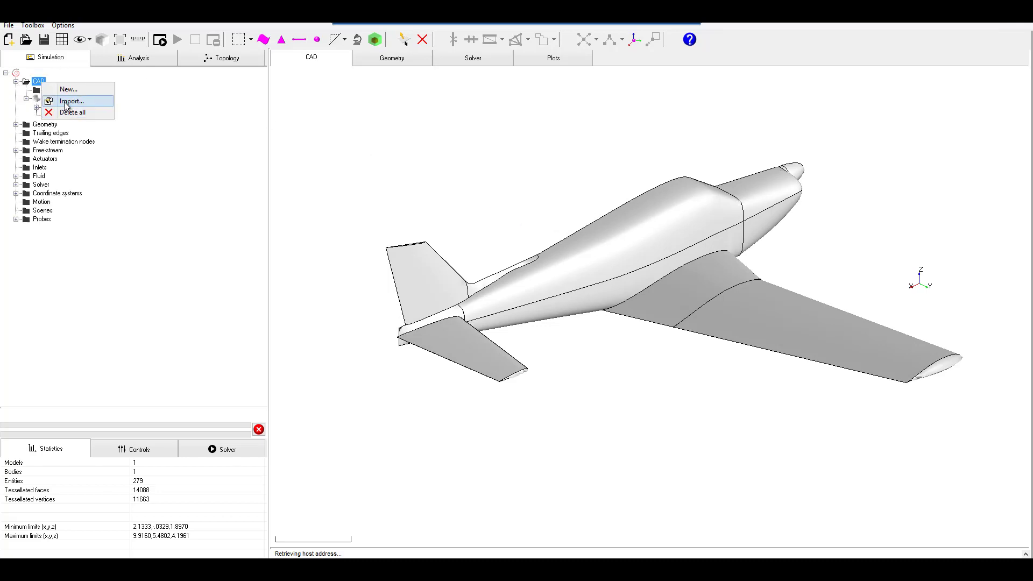
click(510, 163)
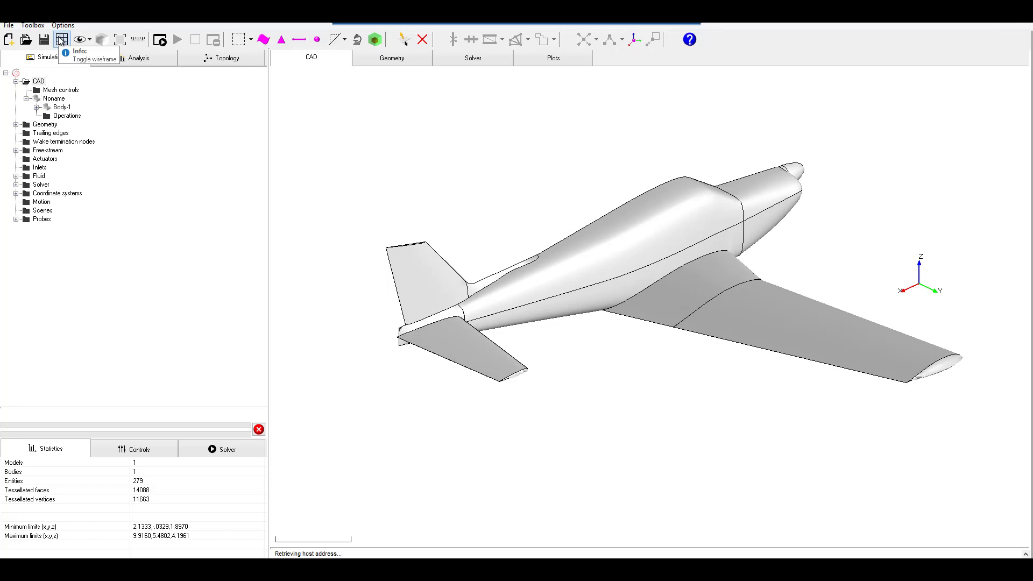
click(61, 40)
click(61, 41)
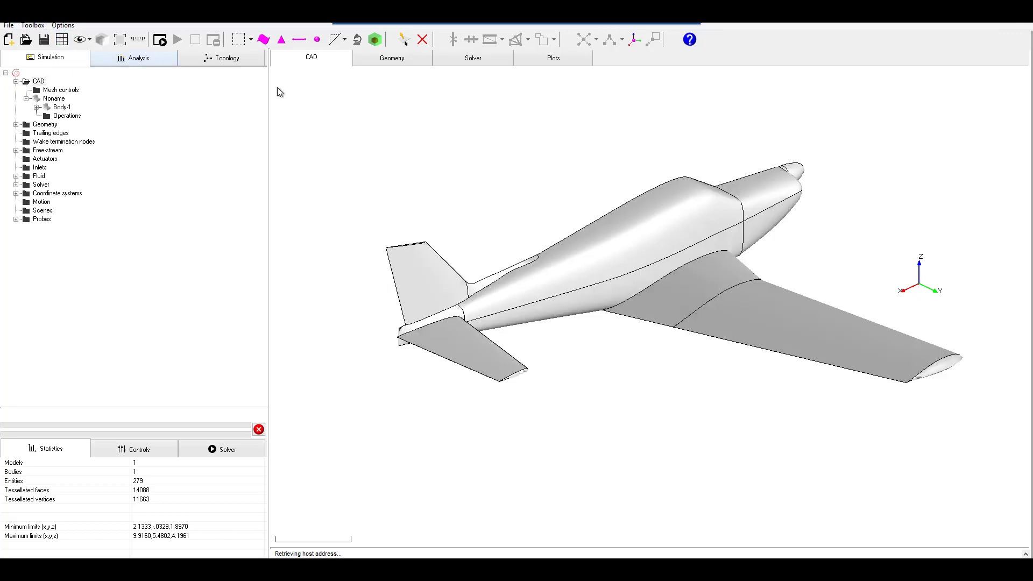
middle_drag(590, 194, 551, 177)
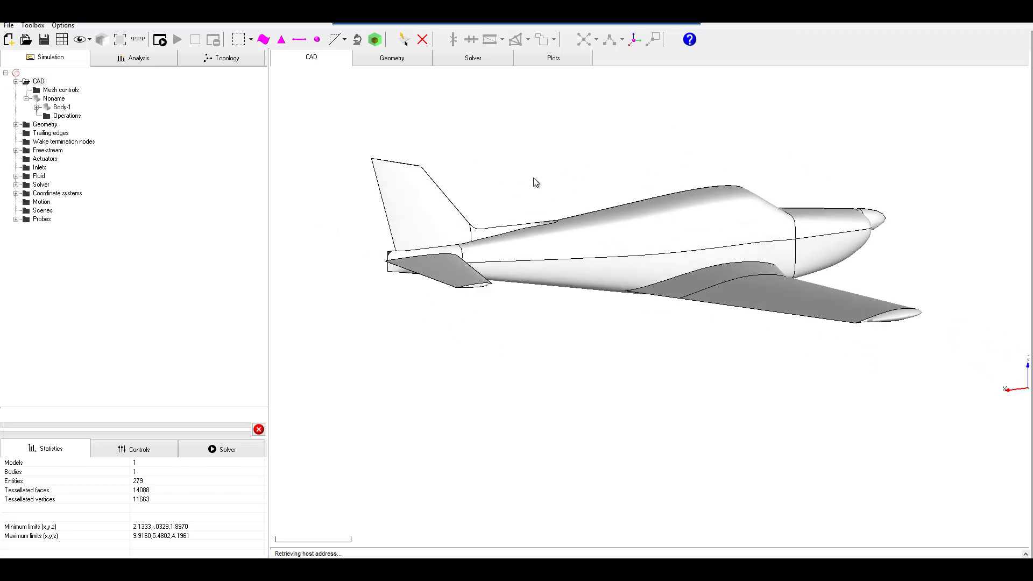
middle_drag(618, 189, 538, 223)
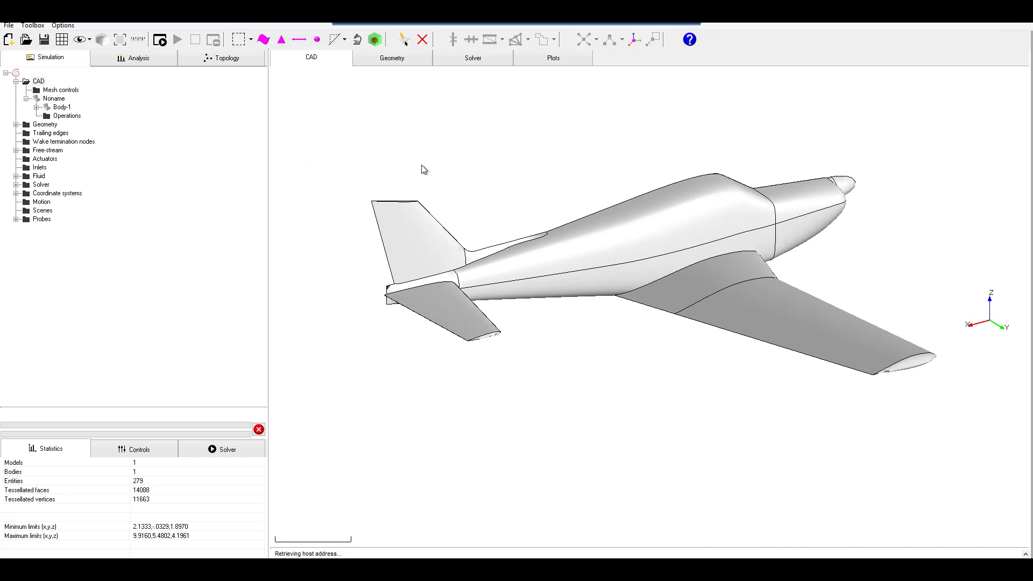
Select all the outer fuselage faces, including the tail section and nose spinner, and split them into a new body.
click(282, 39)
click(619, 290)
click(637, 250)
click(782, 239)
click(802, 209)
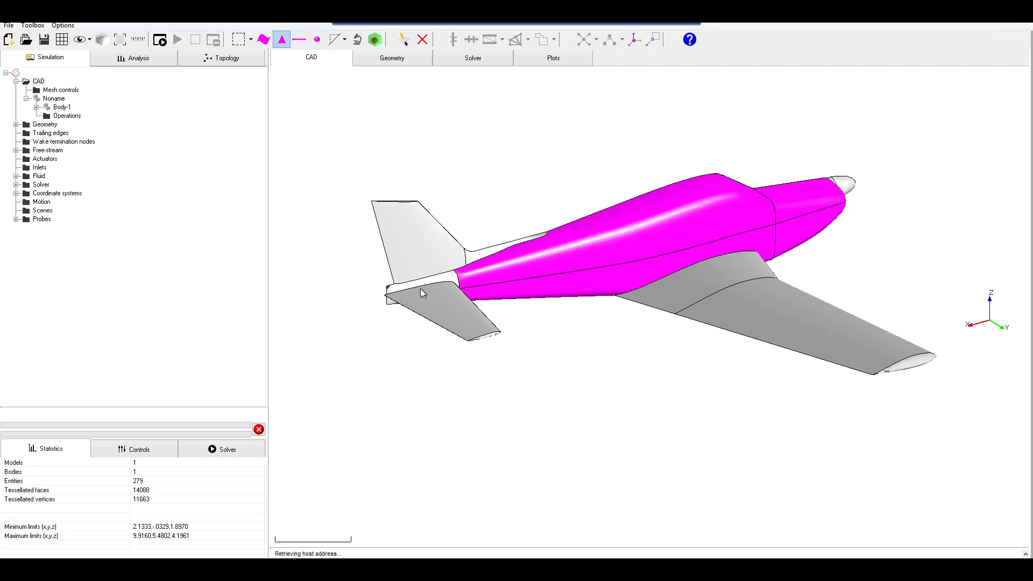
click(431, 284)
click(470, 264)
scroll(358, 286, down, 3)
middle_drag(358, 286, 512, 198)
scroll(586, 216, up, 4)
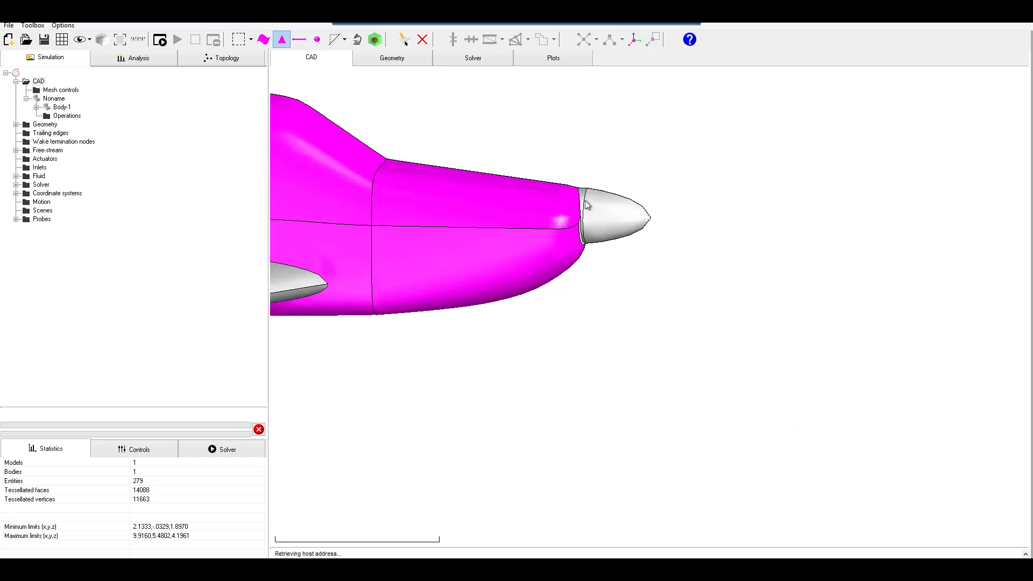
scroll(585, 218, up, 2)
click(585, 218)
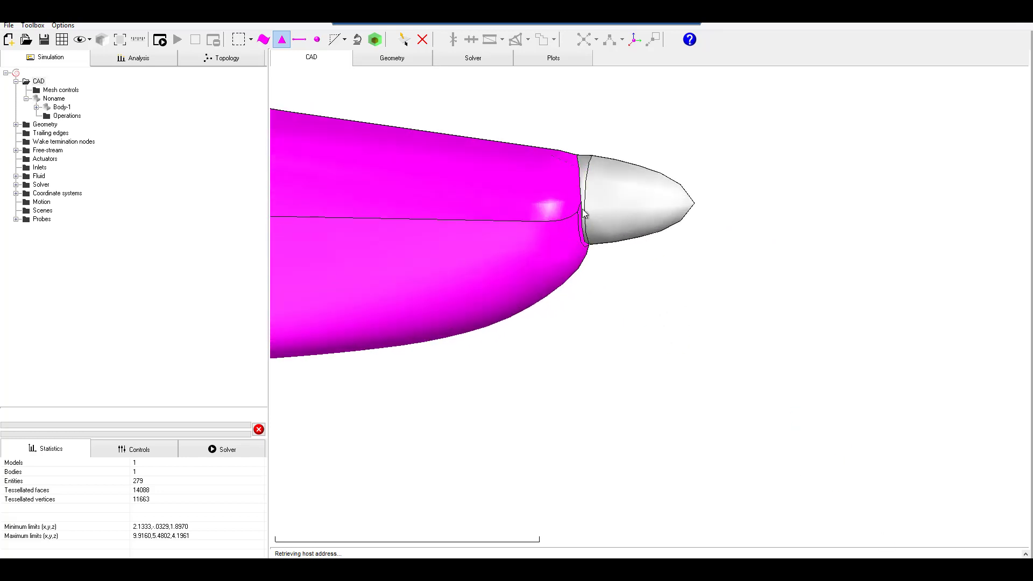
click(656, 206)
scroll(651, 215, down, 5)
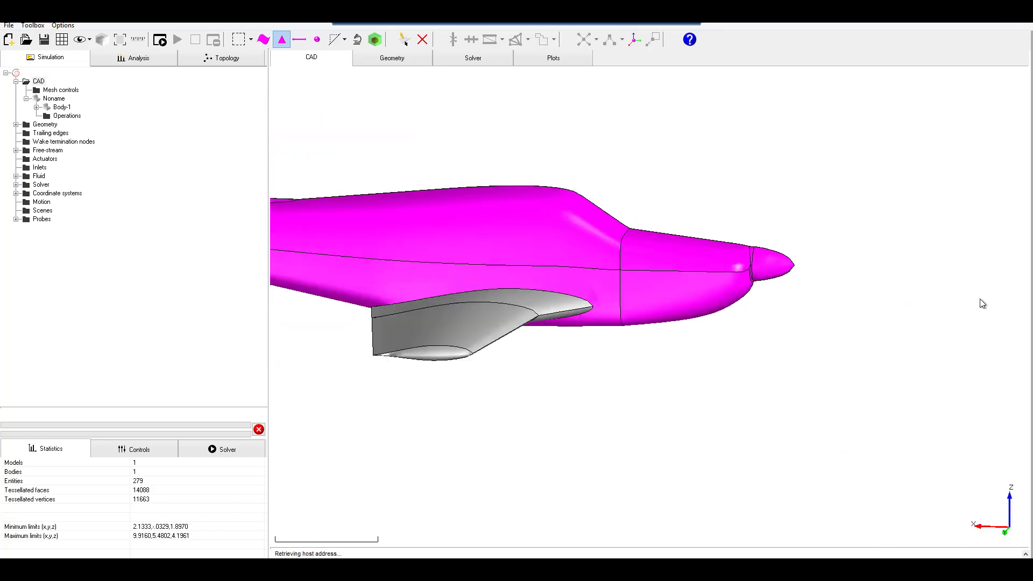
scroll(665, 268, up, 1)
right_click(620, 263)
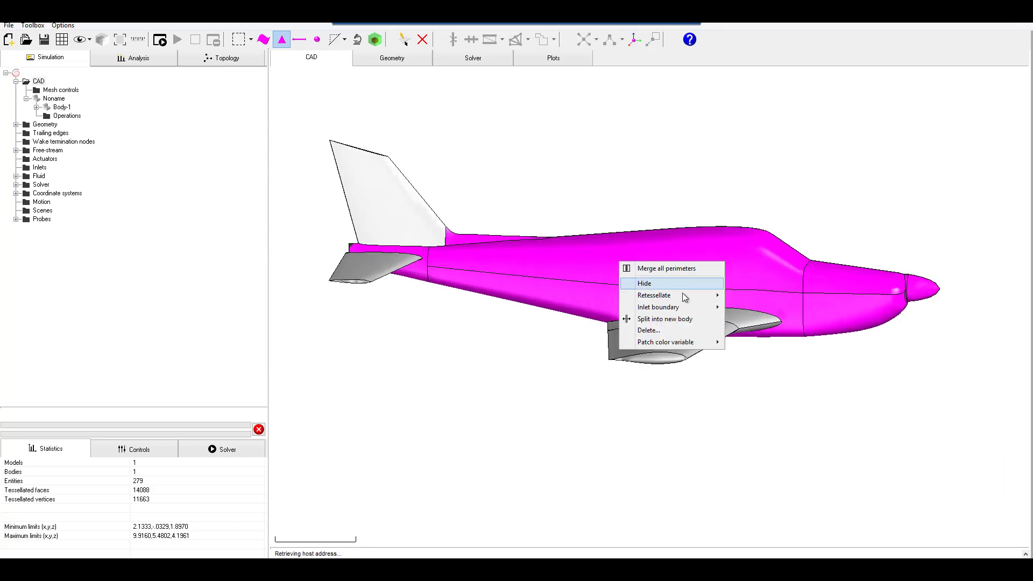
click(679, 319)
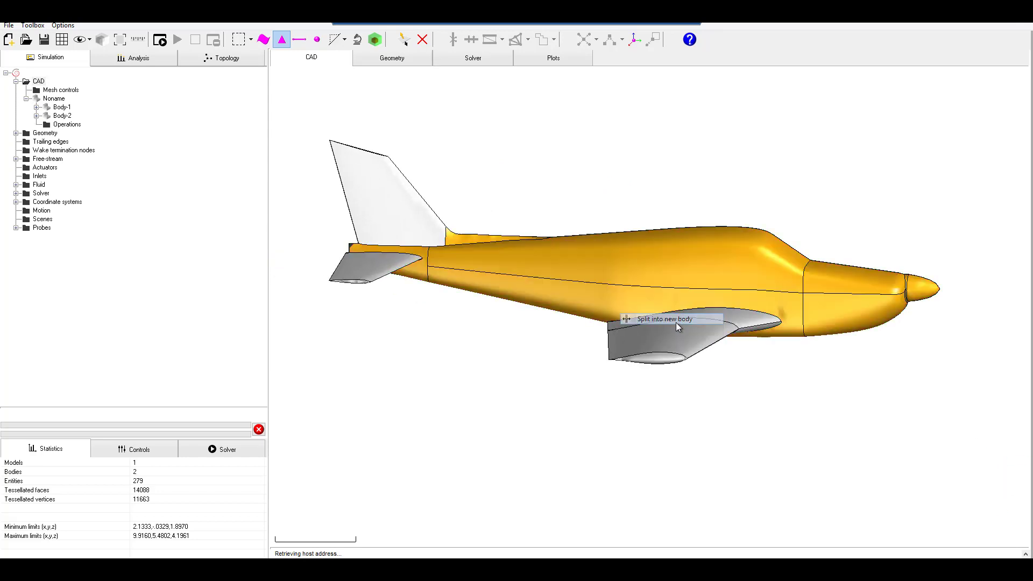
right_click(711, 237)
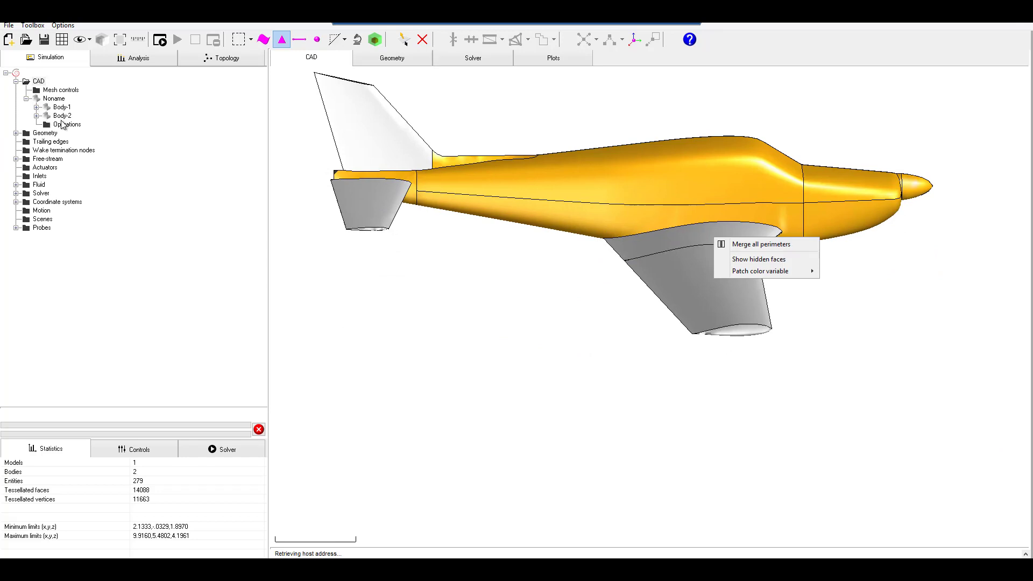
click(522, 261)
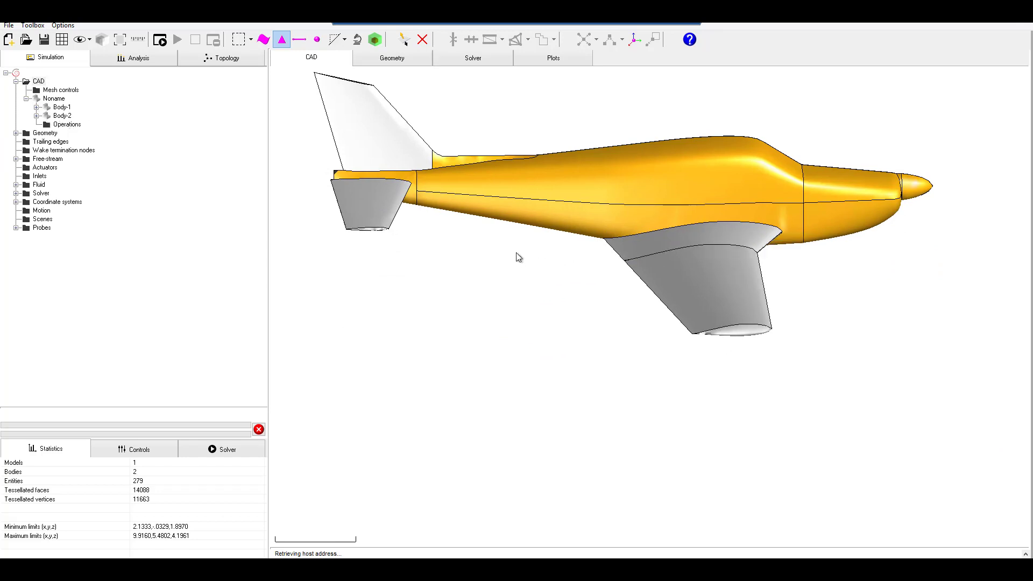
Select the wing's upper, lower and tip faces and split them into a new body.
middle_drag(515, 244, 623, 260)
click(690, 285)
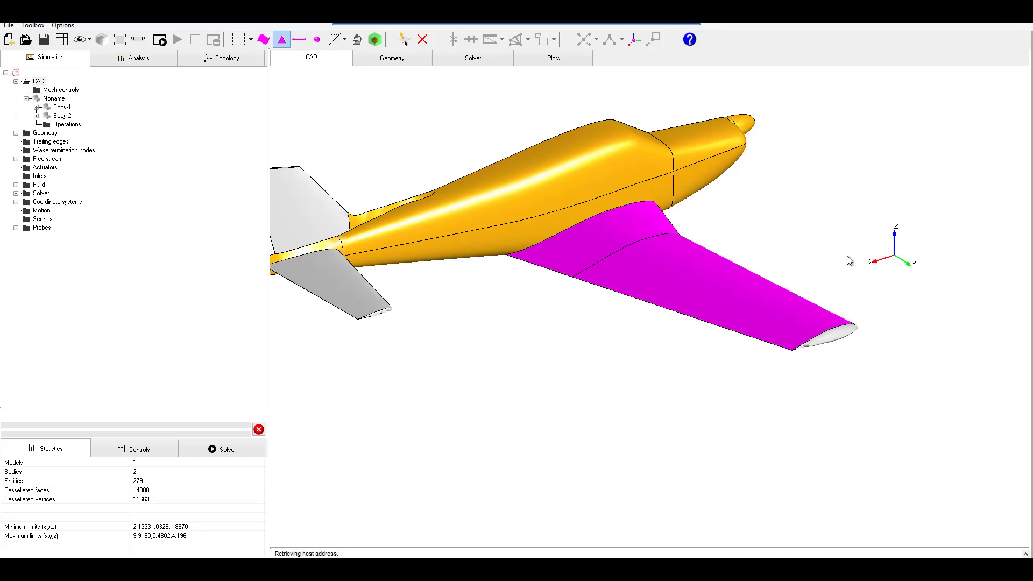
click(849, 336)
middle_drag(822, 352, 647, 227)
click(613, 254)
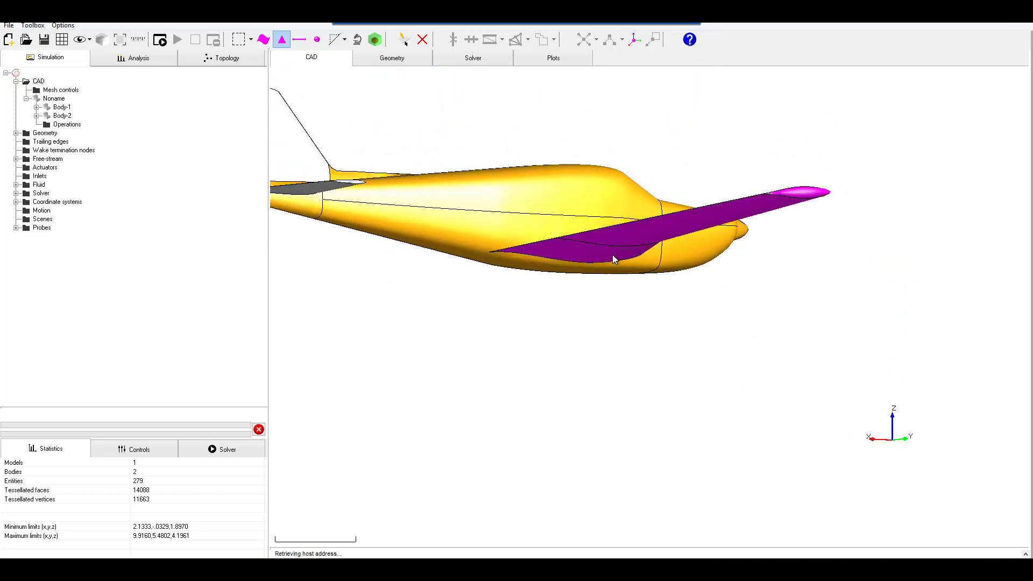
right_click(612, 254)
click(657, 312)
Split the horizontal tail's faces, including its tip, into a separate new body.
middle_drag(621, 239, 434, 242)
click(408, 316)
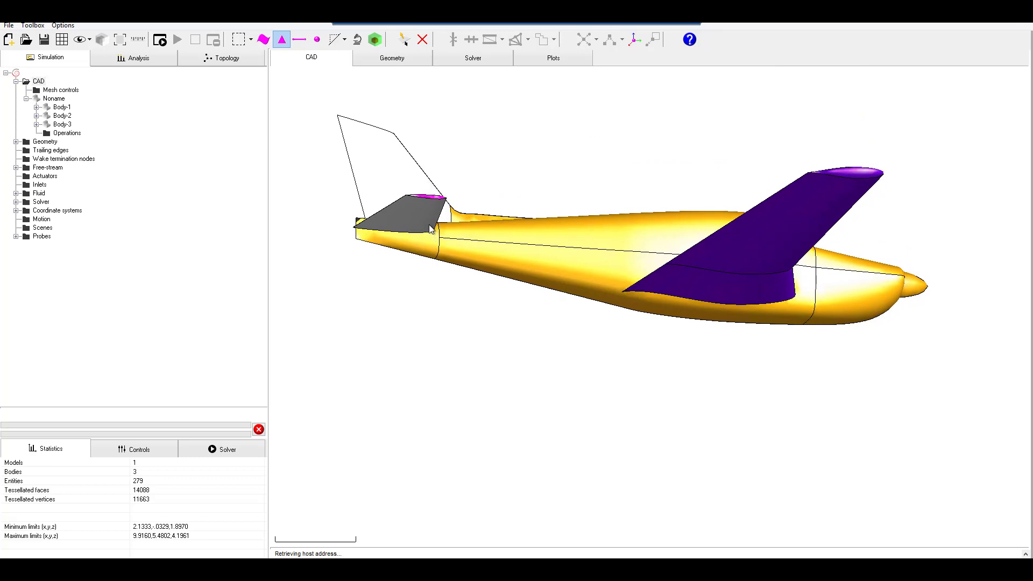
click(431, 223)
right_click(429, 220)
click(464, 276)
Select the vertical tail's side and tip faces and split them into a new body.
click(415, 166)
middle_drag(415, 166, 466, 378)
scroll(438, 246, up, 5)
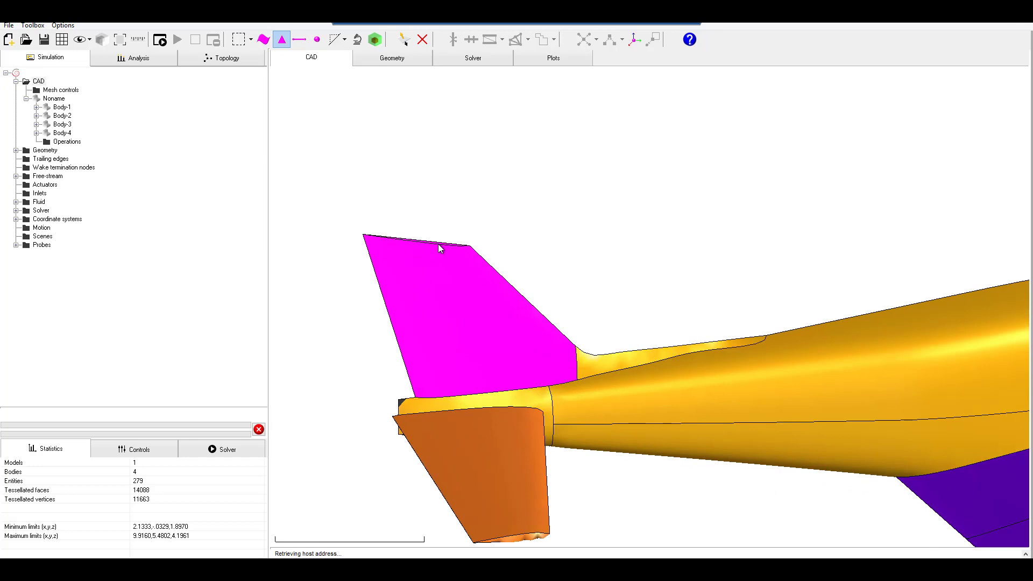
right_click(440, 245)
click(496, 305)
scroll(560, 249, down, 6)
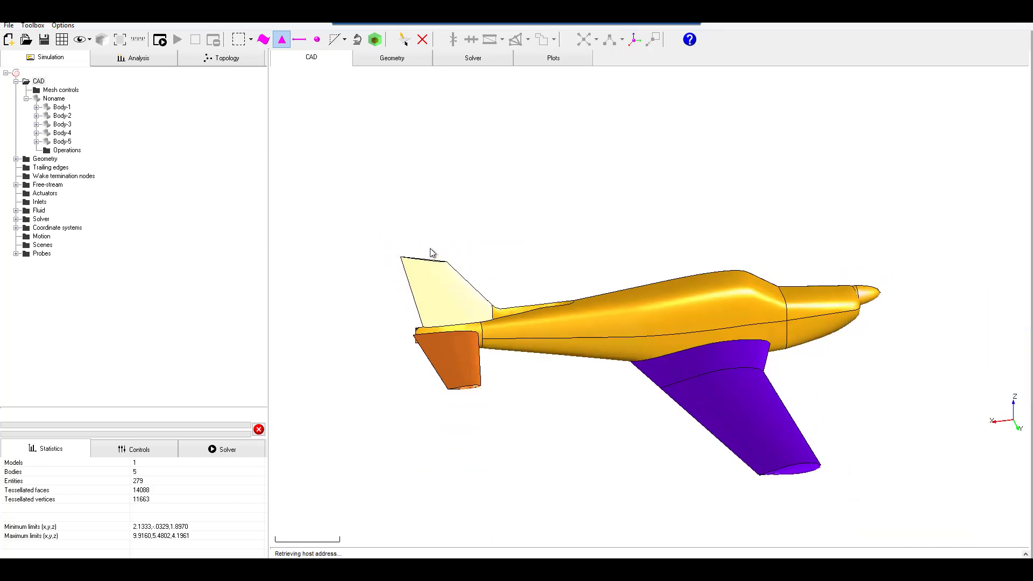
Delete the flat face that closes the half aircraft along its symmetry plane.
middle_drag(752, 279, 832, 295)
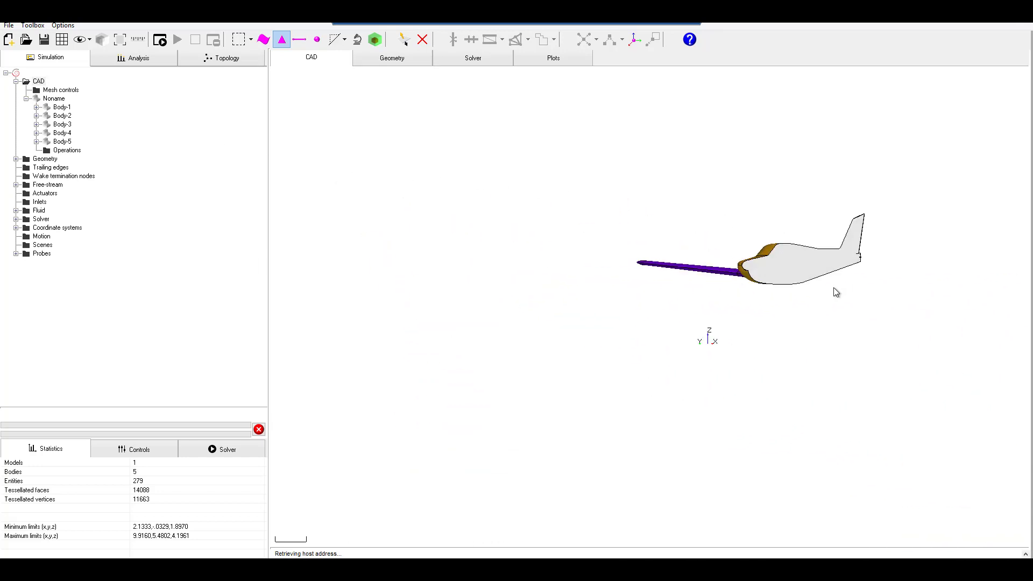
scroll(577, 288, up, 5)
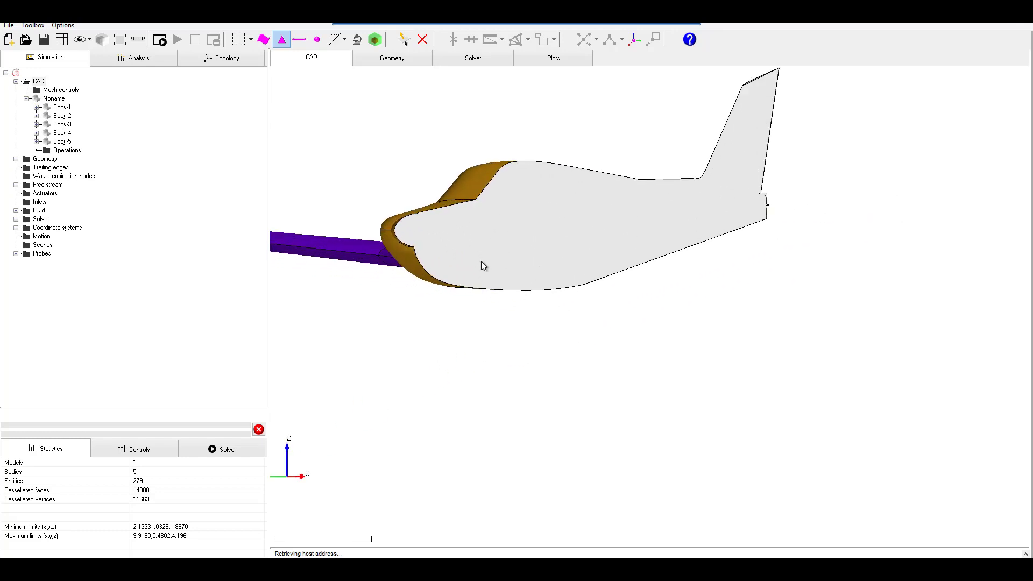
right_click(489, 230)
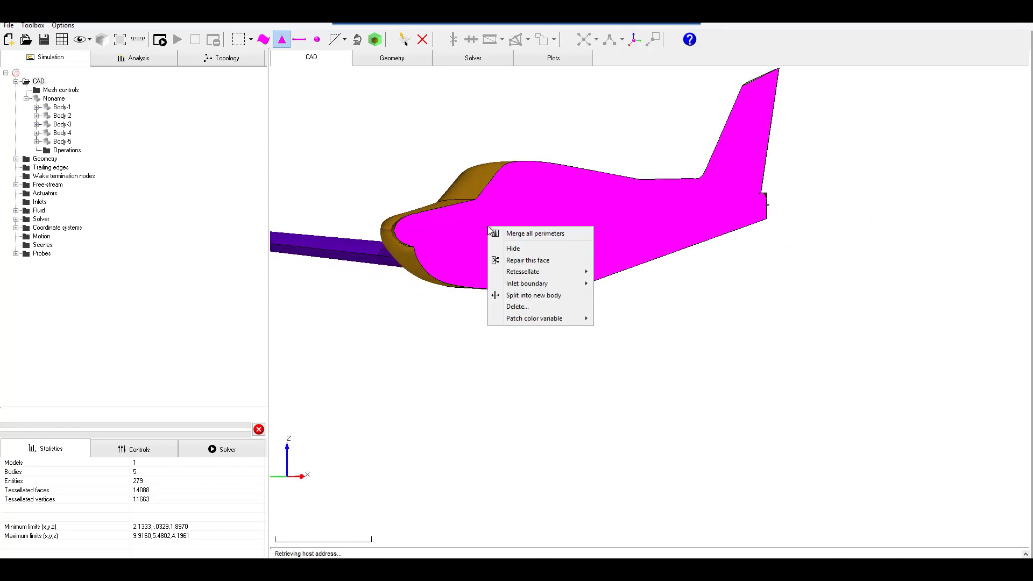
click(525, 307)
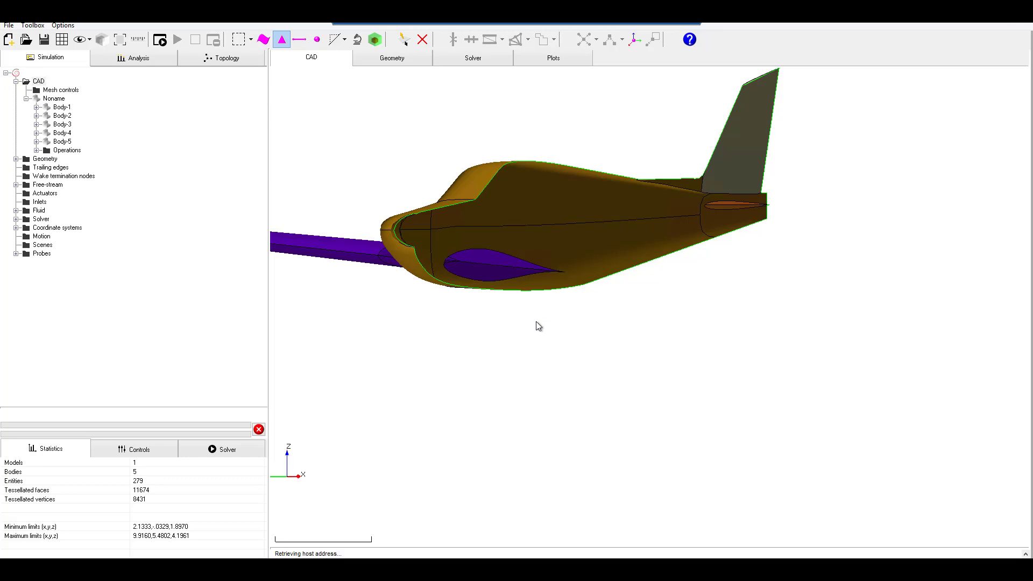
Show the mesh wireframe and examine the tessellation at the horizontal tail's tip.
middle_drag(438, 318, 582, 357)
scroll(582, 356, up, 5)
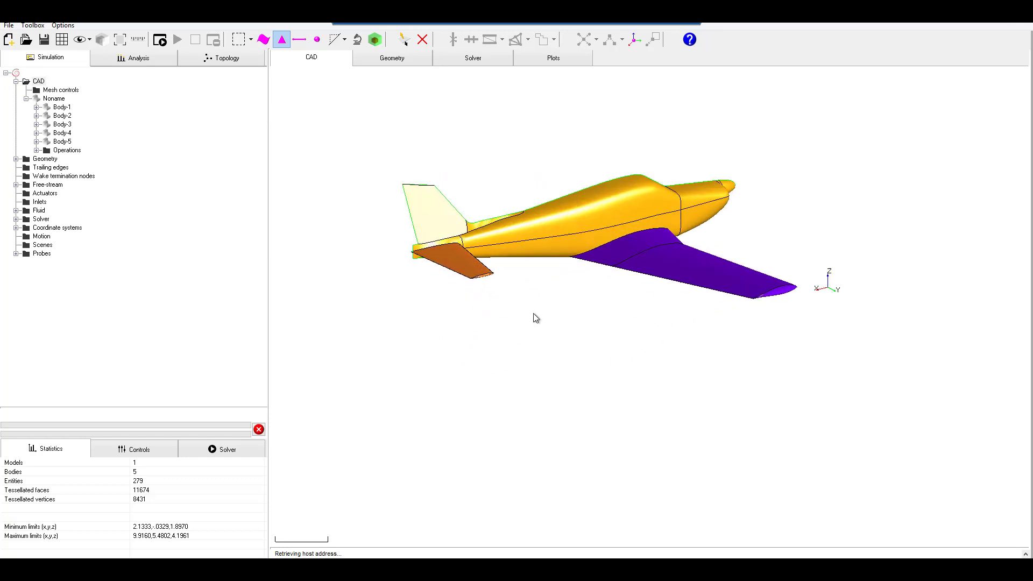
scroll(584, 325, down, 2)
scroll(395, 297, up, 3)
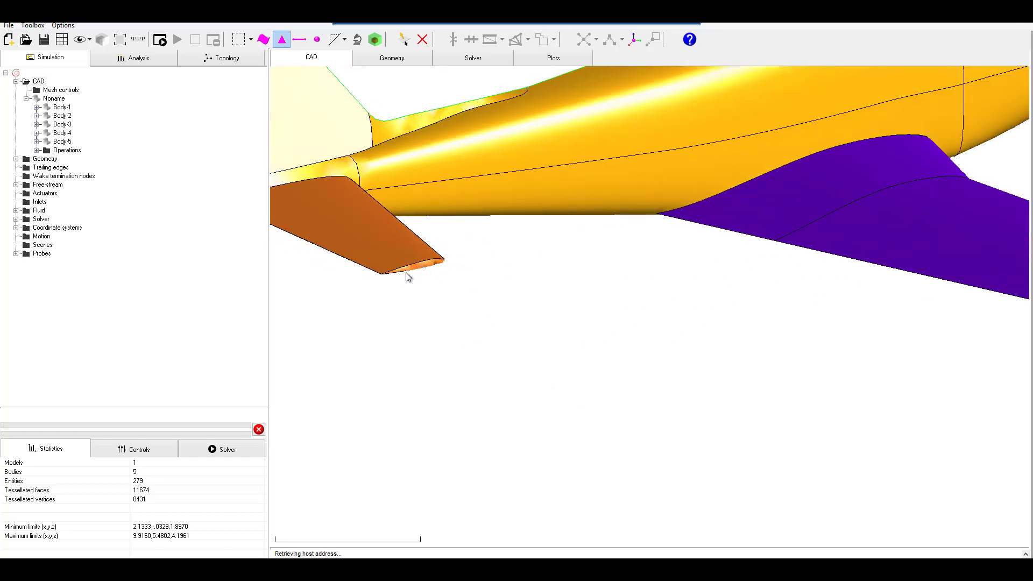
scroll(409, 200, down, 1)
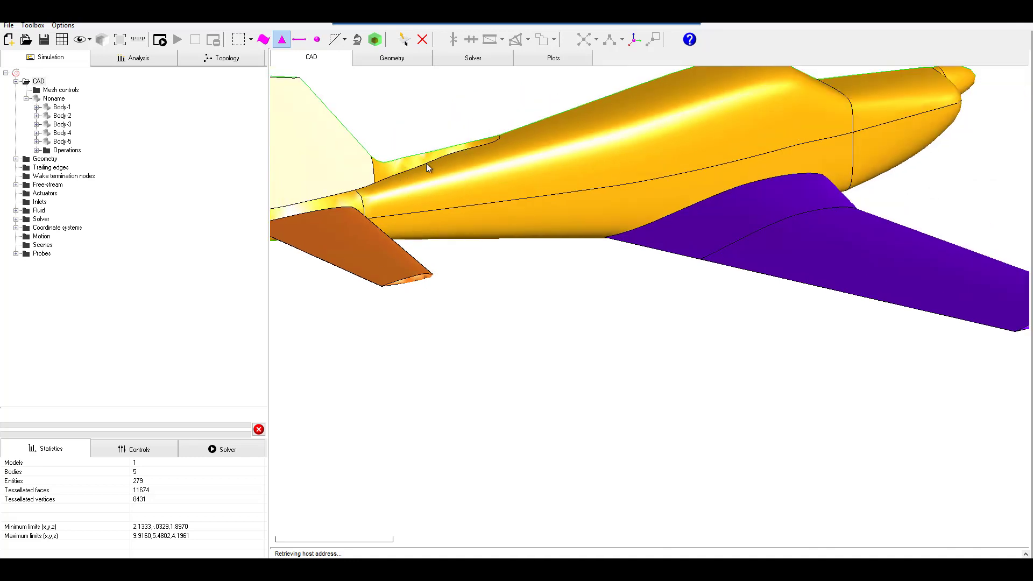
scroll(426, 160, down, 3)
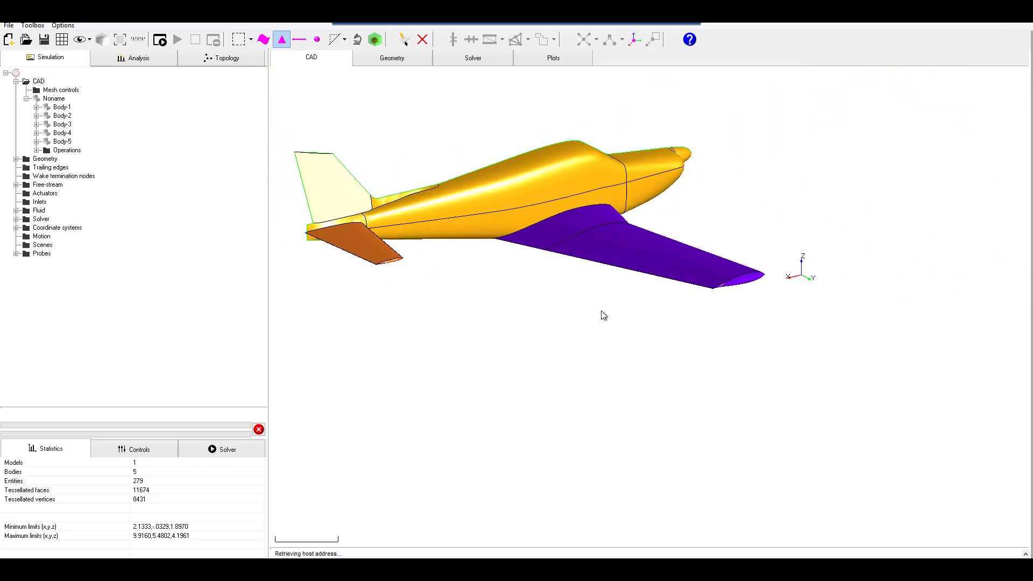
click(62, 40)
scroll(357, 231, up, 5)
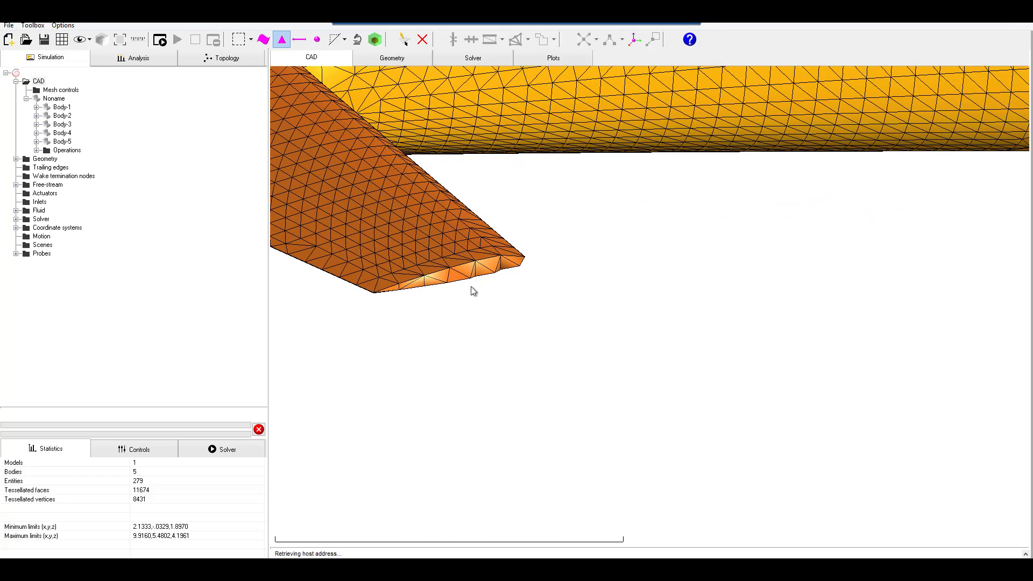
scroll(560, 253, up, 5)
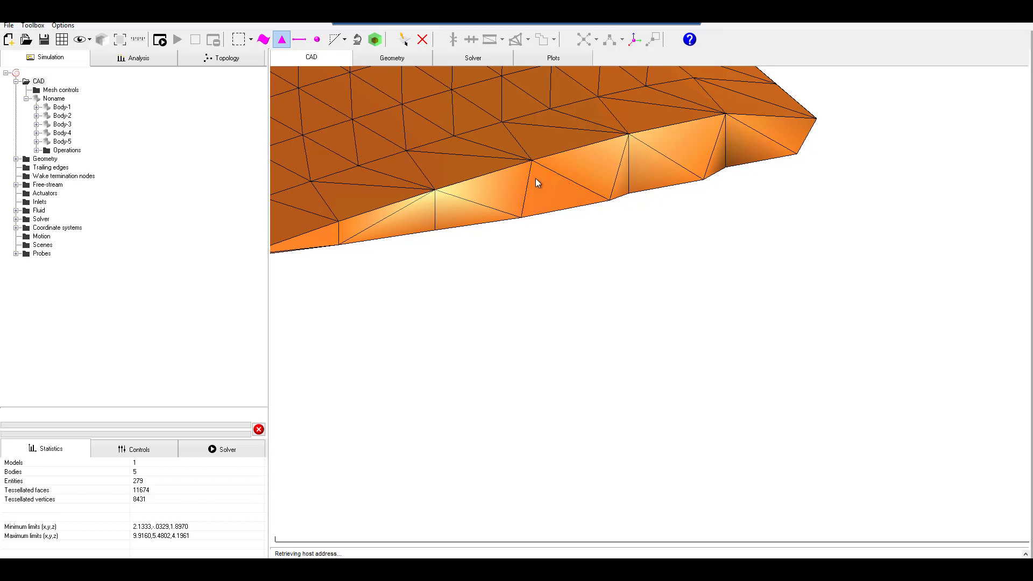
Retessellate the horizontal tail's tip faces with the trimmed mesher, using a tessellation edge size of .045.
click(562, 186)
right_click(527, 179)
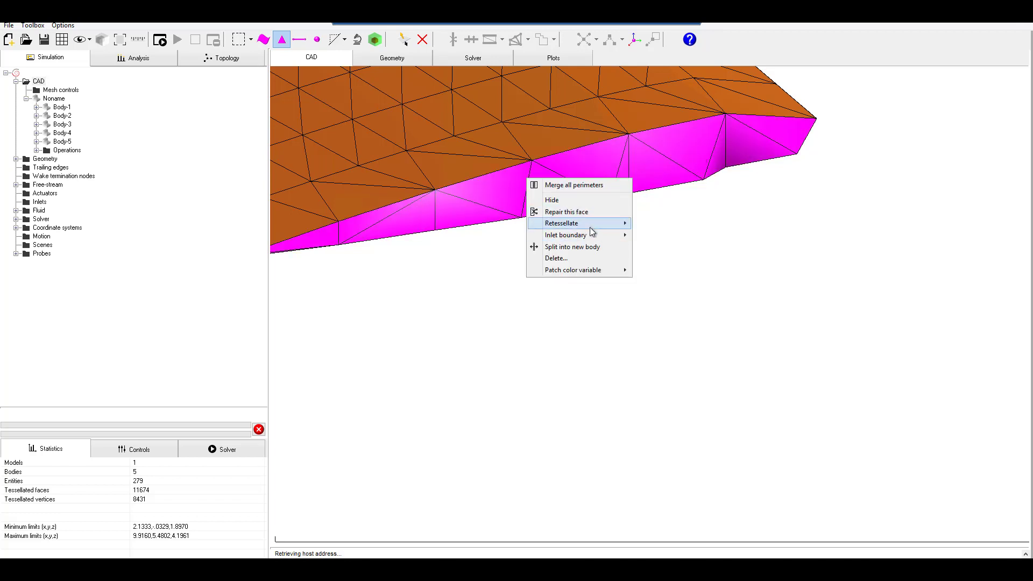
mouse_move(590, 227)
click(667, 222)
drag(803, 263, 790, 263)
text(45)
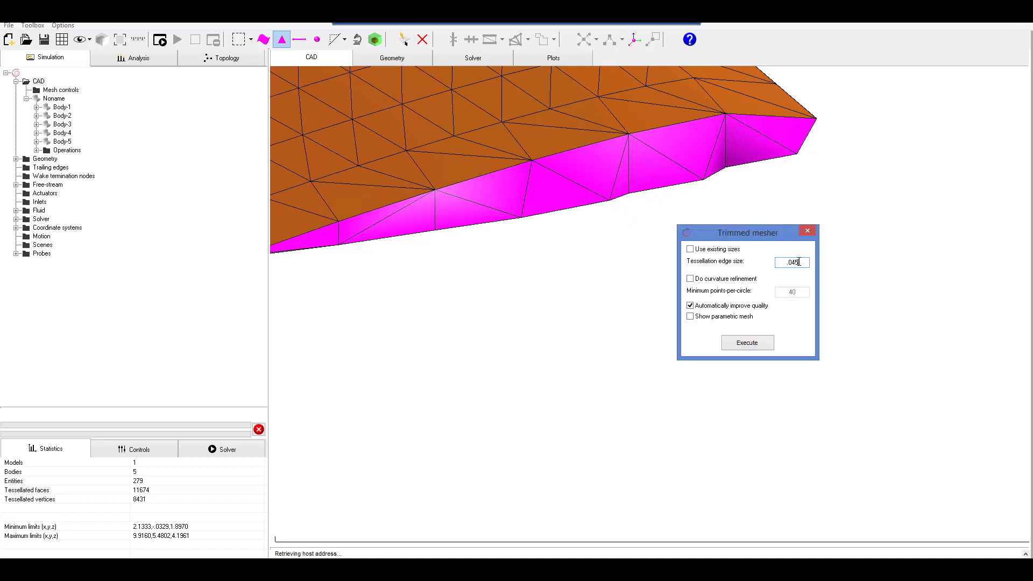
click(766, 346)
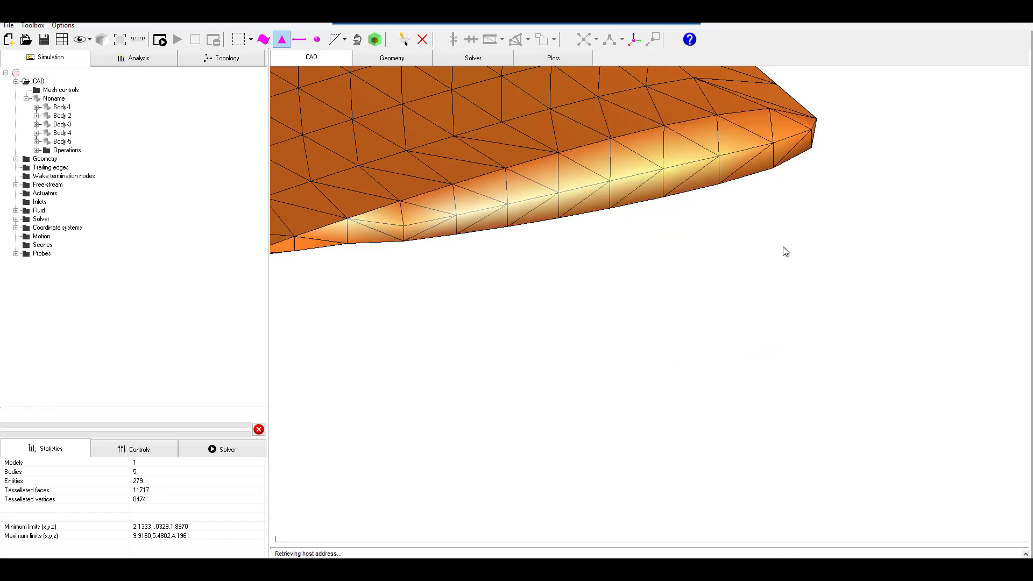
Retessellate the horizontal tail's tip faces with the trimmed mesher at a tessellation edge size of .040.
right_click(727, 199)
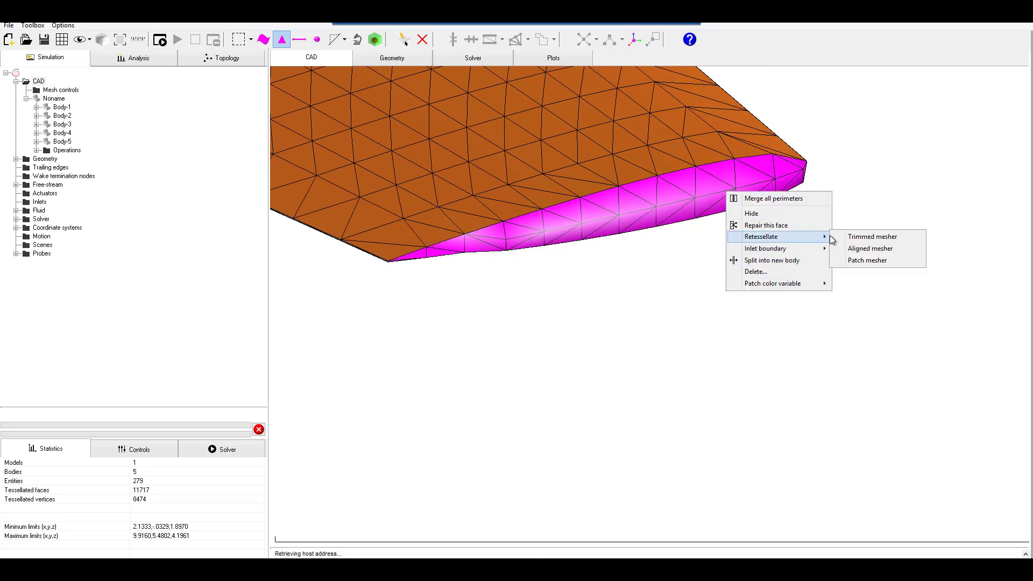
click(843, 236)
drag(966, 273, 953, 273)
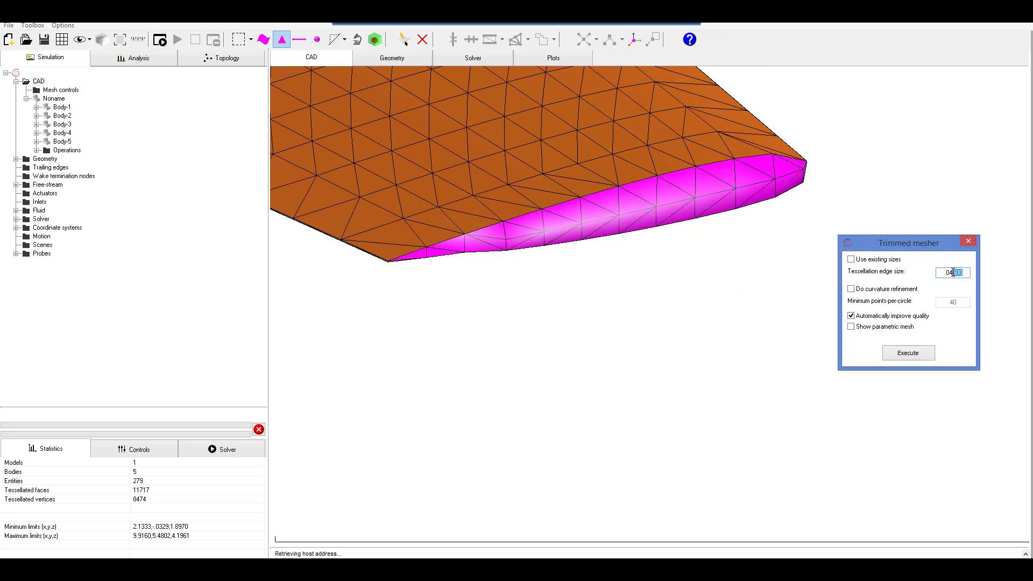
text(0)
click(910, 353)
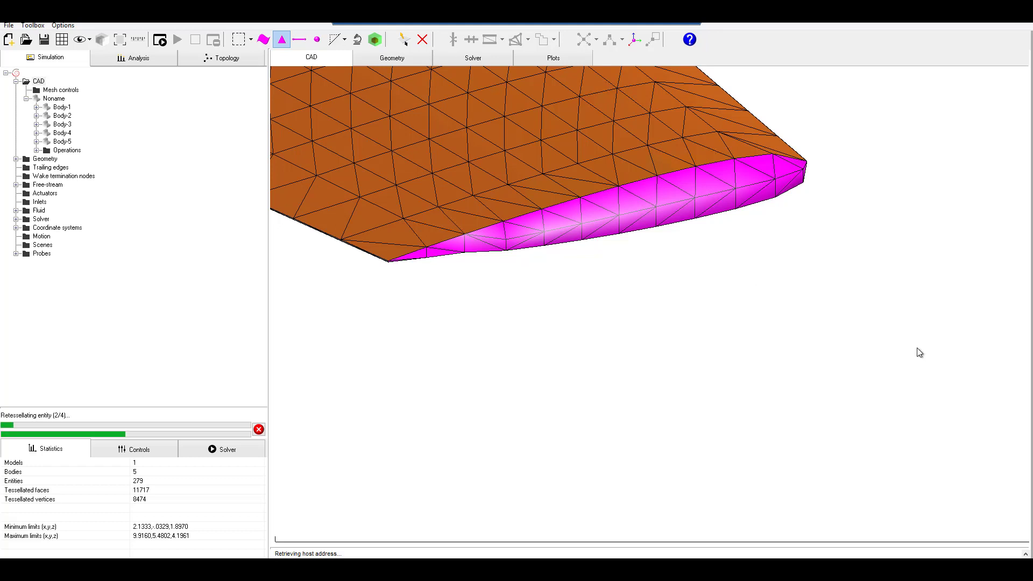
click(658, 200)
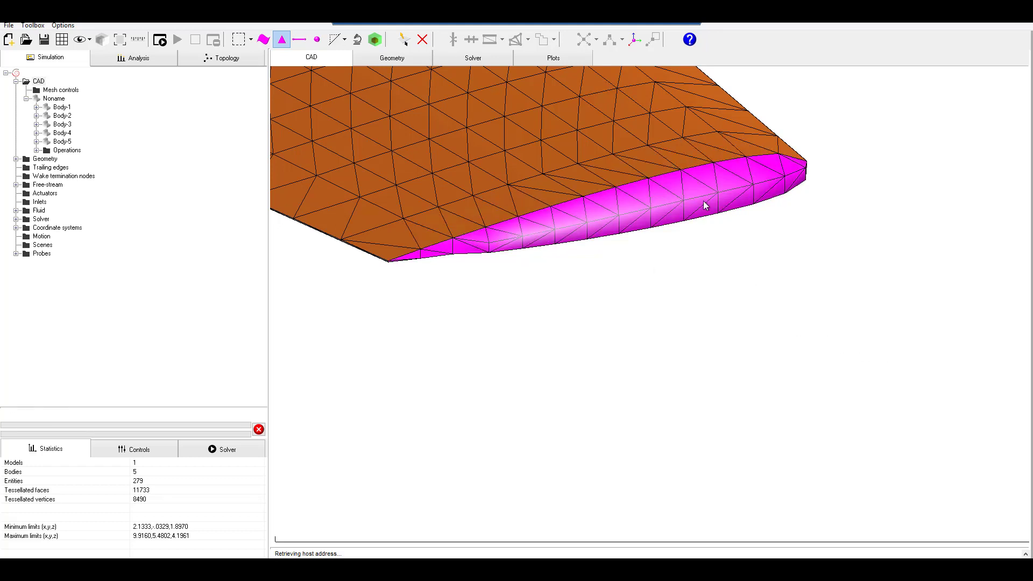
Retessellate the horizontal tail's tip faces with the trimmed mesher at a tessellation edge size of .035.
right_click(677, 198)
mouse_move(751, 245)
click(829, 241)
drag(933, 279, 920, 279)
text(35)
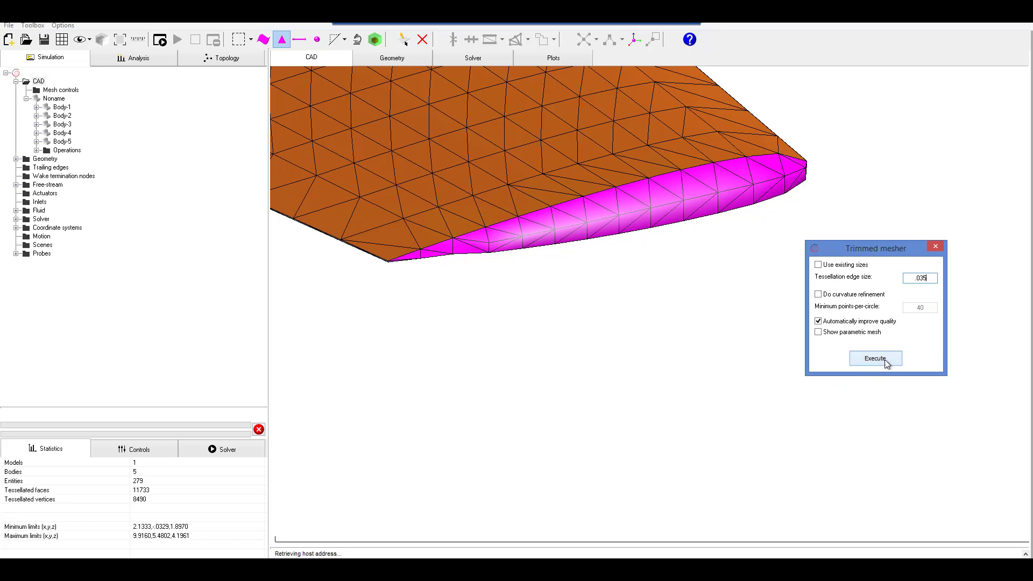
click(885, 359)
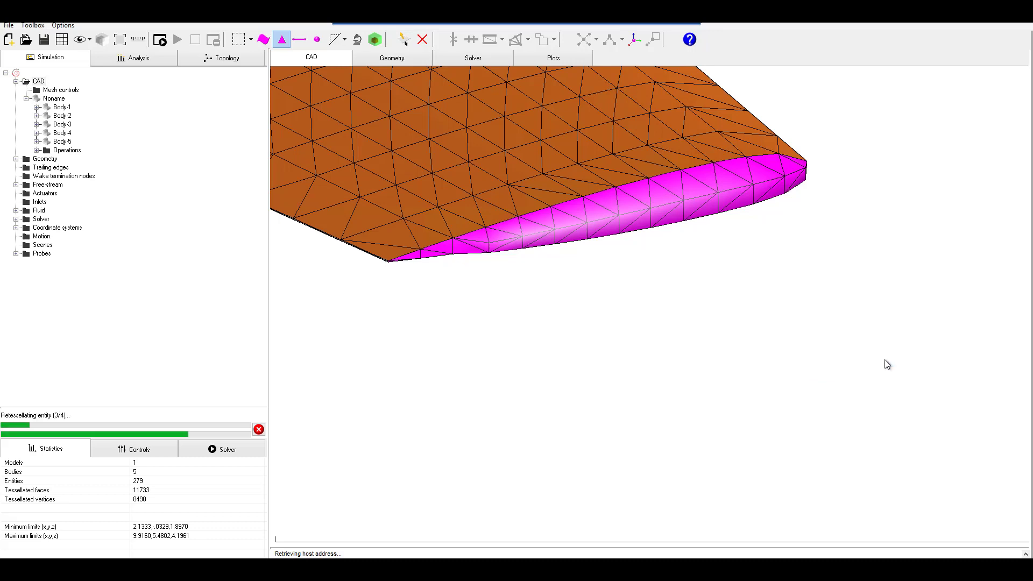
Retessellate the main wing's tip faces with the trimmed mesher, using a tessellation edge size of .045.
scroll(537, 276, down, 4)
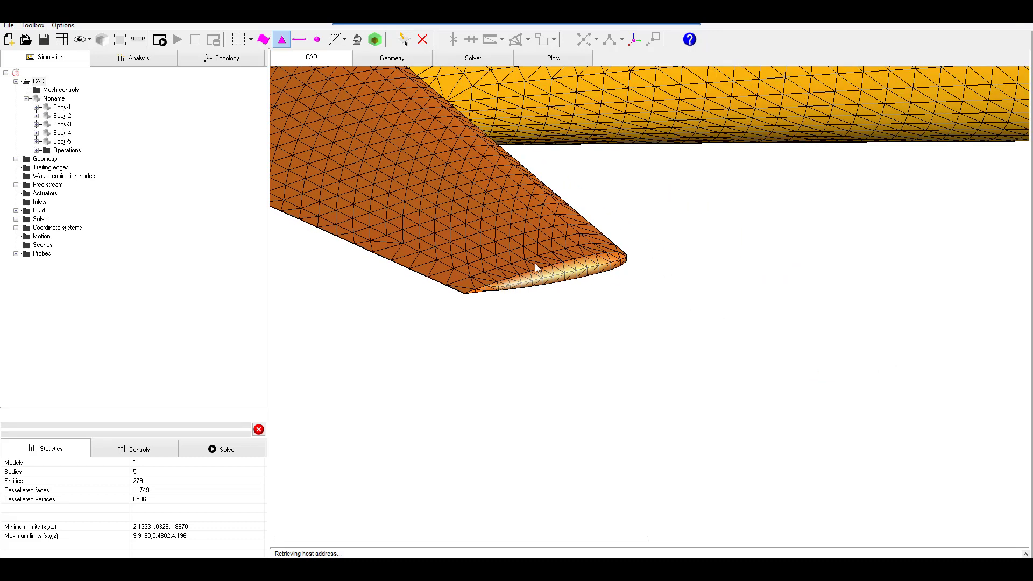
scroll(539, 269, down, 1)
scroll(470, 272, down, 3)
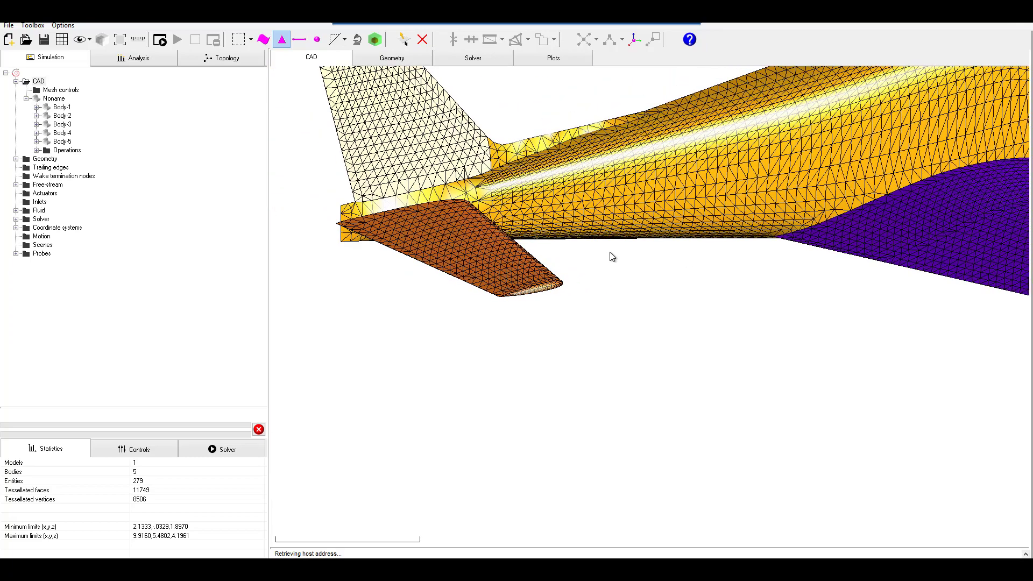
middle_drag(629, 263, 468, 219)
scroll(780, 253, down, 3)
scroll(491, 266, up, 4)
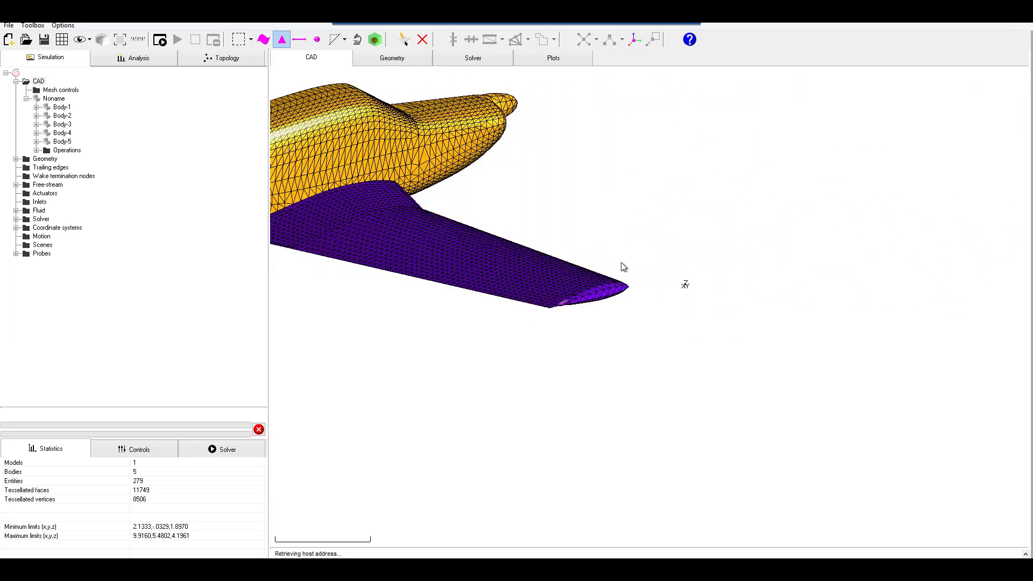
scroll(588, 296, up, 5)
right_click(505, 268)
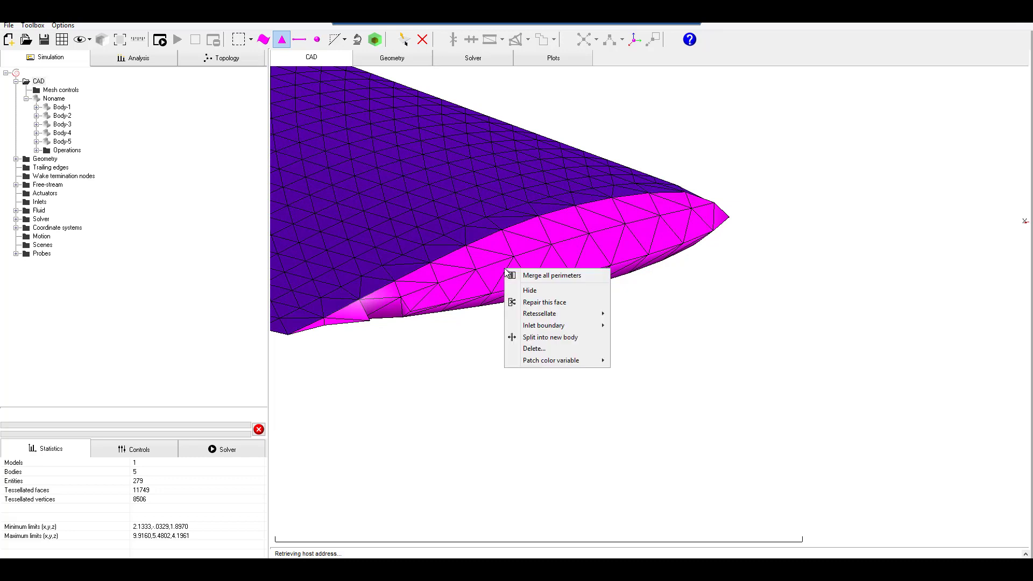
mouse_move(563, 317)
click(665, 314)
drag(784, 352, 763, 352)
text(45)
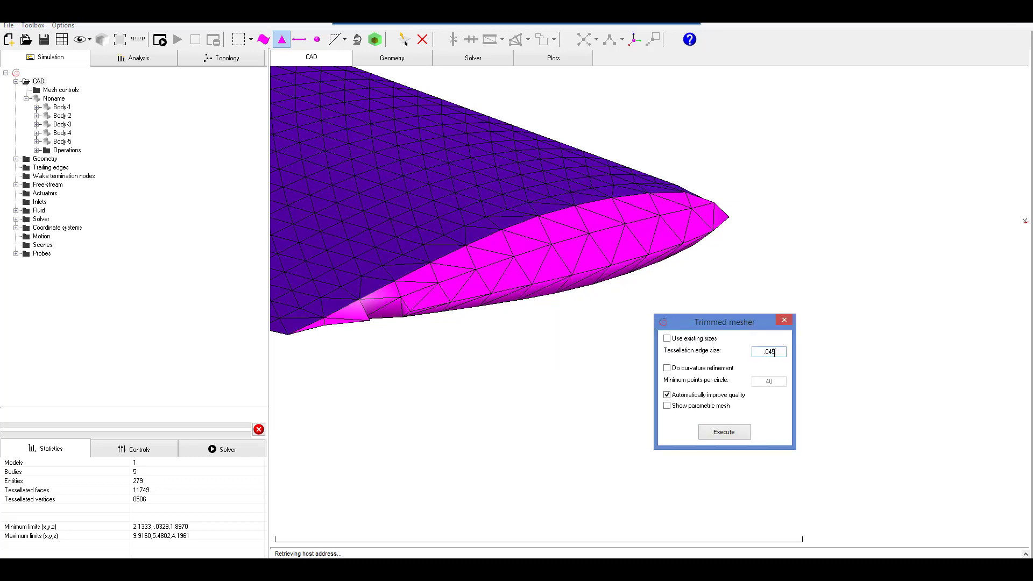
click(741, 433)
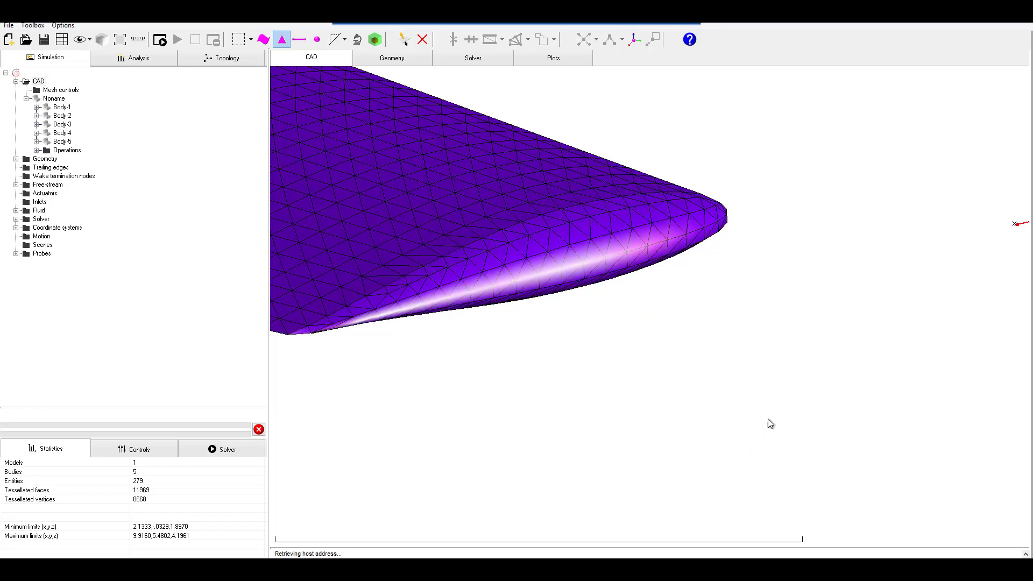
Examine the horizontal tail's thin trailing-edge face up close, with the coordinate axes shown at its tip corner vertex.
drag(799, 261, 634, 262)
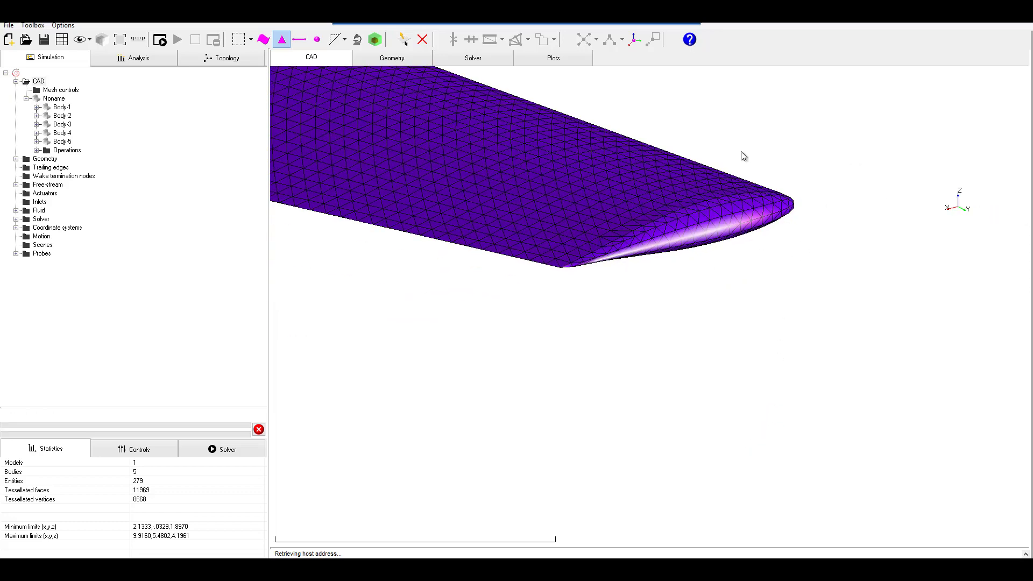
scroll(773, 202, down, 5)
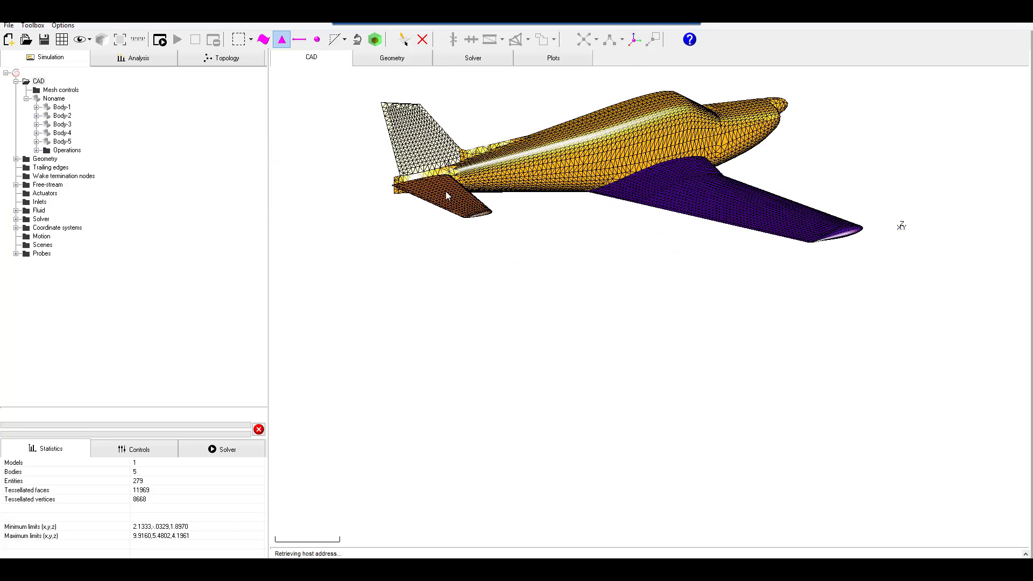
scroll(466, 196, up, 6)
scroll(490, 210, up, 5)
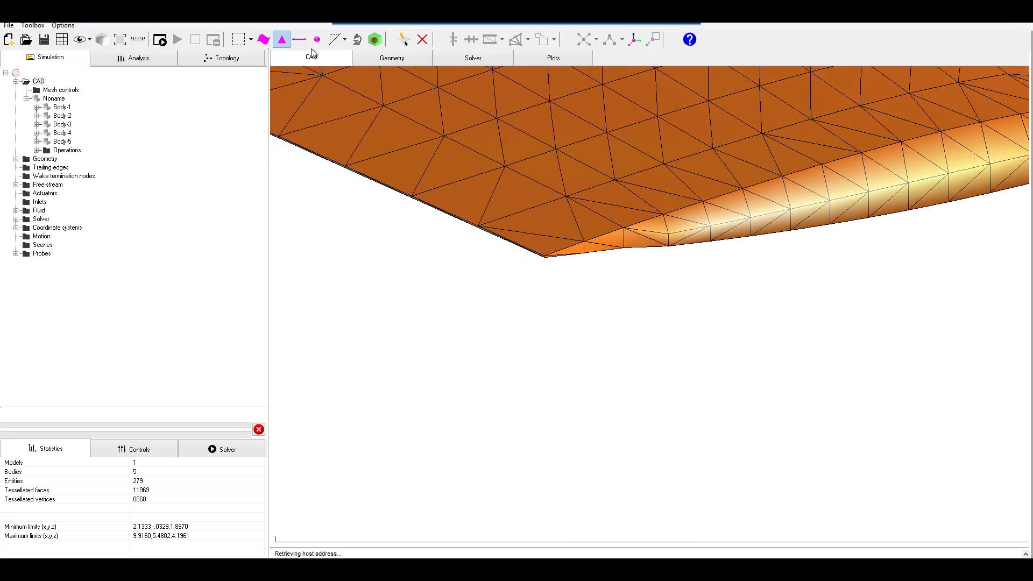
click(318, 40)
click(635, 39)
drag(595, 258, 496, 233)
scroll(482, 210, up, 6)
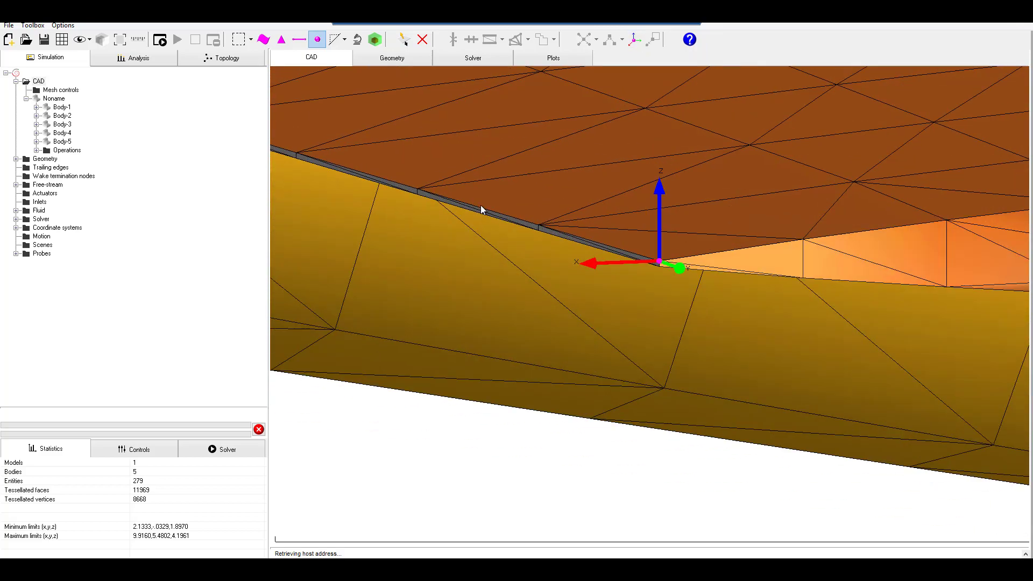
drag(592, 213, 494, 177)
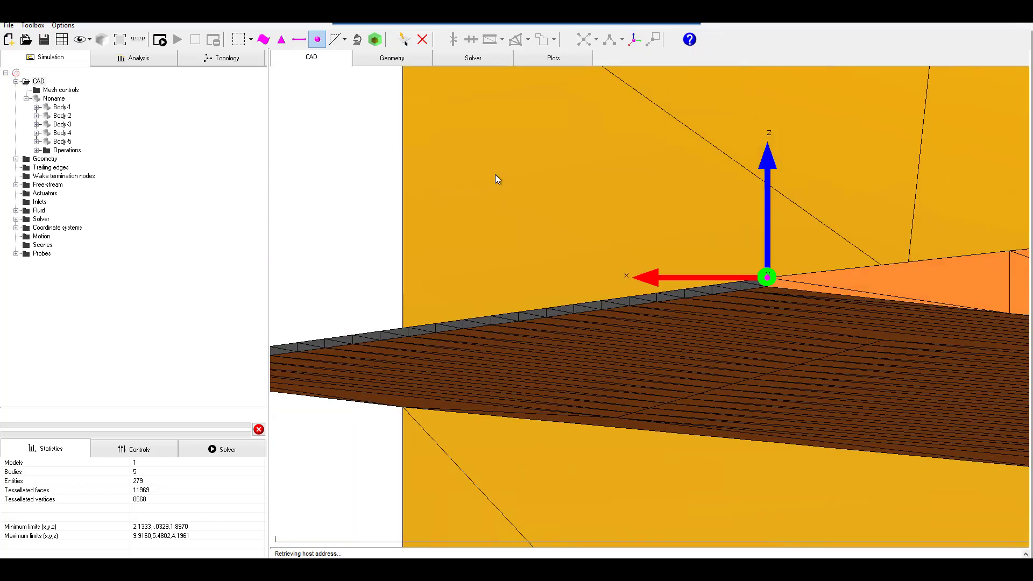
drag(525, 332, 535, 328)
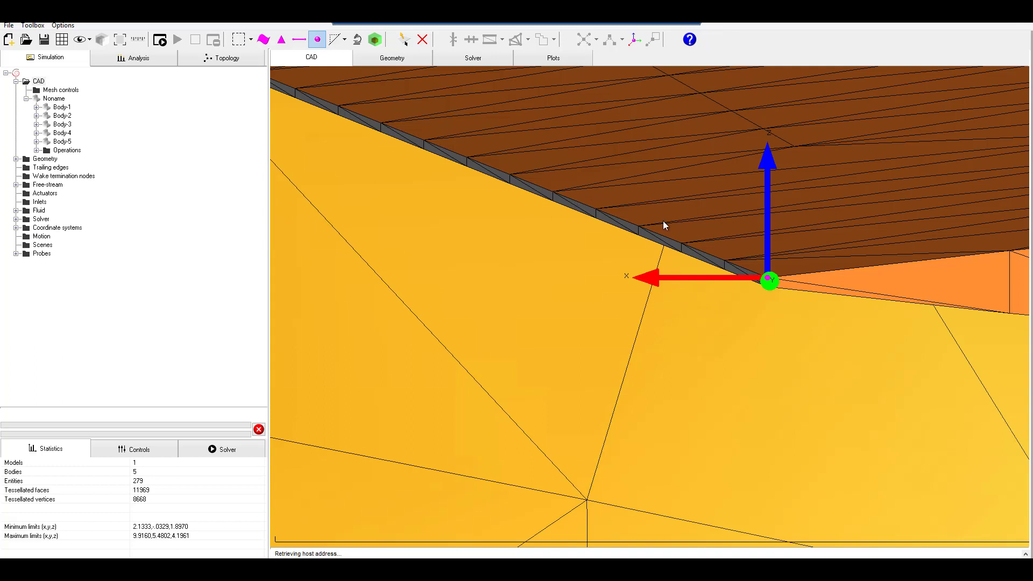
Delete the thin face that closes the horizontal tail along its trailing edge.
click(282, 40)
click(299, 39)
click(317, 39)
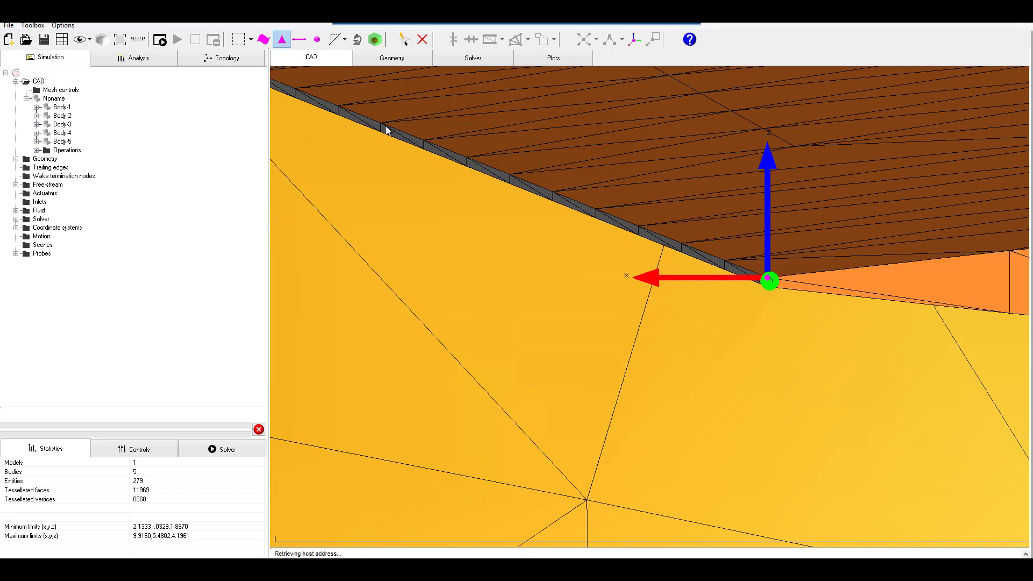
click(387, 130)
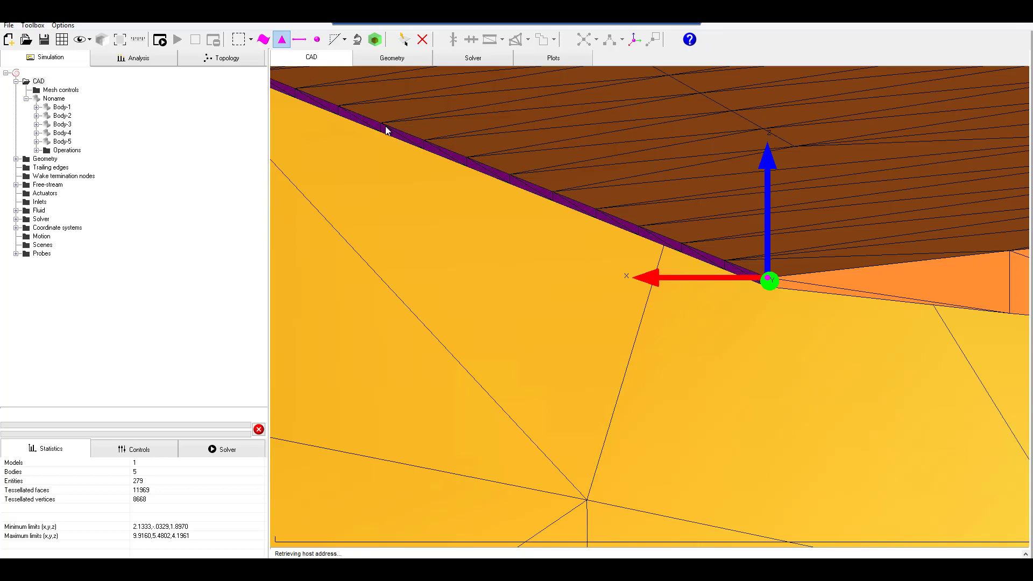
click(423, 41)
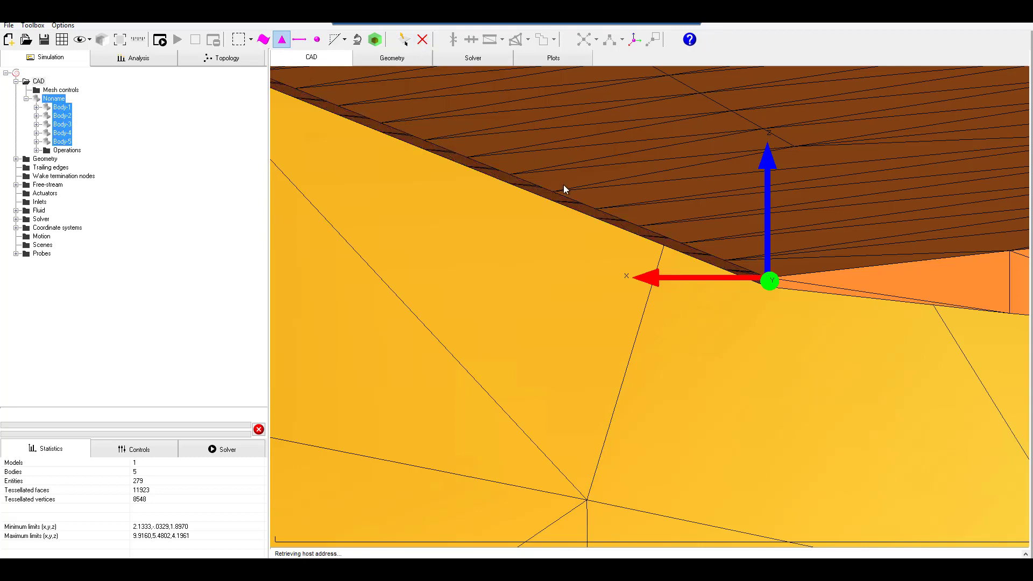
Mark the two open trailing-edge curves of the horizontal tail as neighbors and merge all perimeters.
scroll(570, 192, down, 3)
drag(590, 210, 750, 255)
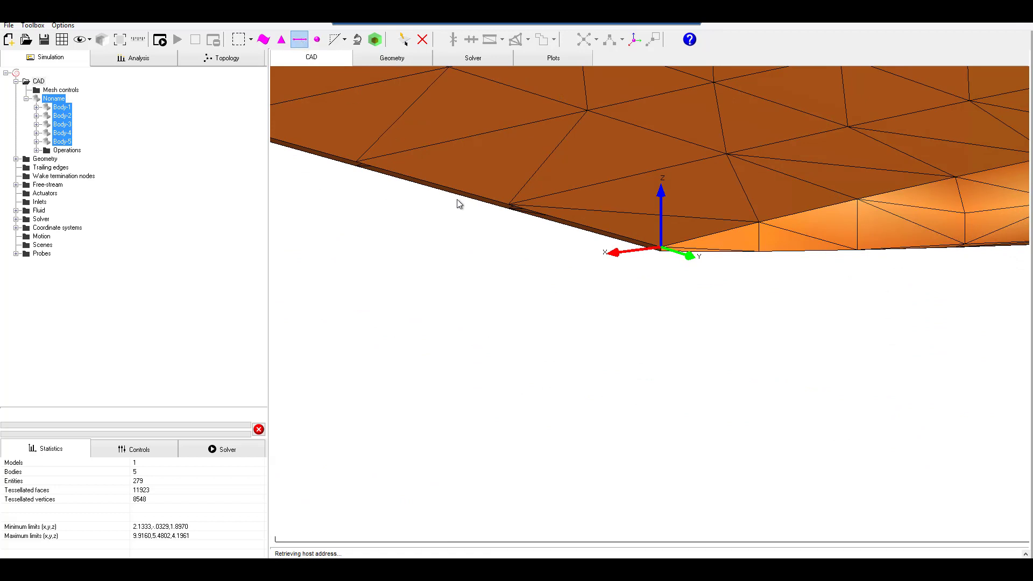
click(465, 200)
right_click(468, 194)
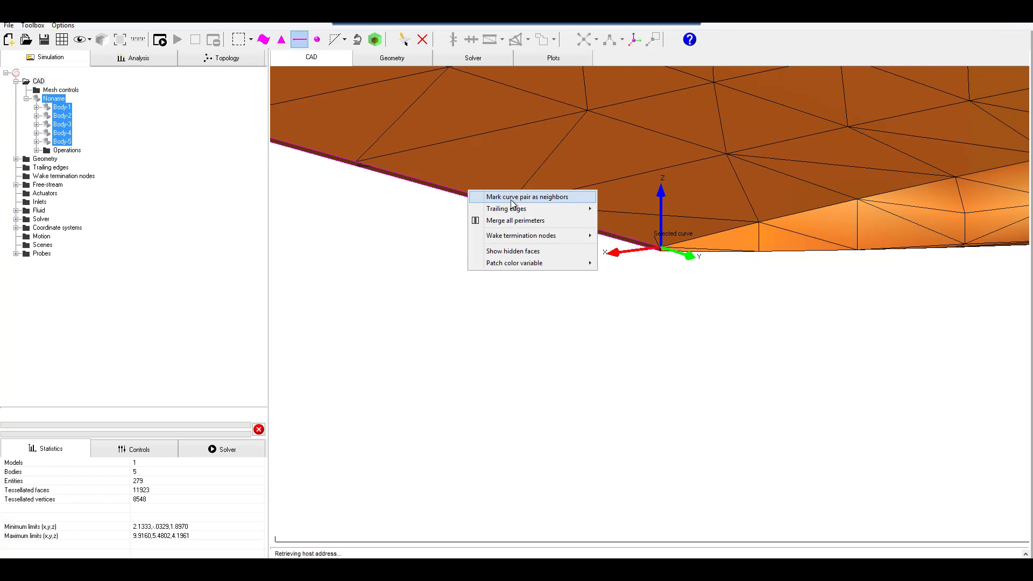
click(524, 197)
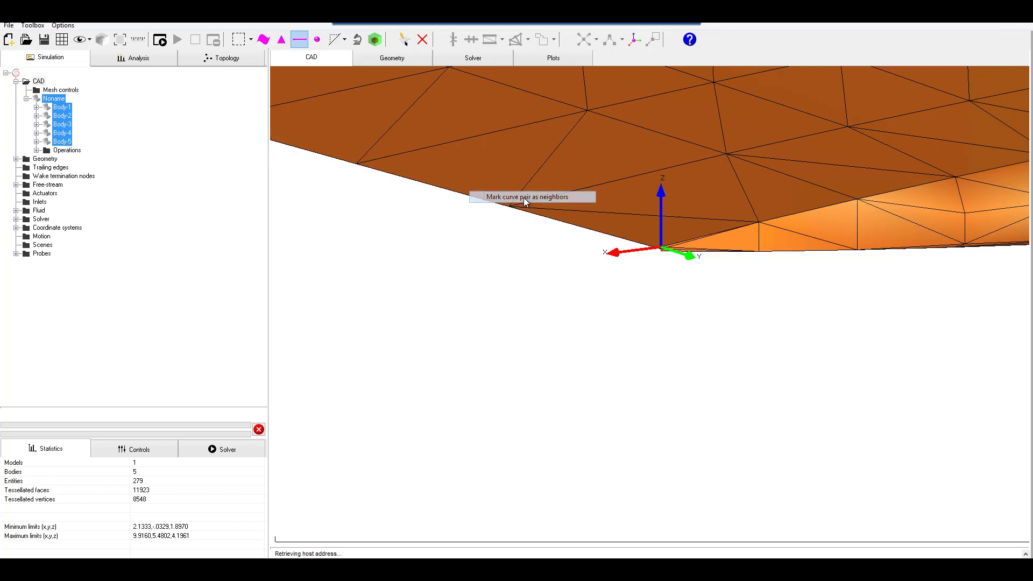
mouse_move(528, 201)
middle_down()
mouse_move(489, 159)
mouse_move(524, 192)
middle_up()
right_click(525, 194)
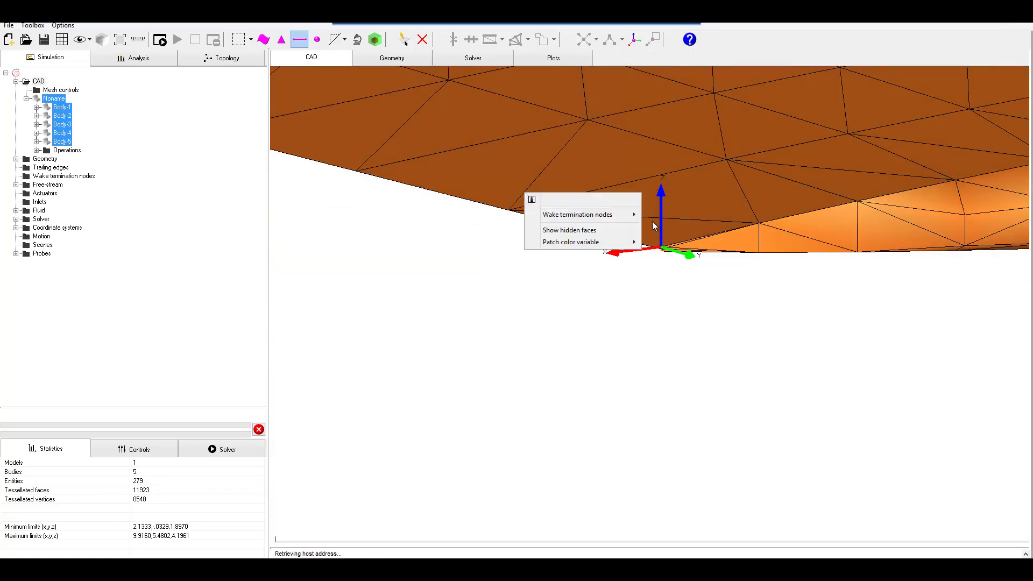
click(596, 201)
Examine how the horizontal tail's upper and lower surfaces meet along the trailing edge and at the tip corner.
middle_drag(602, 208, 445, 166)
scroll(565, 205, up, 6)
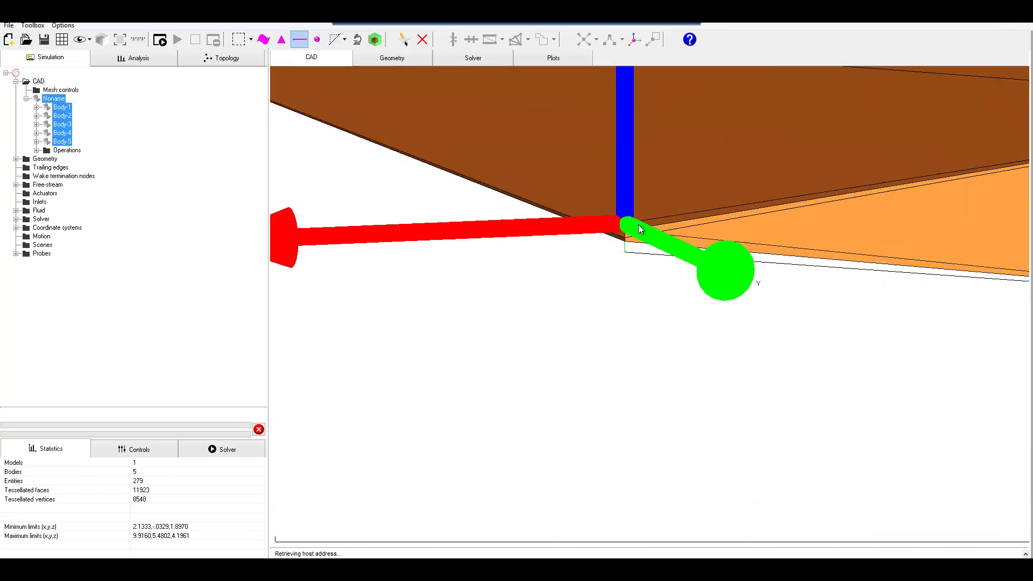
scroll(573, 219, up, 1)
scroll(631, 246, down, 3)
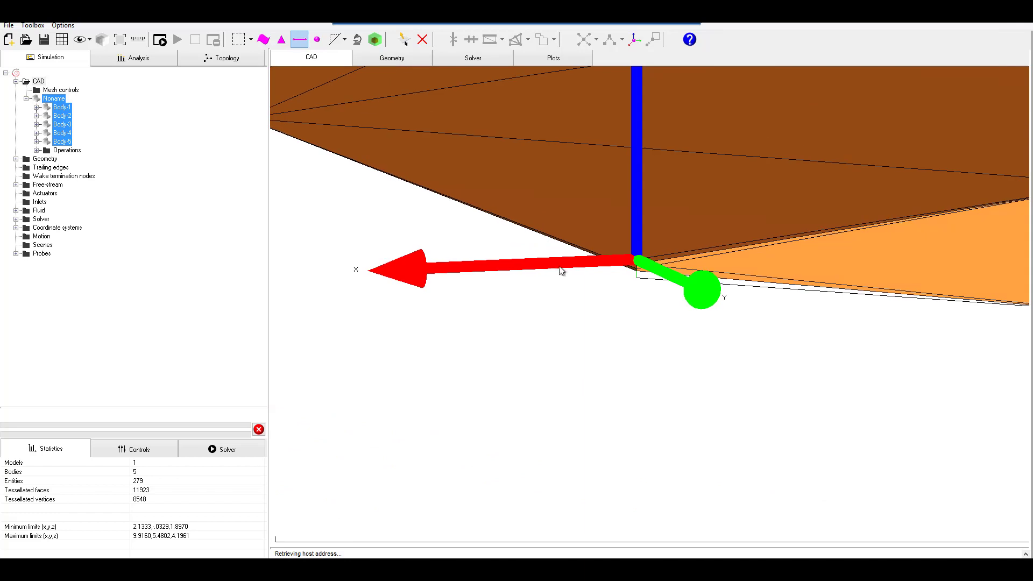
scroll(572, 314, down, 1)
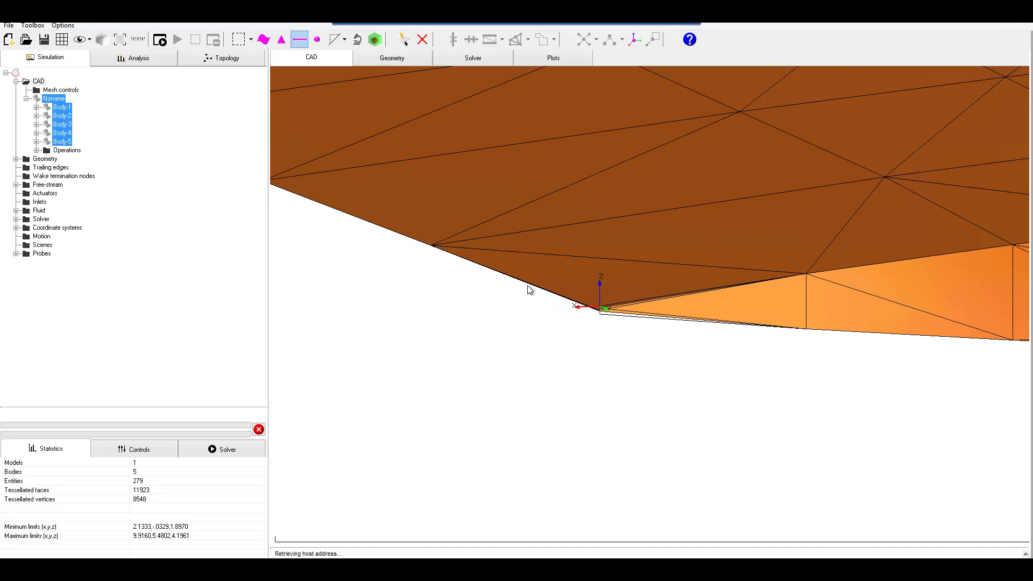
scroll(531, 241, down, 5)
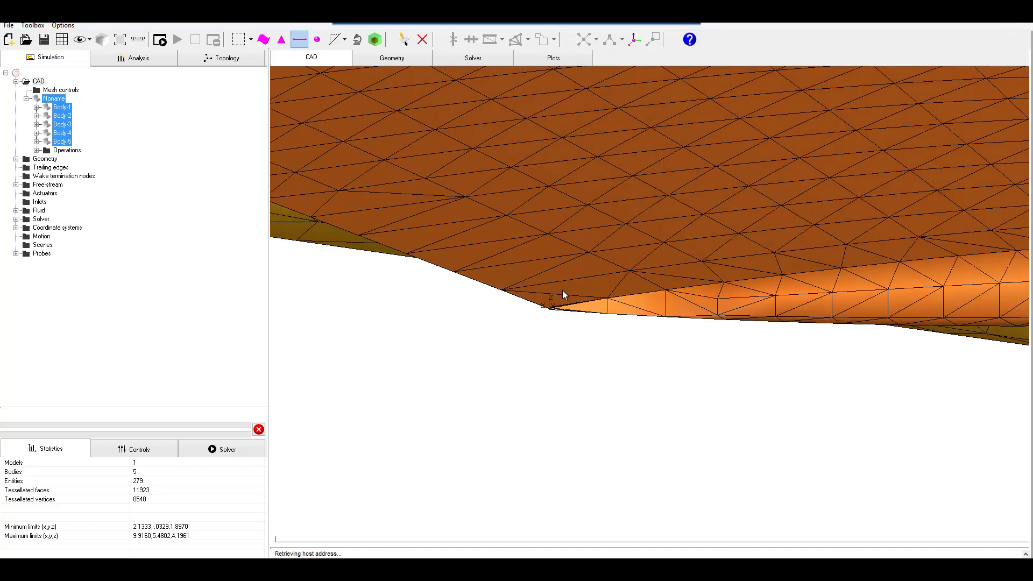
scroll(583, 313, down, 6)
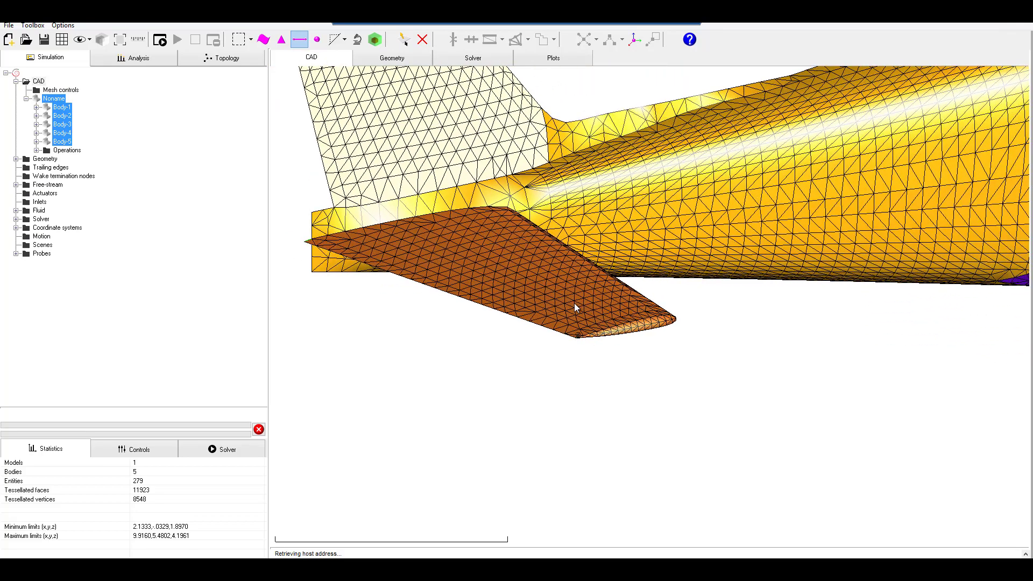
scroll(571, 338, down, 1)
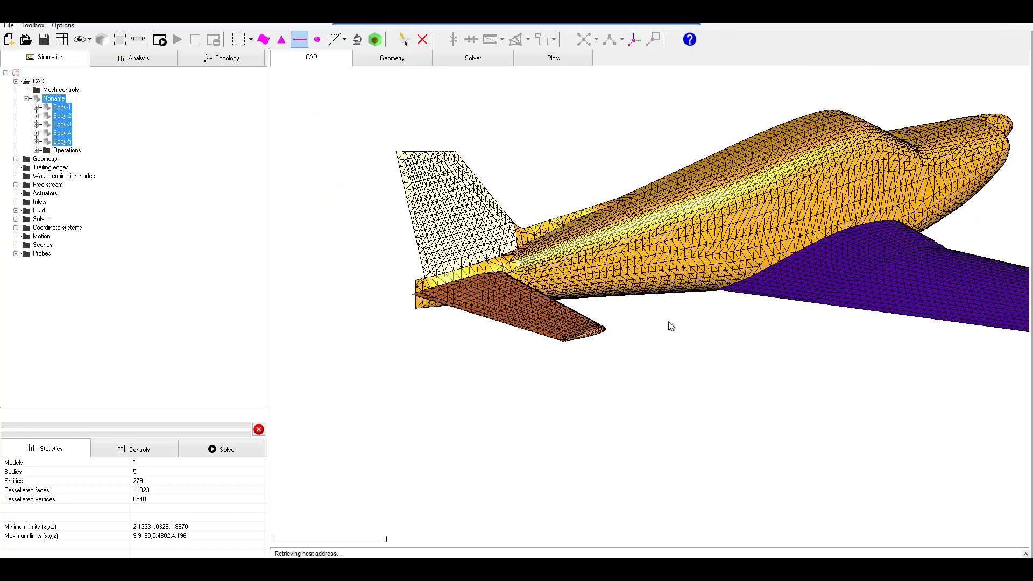
right_drag(679, 321, 556, 326)
key(Escape)
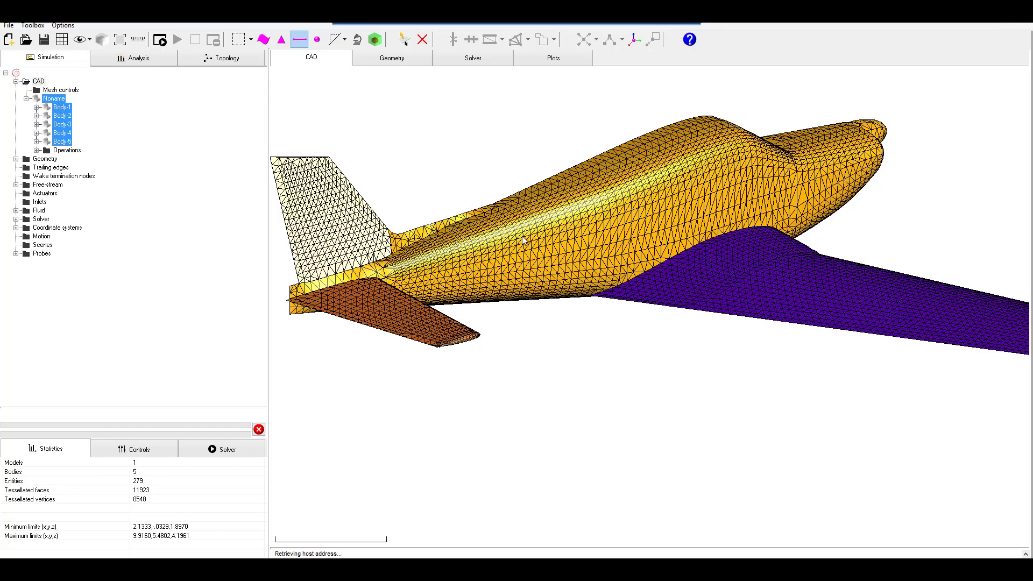
Mark the horizontal tail's rear edge curve as a trailing edge and check its extent toward the fuselage.
scroll(323, 328, up, 4)
middle_drag(492, 259, 373, 273)
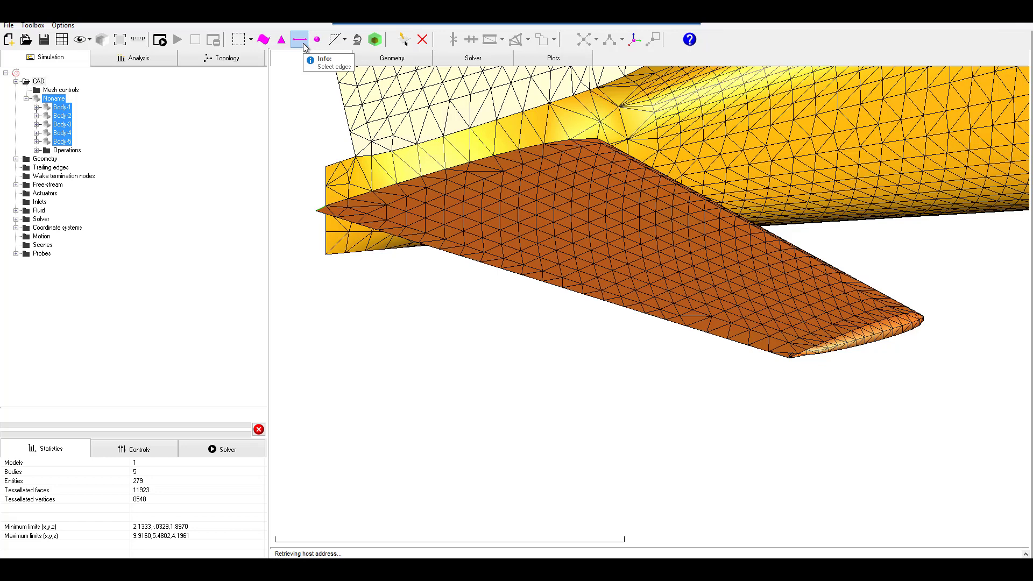
scroll(324, 219, up, 5)
click(319, 171)
scroll(330, 206, down, 2)
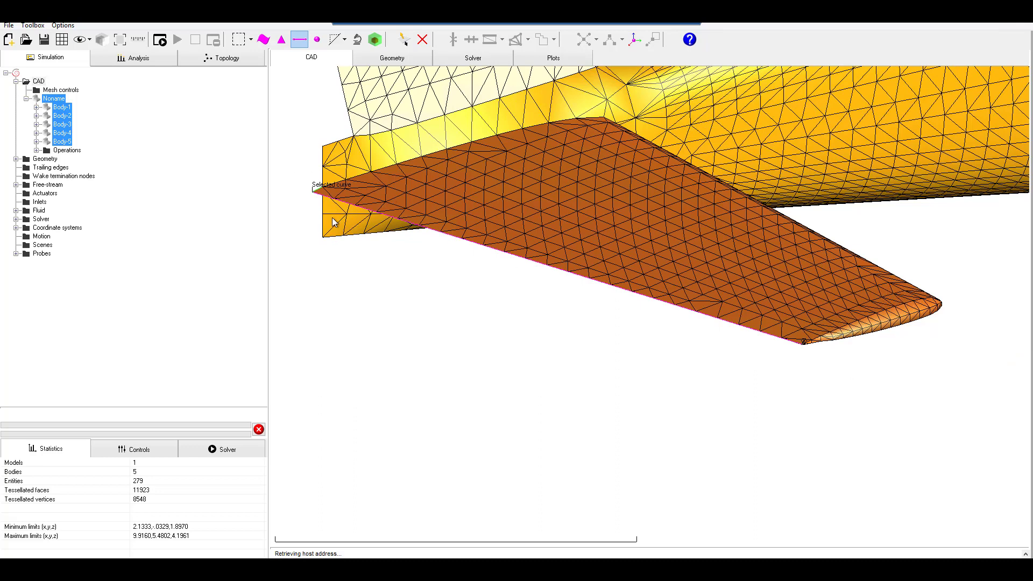
right_click(482, 237)
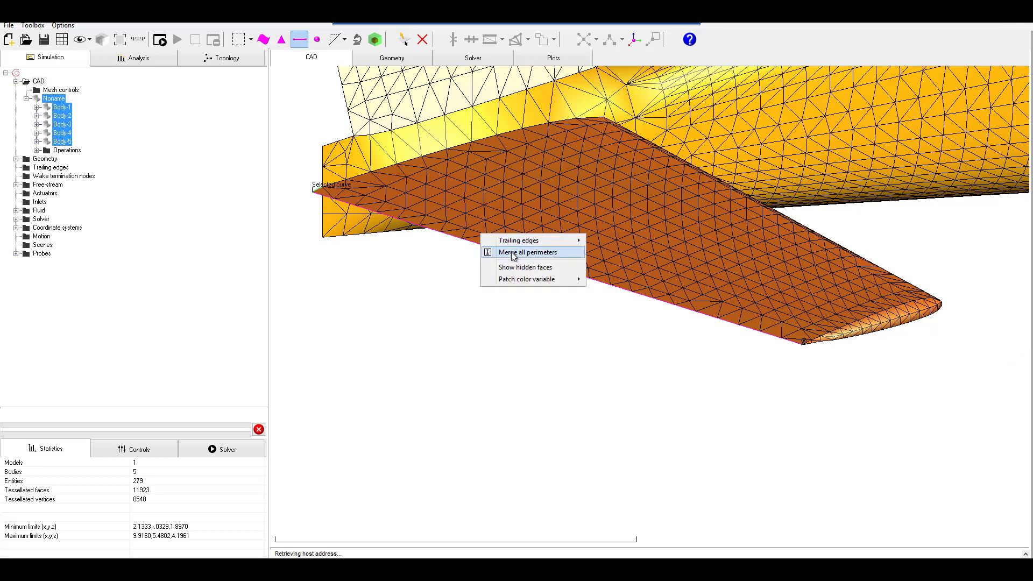
mouse_move(527, 246)
click(613, 241)
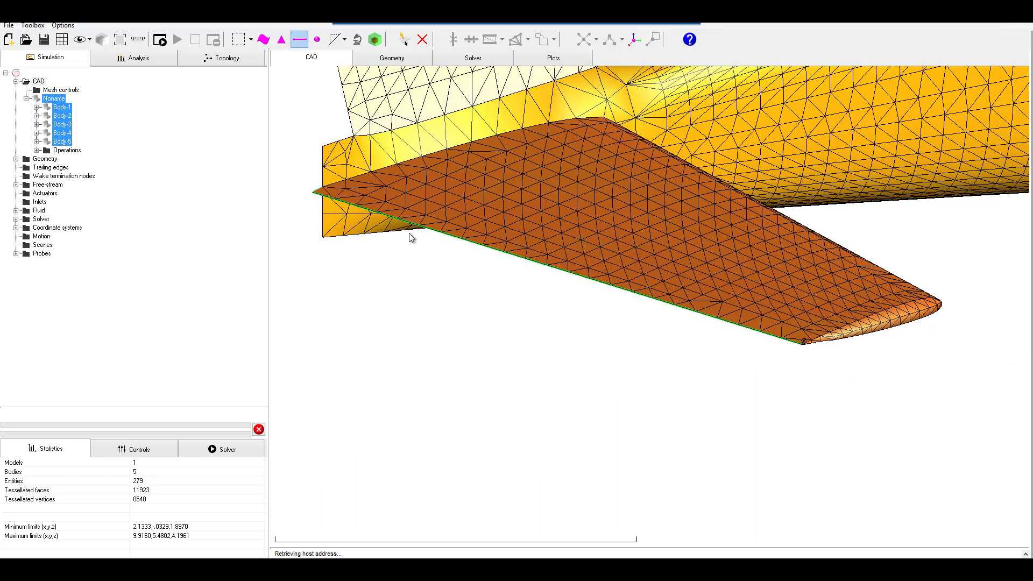
scroll(377, 260, down, 2)
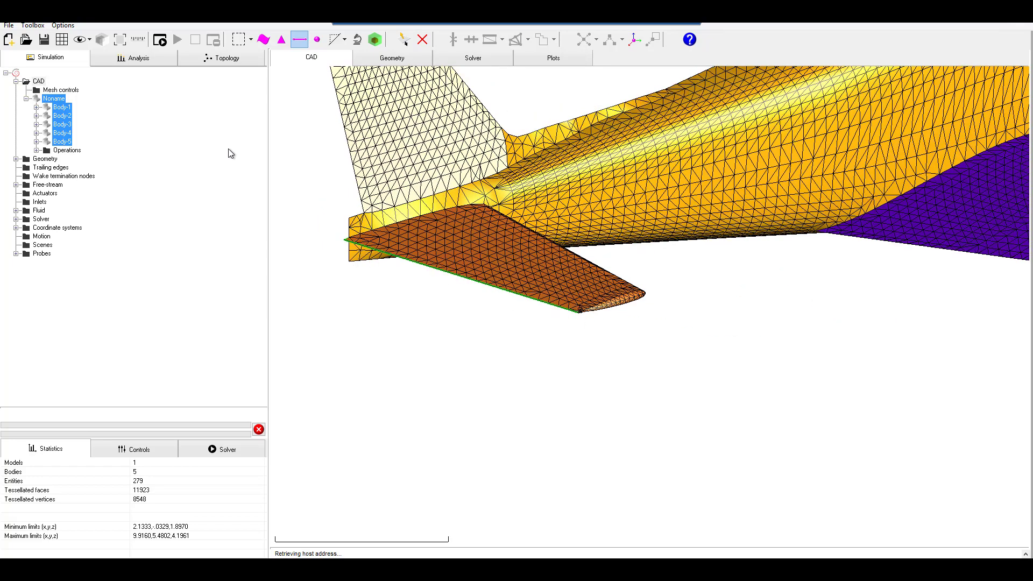
scroll(455, 253, up, 5)
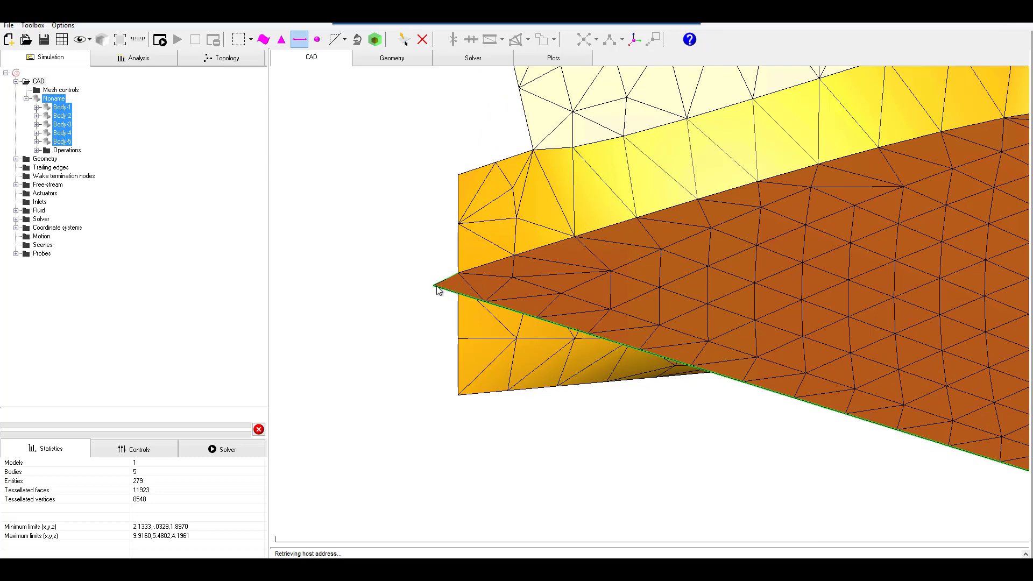
scroll(433, 285, down, 2)
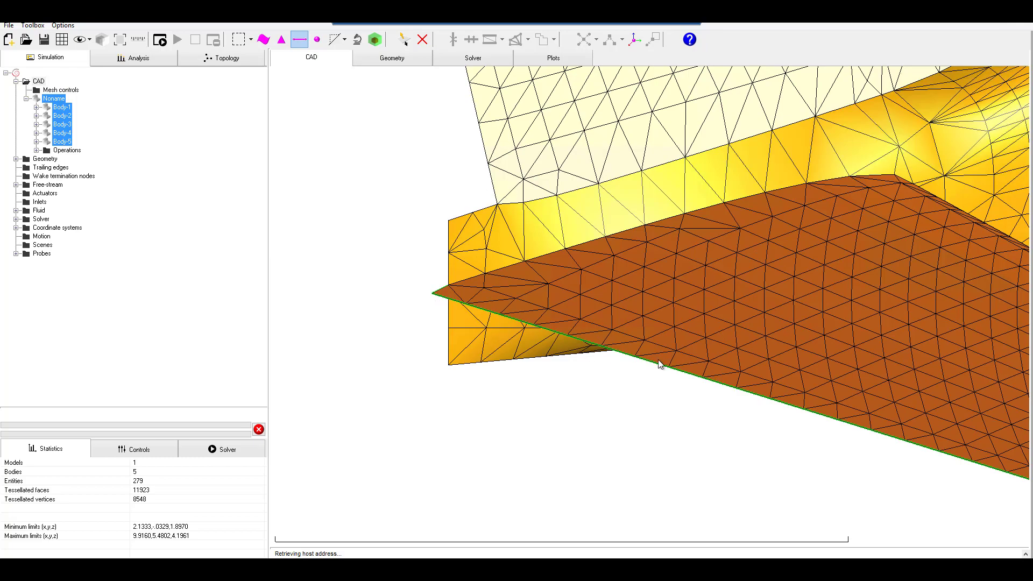
Mark the main wing's rear edge curve, from the fuselage junction out to the tip, as a trailing edge.
scroll(648, 343, down, 2)
scroll(457, 309, down, 1)
scroll(461, 307, down, 3)
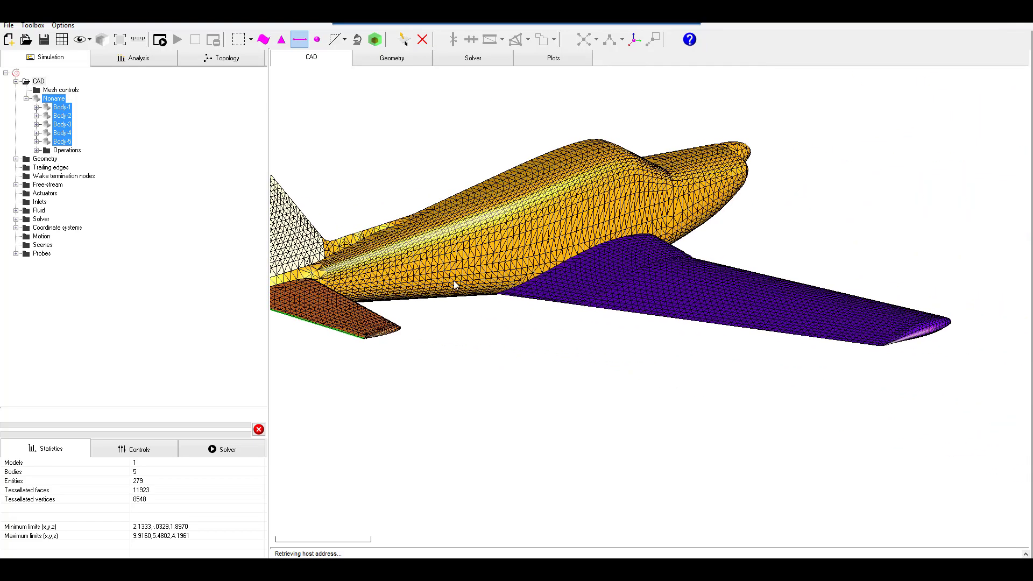
scroll(455, 285, up, 5)
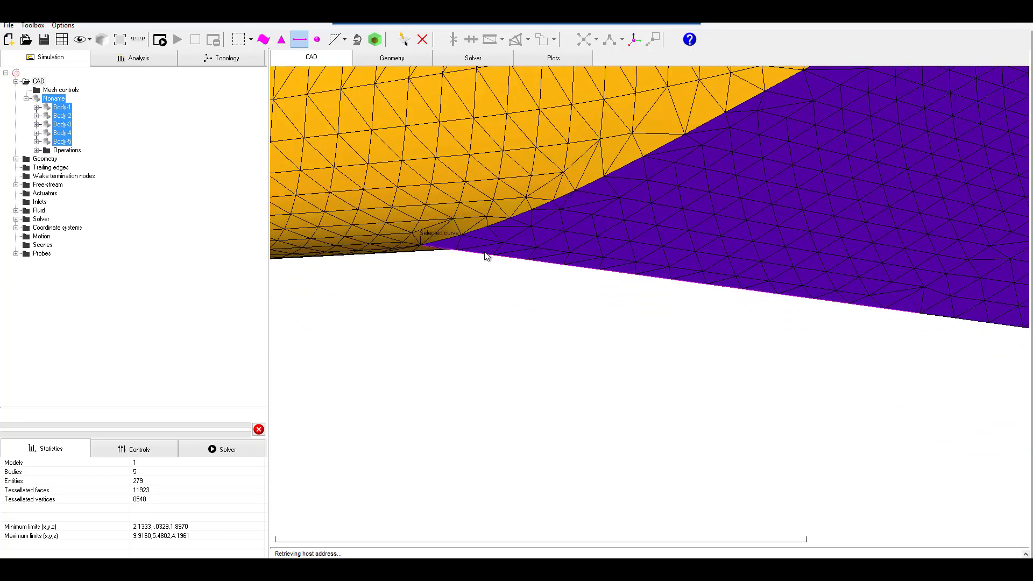
scroll(443, 281, down, 2)
scroll(619, 289, up, 3)
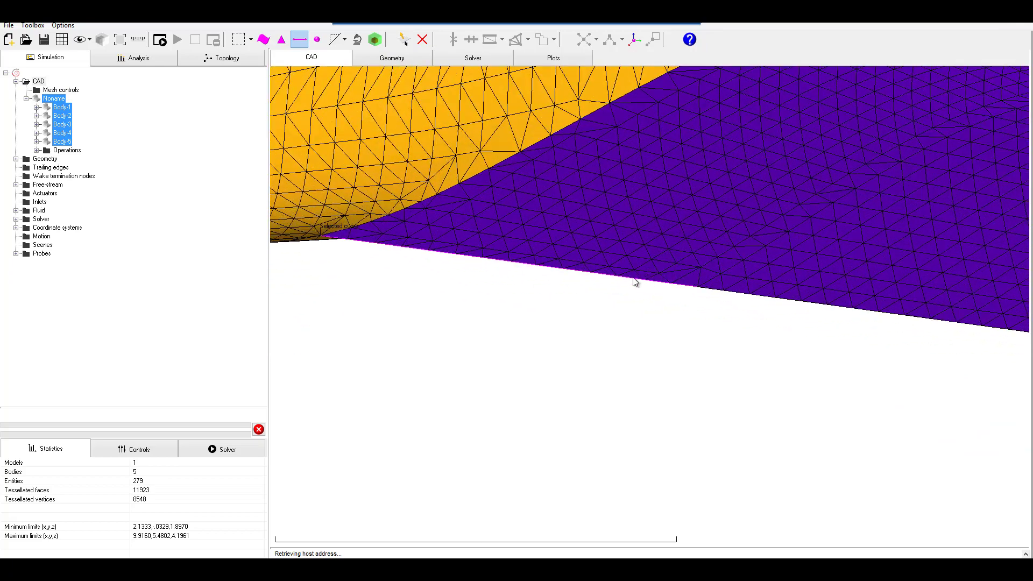
scroll(721, 291, up, 1)
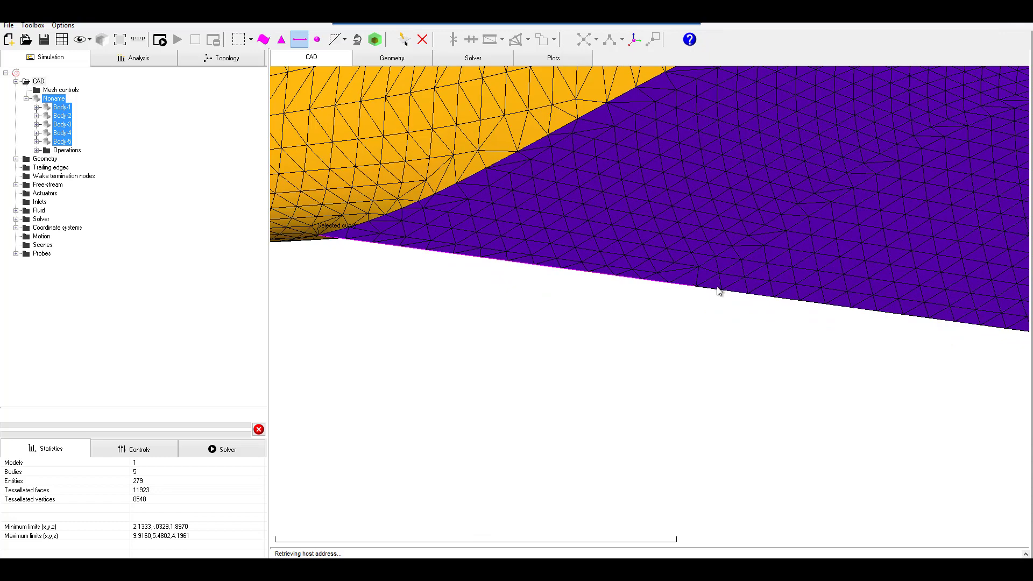
scroll(433, 276, down, 2)
right_click(461, 311)
mouse_move(532, 331)
click(625, 331)
scroll(485, 315, down, 3)
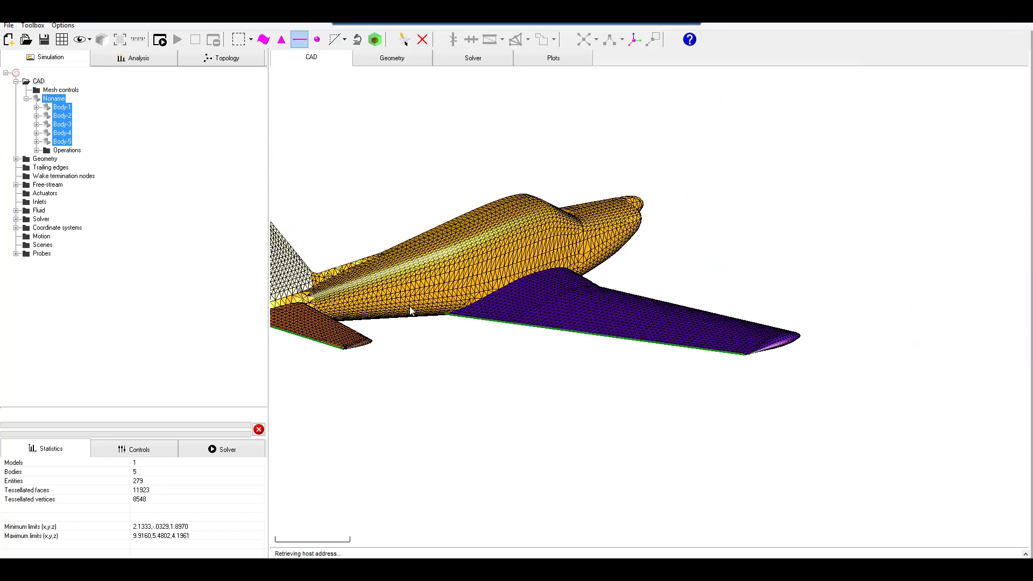
Apply a wake termination node at the vertex where the main wing's trailing edge meets the fuselage.
drag(393, 304, 475, 375)
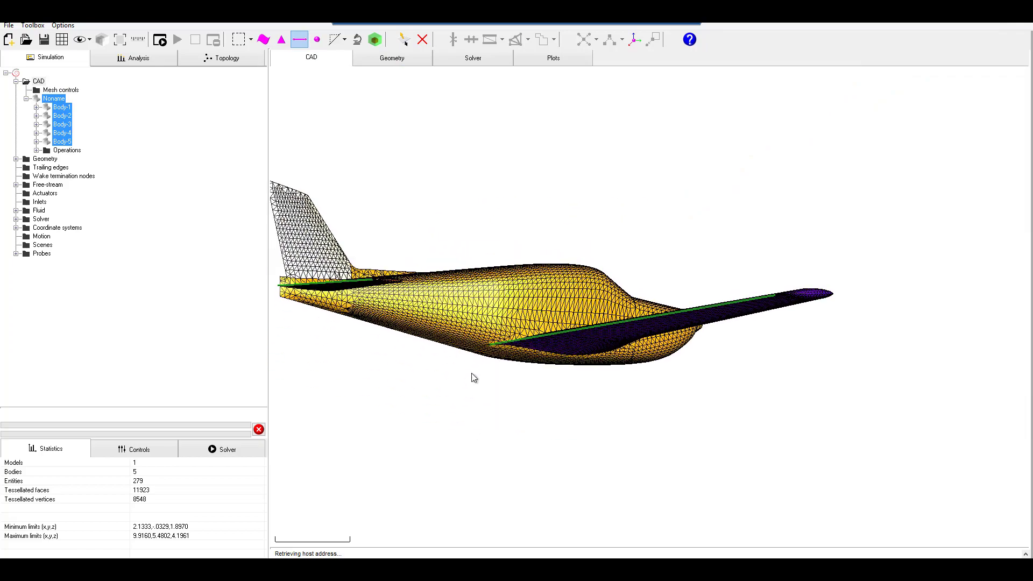
scroll(513, 334, up, 3)
scroll(513, 331, up, 5)
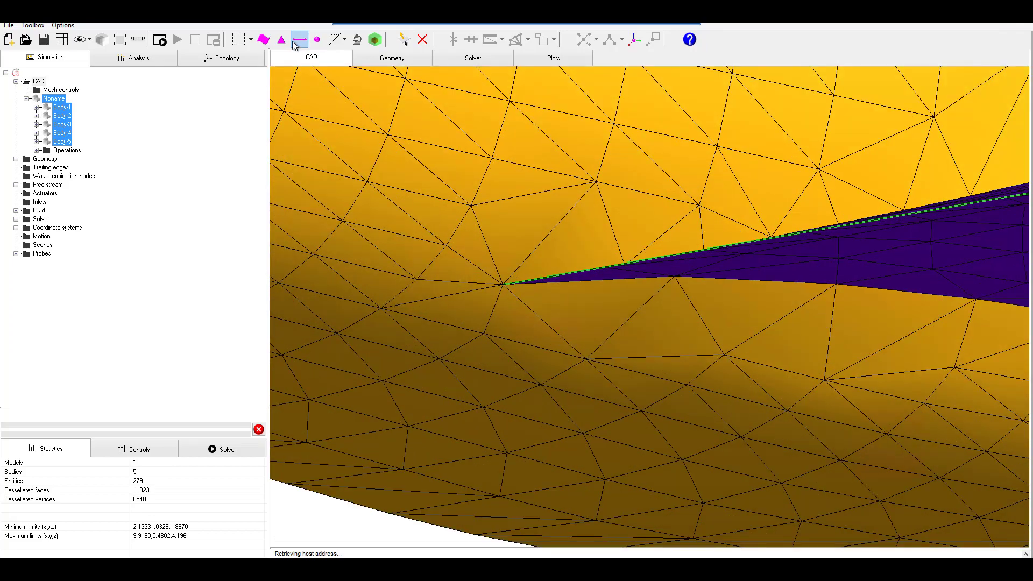
click(317, 40)
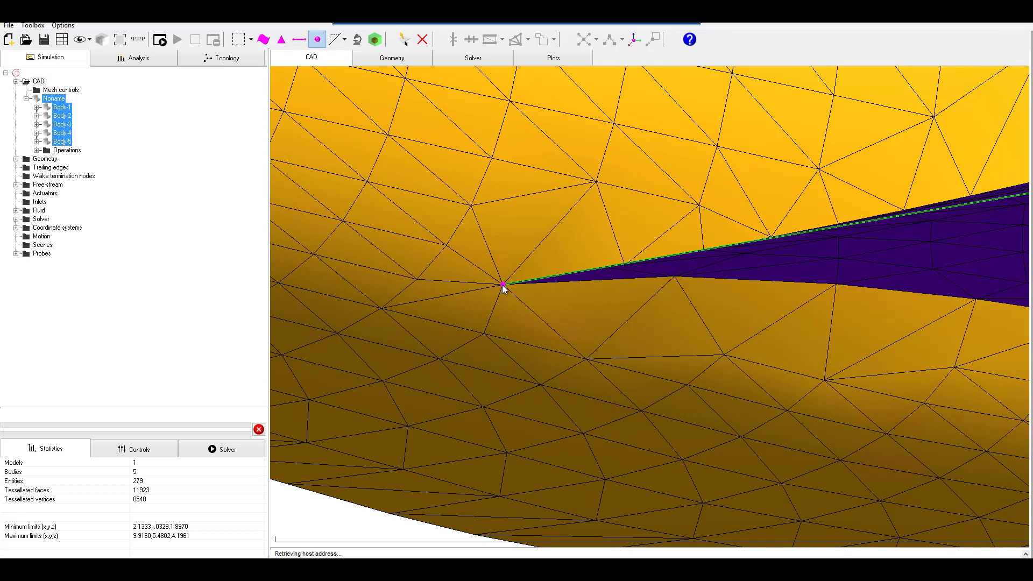
right_click(494, 266)
mouse_move(532, 292)
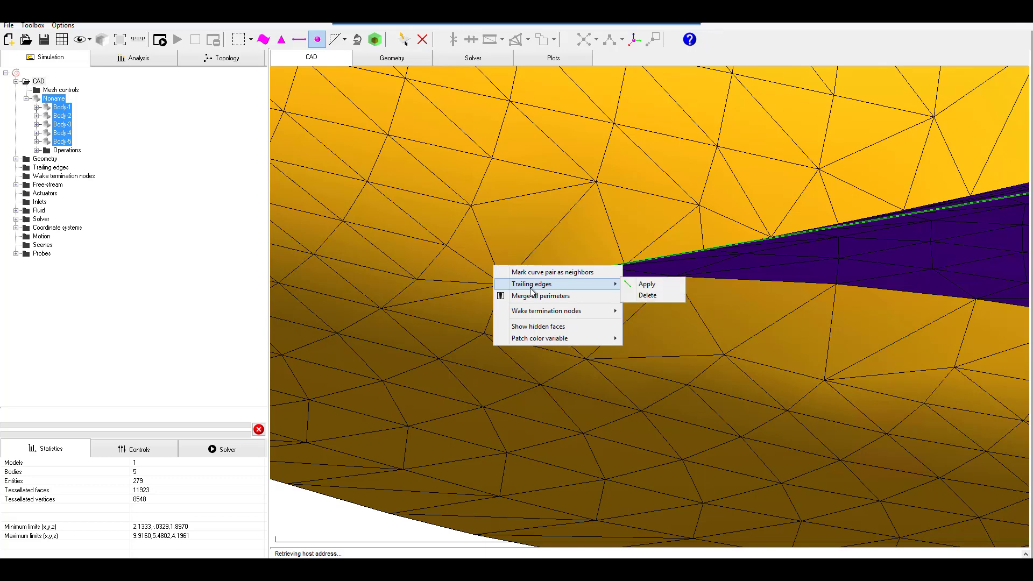
mouse_move(572, 311)
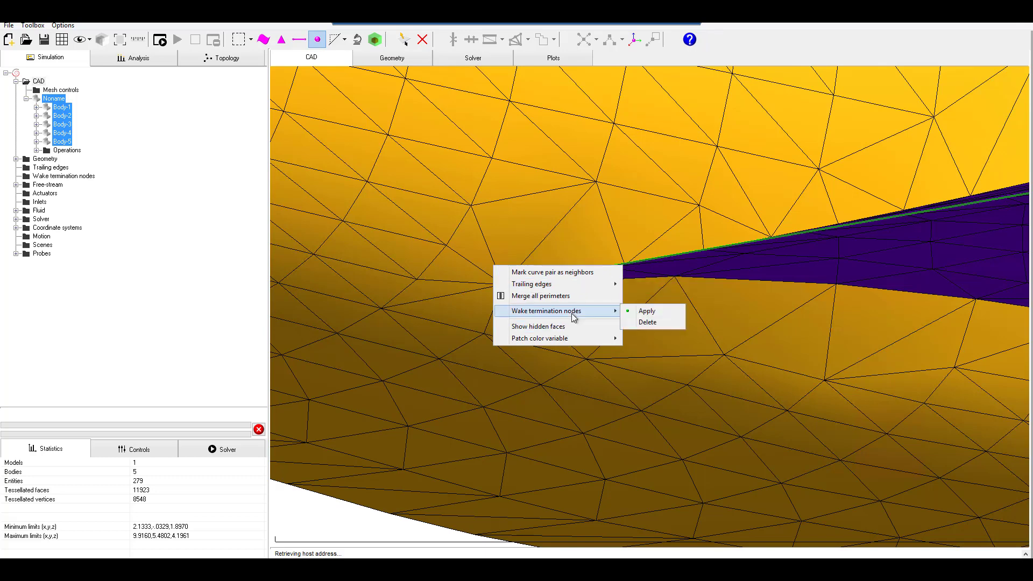
click(634, 312)
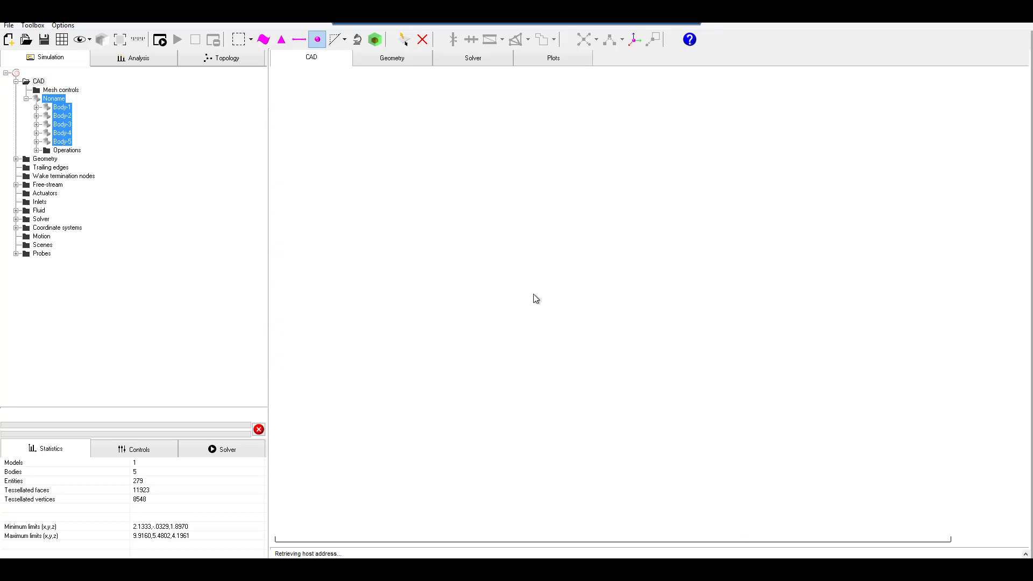
click(51, 170)
right_click(51, 173)
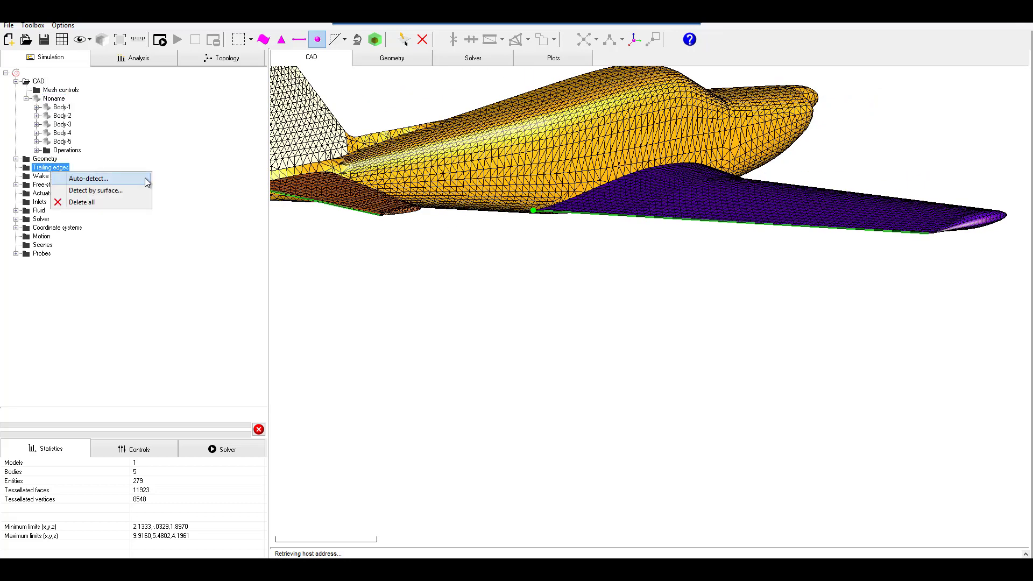
click(514, 246)
drag(496, 222, 635, 260)
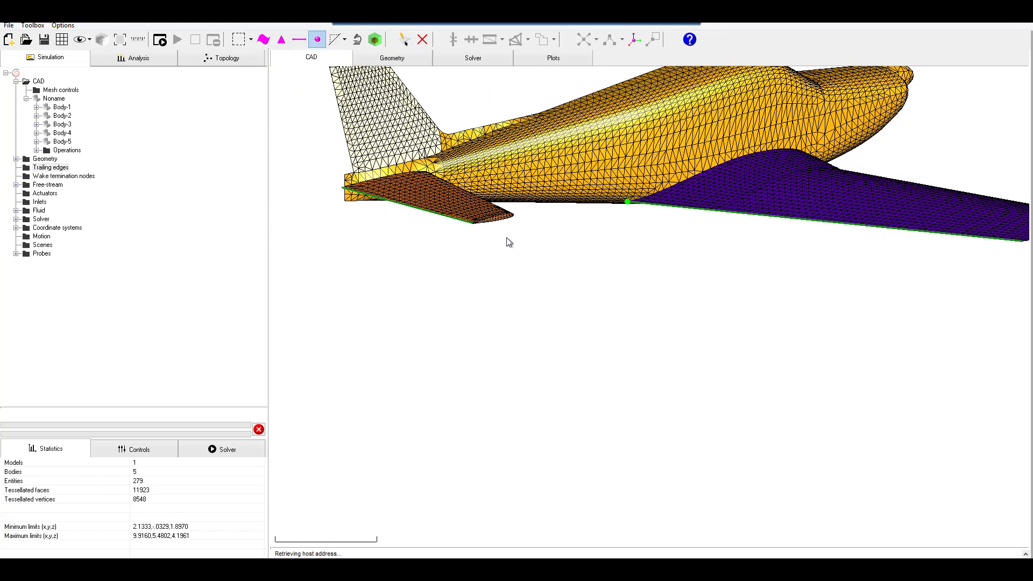
drag(596, 217, 547, 277)
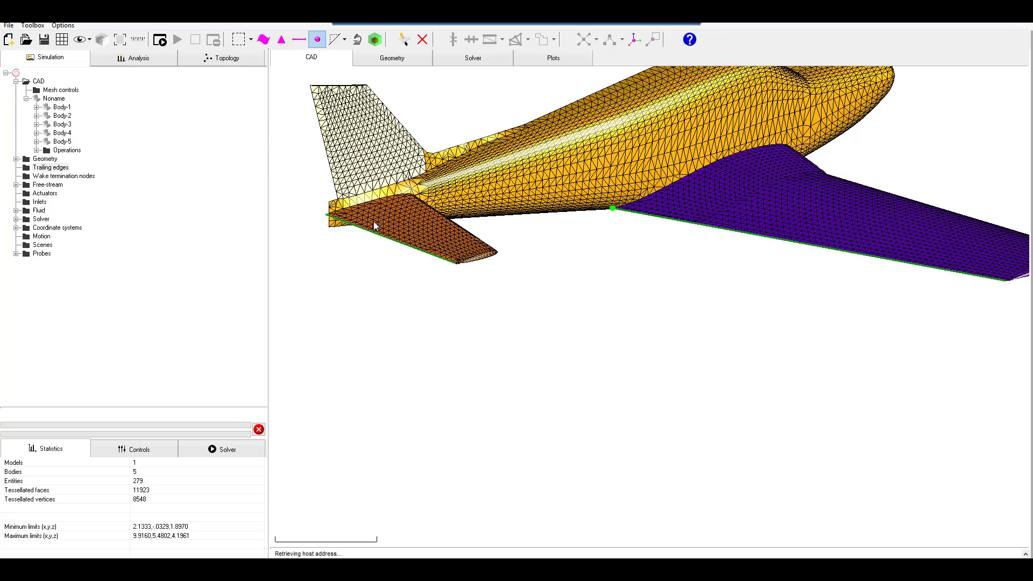
middle_drag(639, 224, 617, 304)
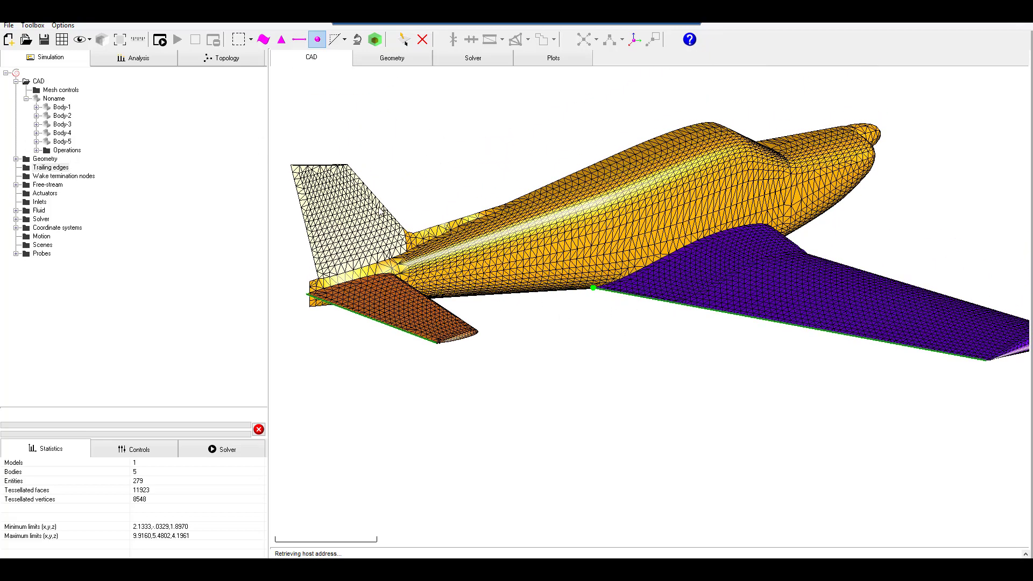
middle_drag(519, 335, 490, 309)
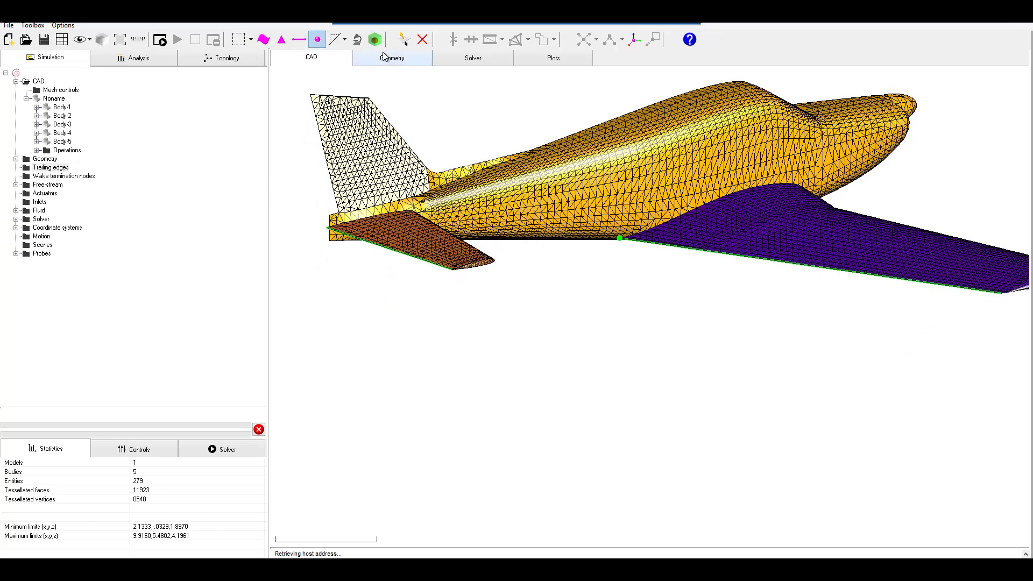
Rename Body-2 as Fuselage.
click(59, 117)
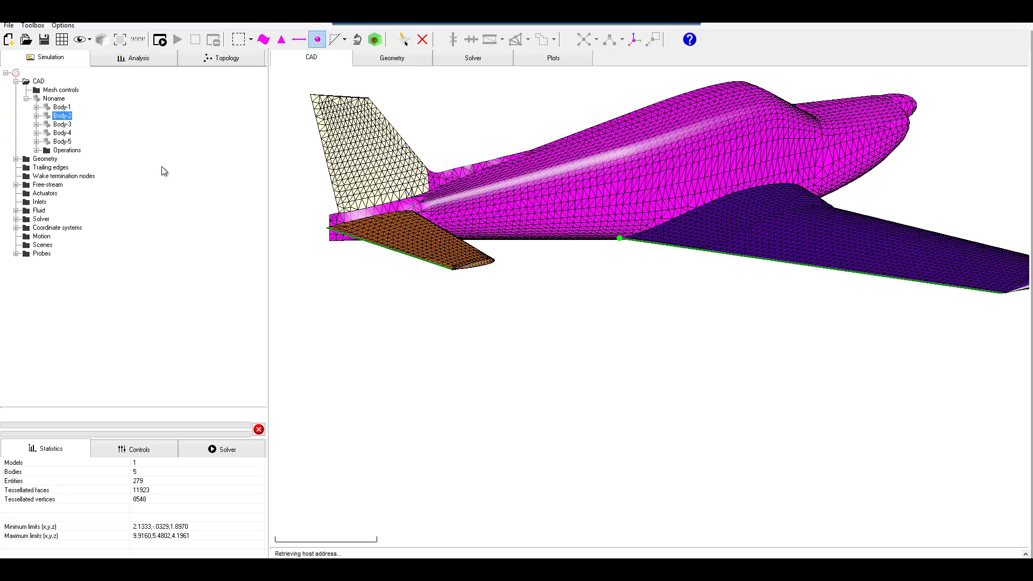
right_click(62, 117)
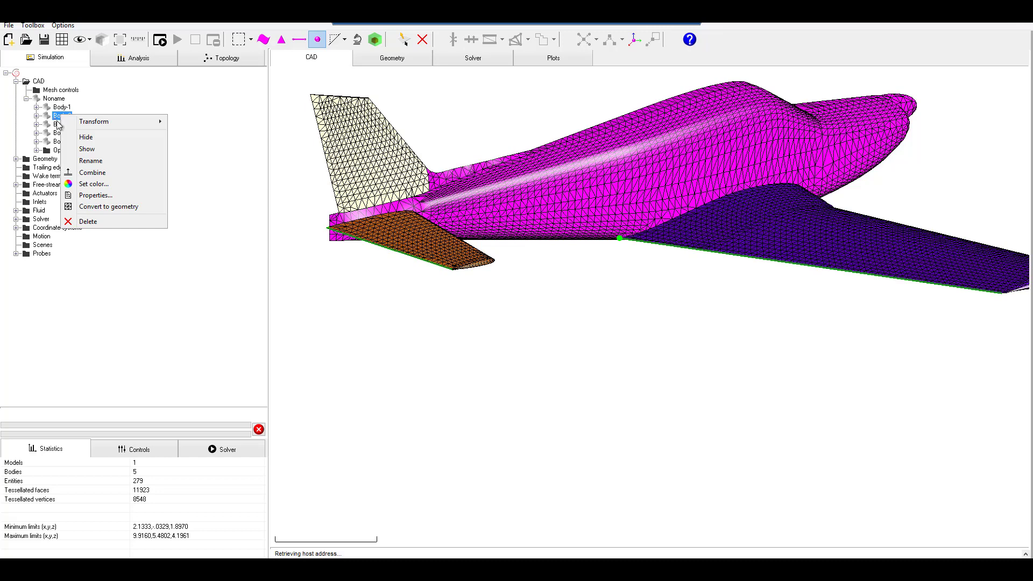
click(82, 161)
text(Fuselage)
key(Return)
Rename Body-3 as Main Wing.
click(62, 125)
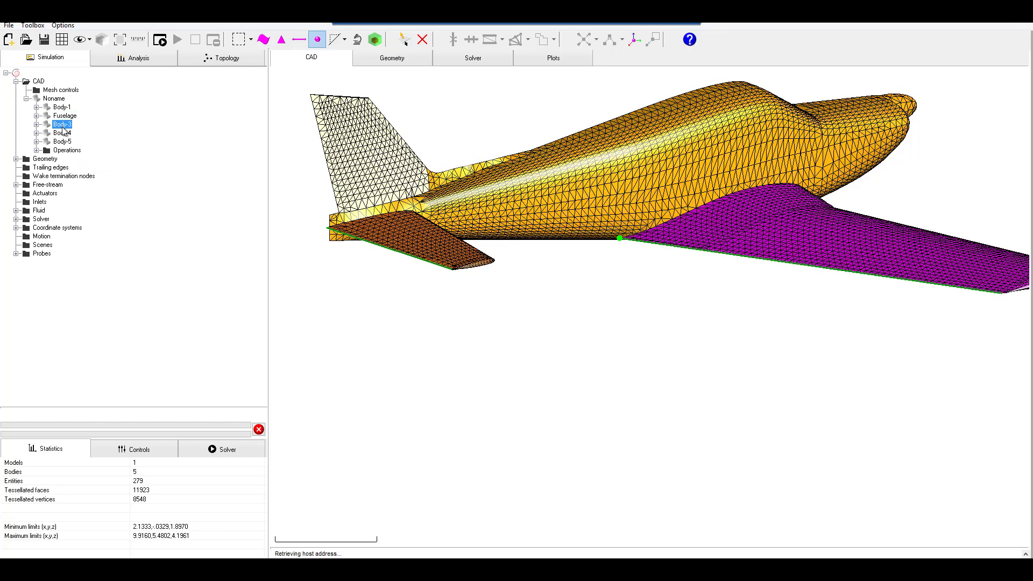
right_click(63, 125)
click(109, 173)
text(Main Wing)
key(Return)
Rename Body-4 as Horizontal Tail.
click(62, 133)
right_click(62, 133)
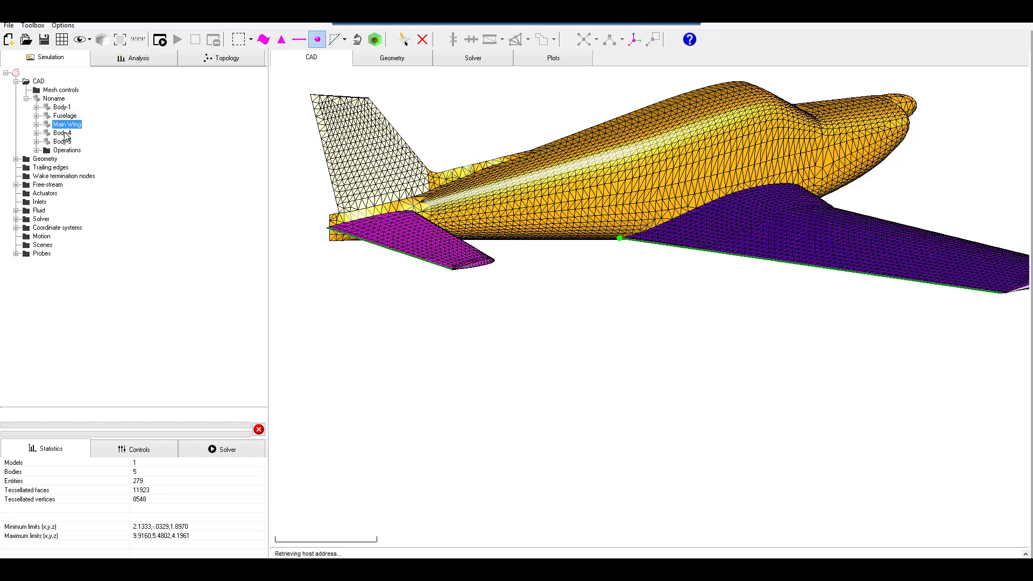
click(87, 179)
text(Horizontal Tail)
key(Return)
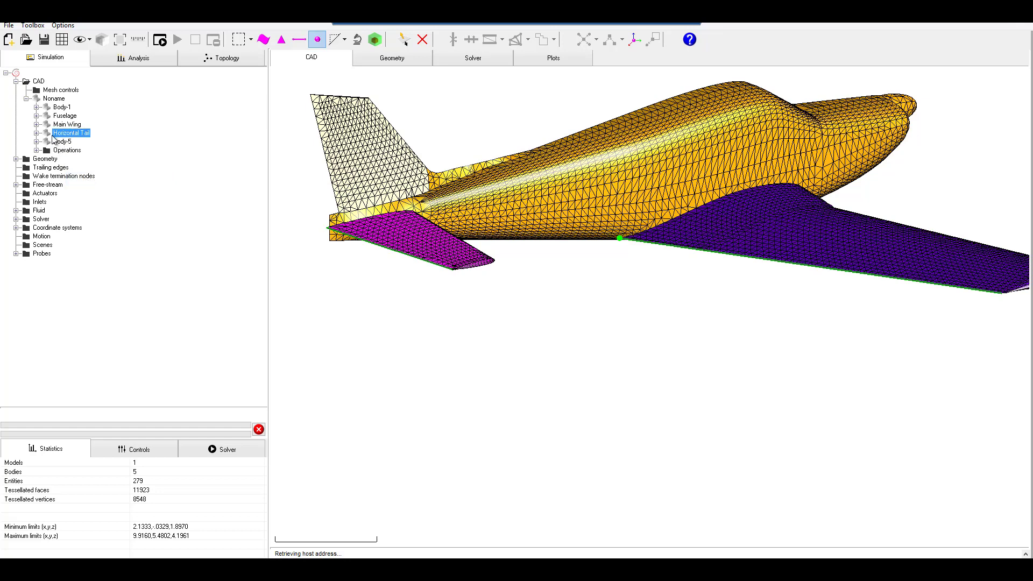
Rename Body-5 as Vertical Tail.
click(61, 141)
right_click(60, 142)
click(104, 189)
text(Vertical)
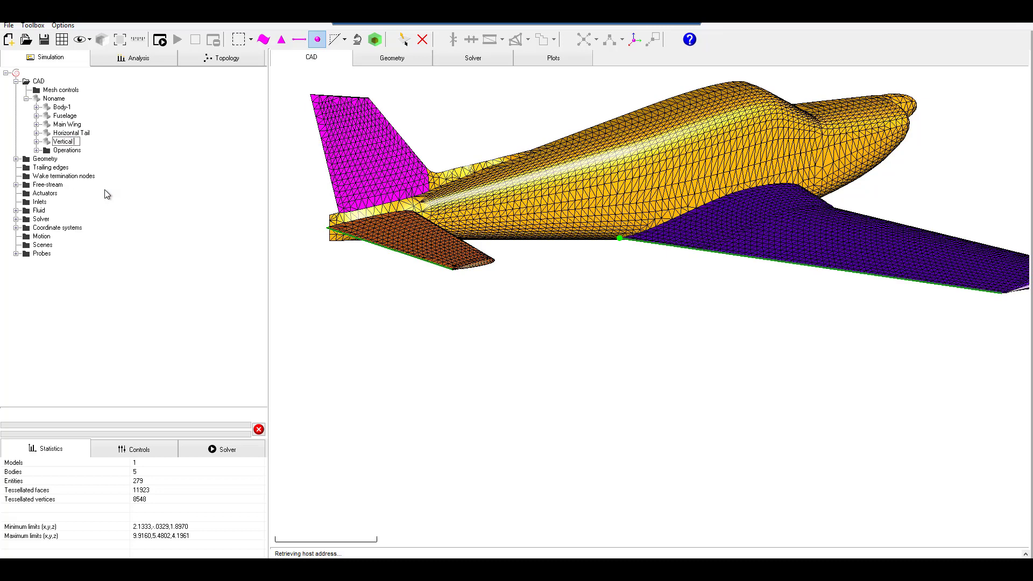
text( Tail)
key(Return)
Convert the Fuselage, Main Wing, Horizontal Tail and Vertical Tail bodies together to geometry.
click(67, 115)
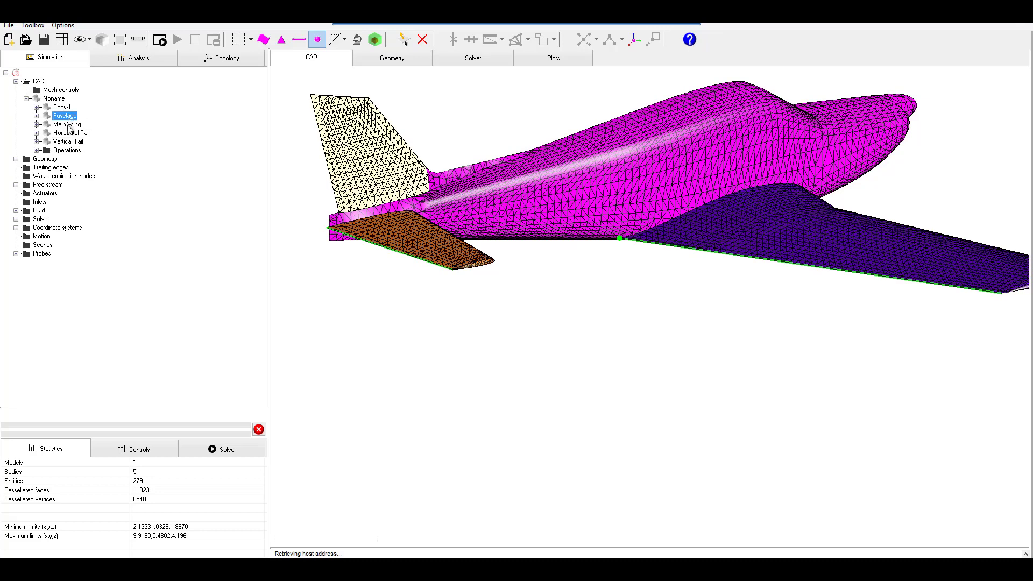
ctrl+click(68, 125)
ctrl+click(74, 133)
ctrl+click(77, 140)
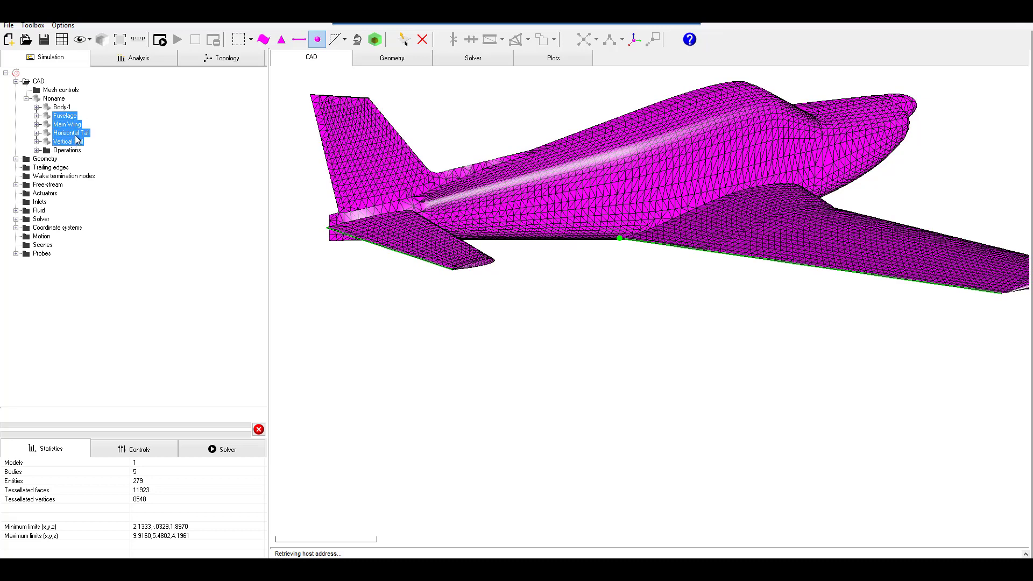
right_click(77, 141)
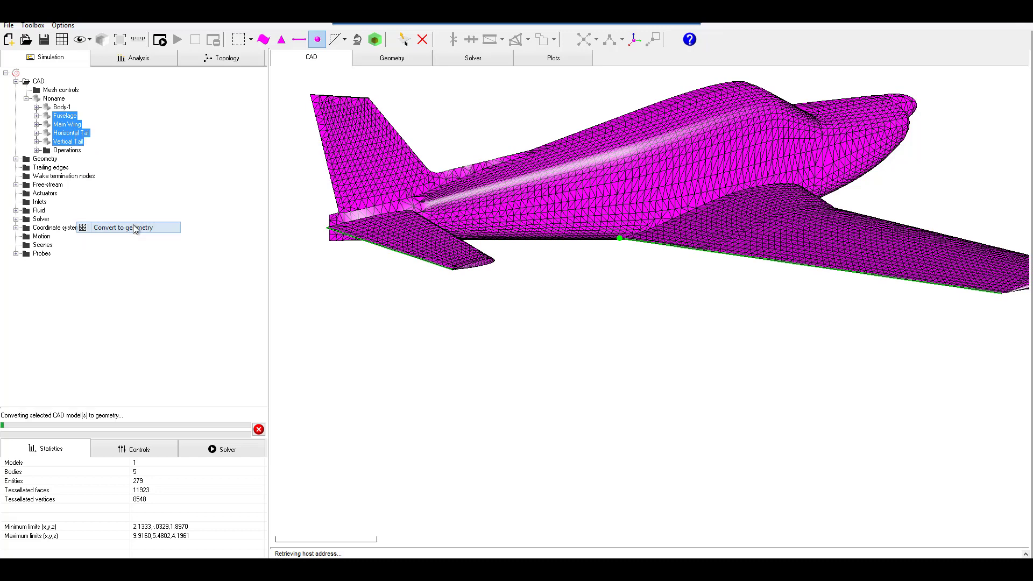
click(135, 229)
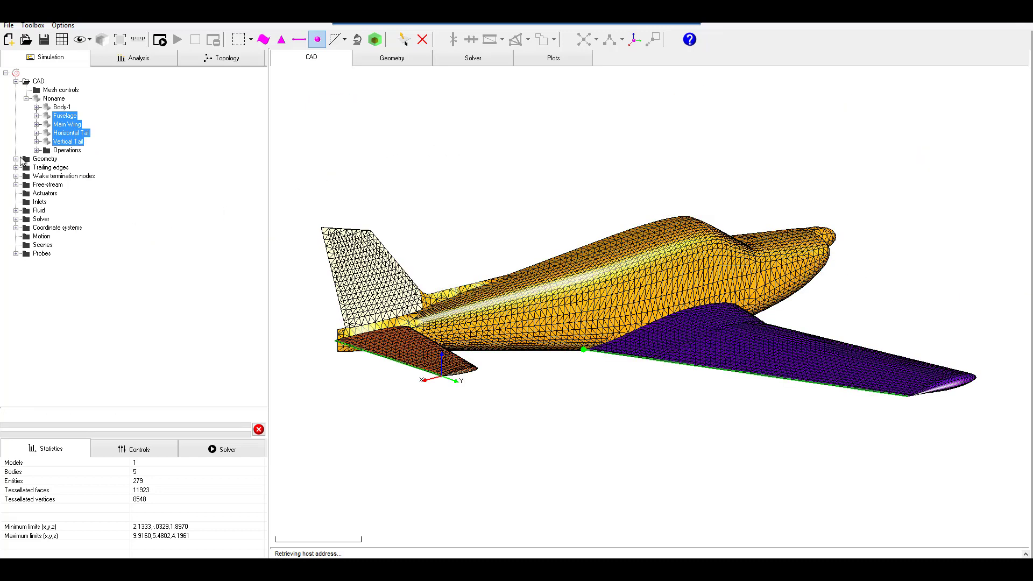
Examine the converted geometry together with its listed trailing edges and wake termination nodes.
click(397, 61)
drag(487, 155, 210, 161)
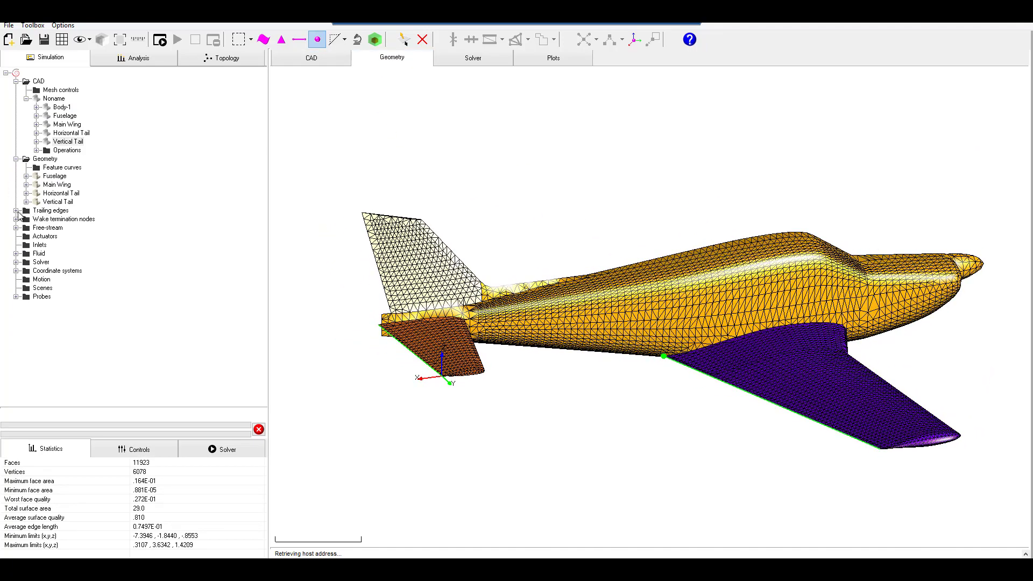
click(16, 211)
click(16, 236)
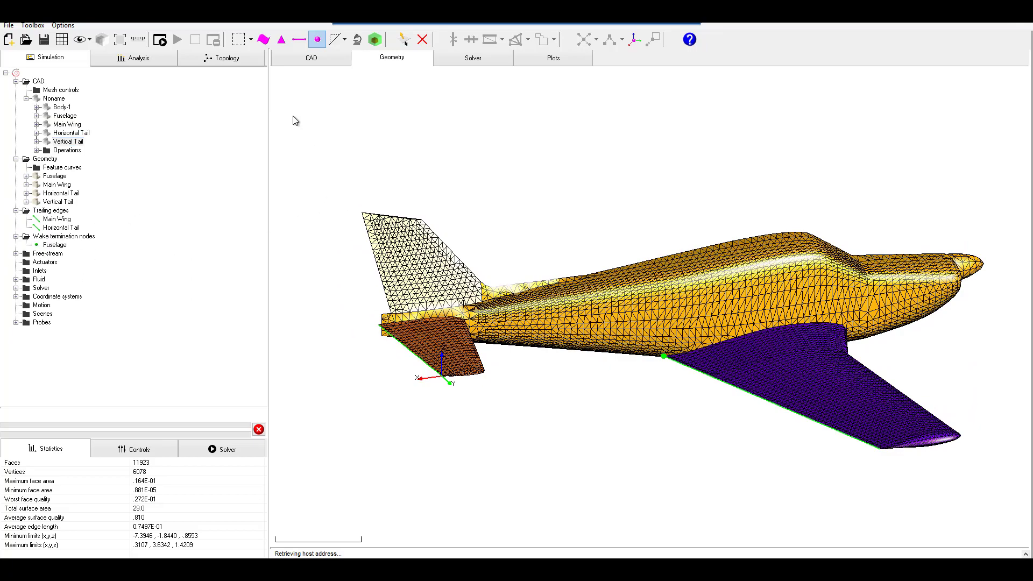
drag(406, 177, 503, 203)
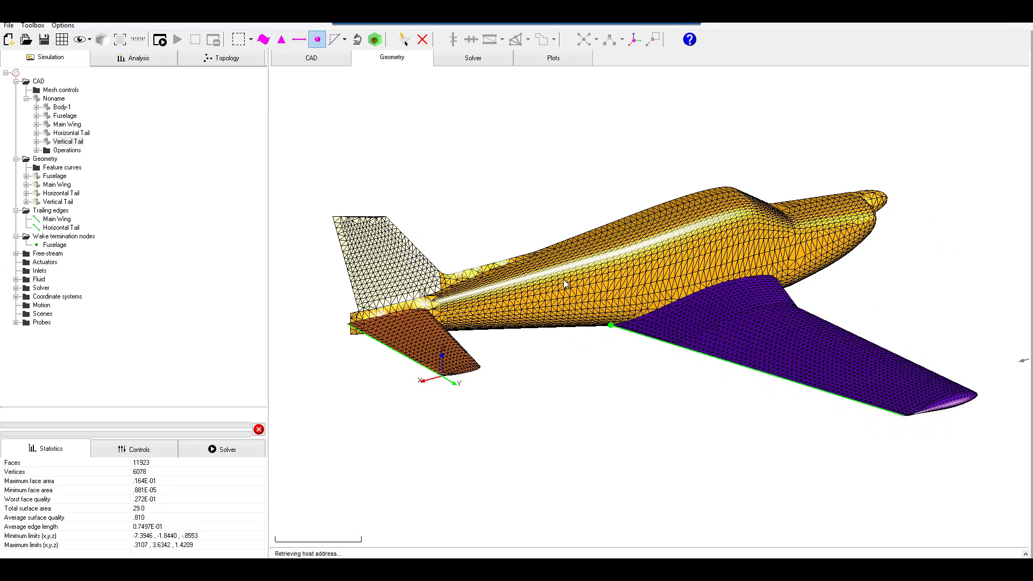
drag(475, 376, 462, 323)
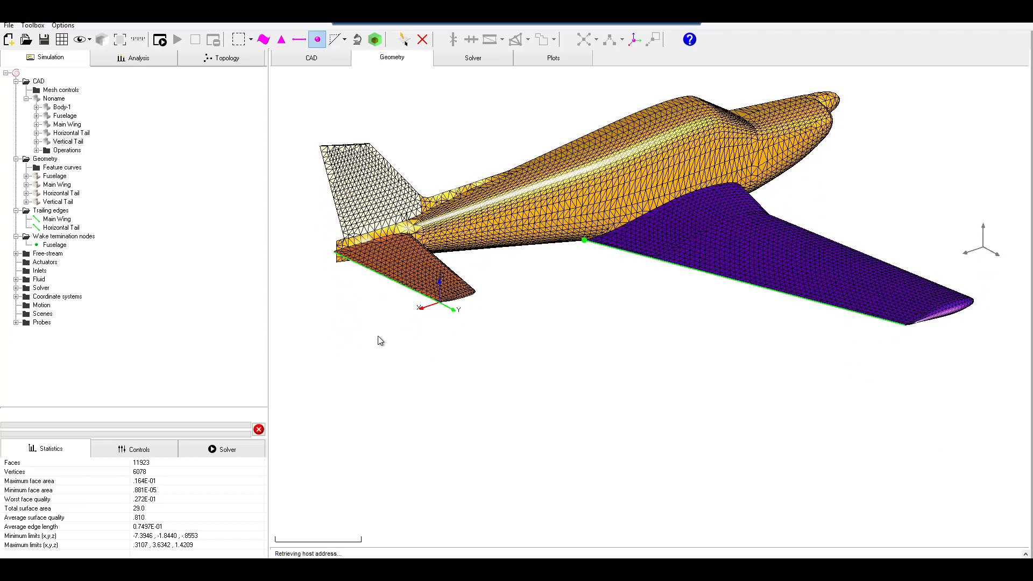
drag(440, 271, 376, 289)
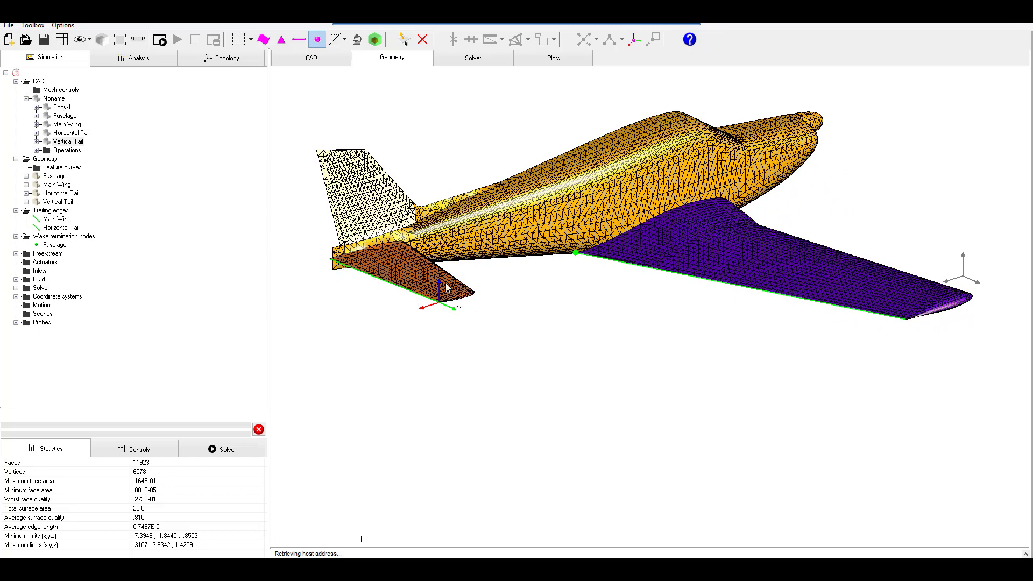
scroll(444, 306, up, 1)
scroll(444, 306, up, 2)
scroll(444, 305, down, 5)
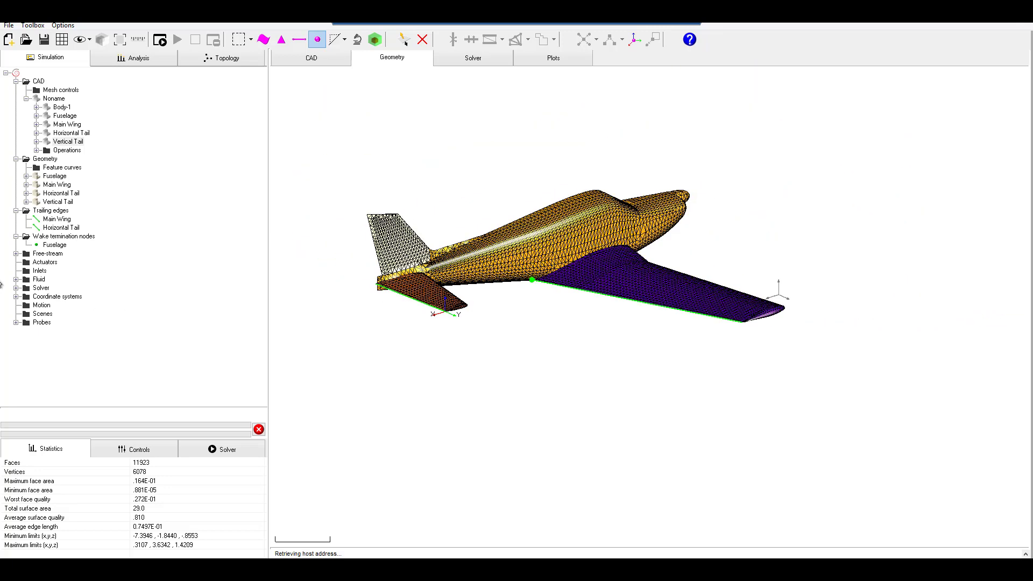
Make the Reference coordinate system the active one for the converted geometry.
click(16, 296)
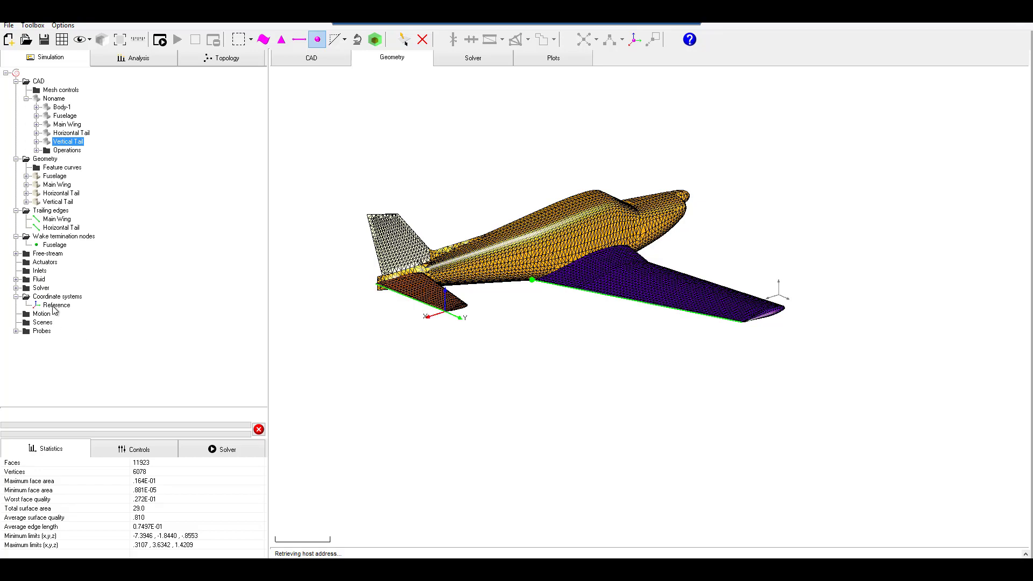
right_click(54, 306)
click(70, 314)
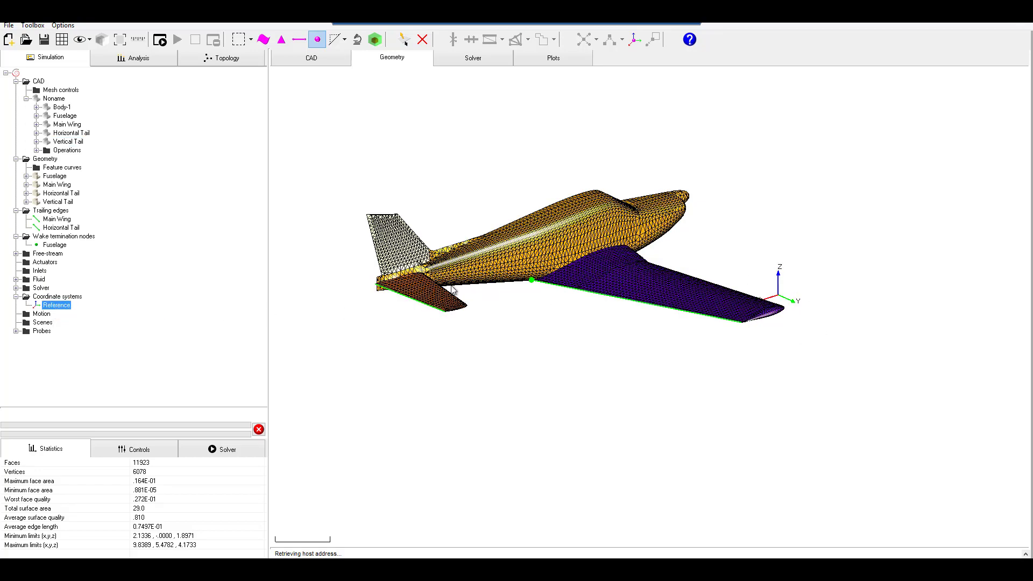
Move the global origin to the trailing-edge vertex at the horizontal tail's tip.
scroll(449, 289, up, 10)
scroll(431, 278, up, 3)
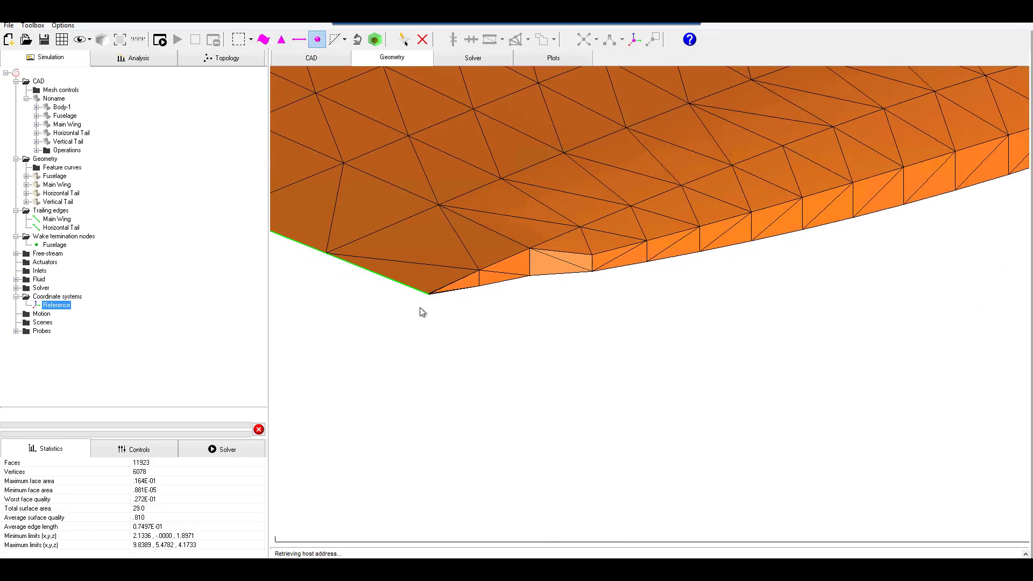
click(434, 295)
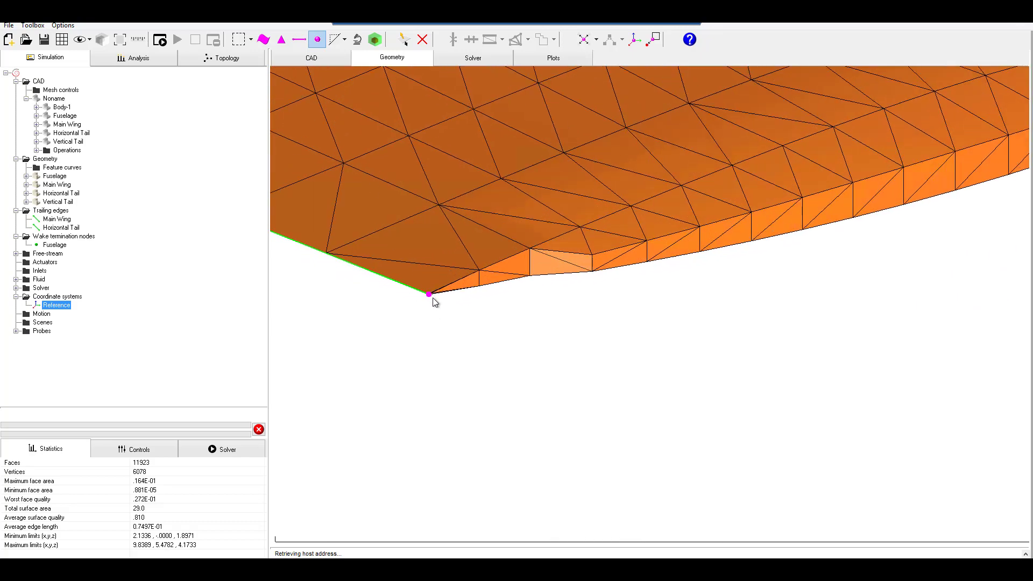
click(638, 42)
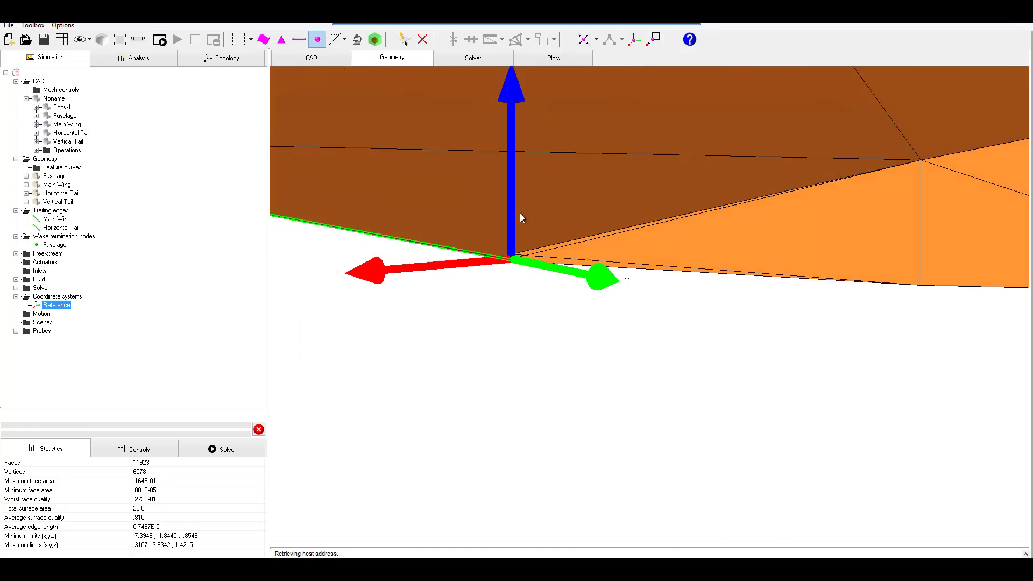
Delete the sliver mesh face beside the trailing-edge corner at the horizontal tail's tip.
drag(520, 218, 497, 248)
click(279, 40)
click(561, 260)
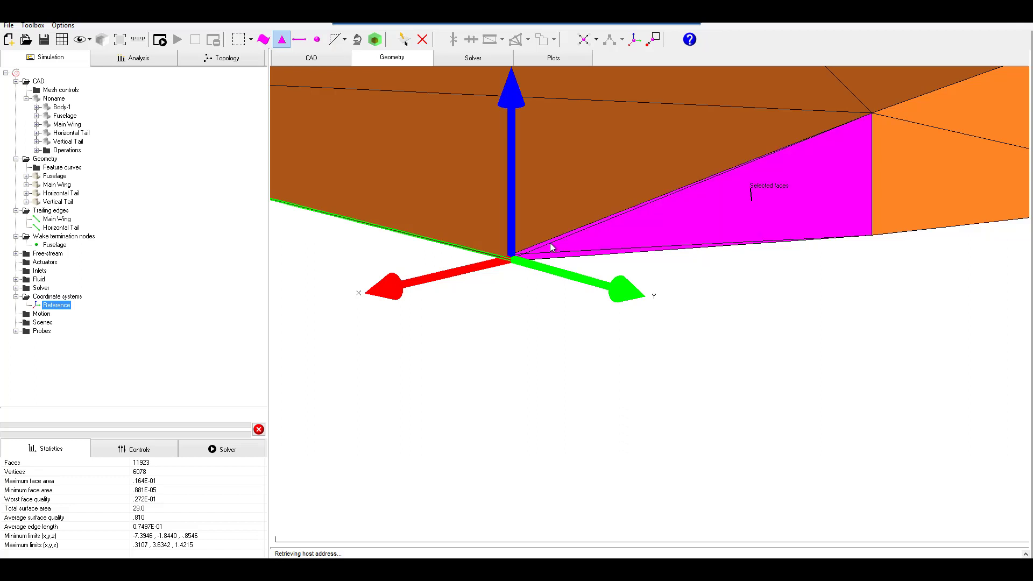
click(423, 39)
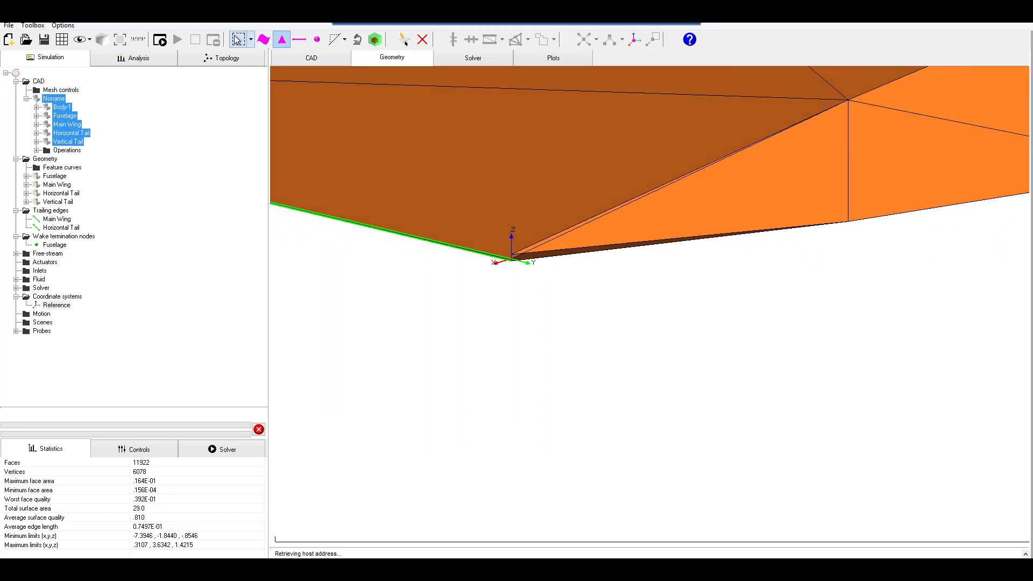
Select the clustered vertices at the horizontal tail's trailing-edge tip with the Rectangle Lasso and merge them by averaging.
click(251, 40)
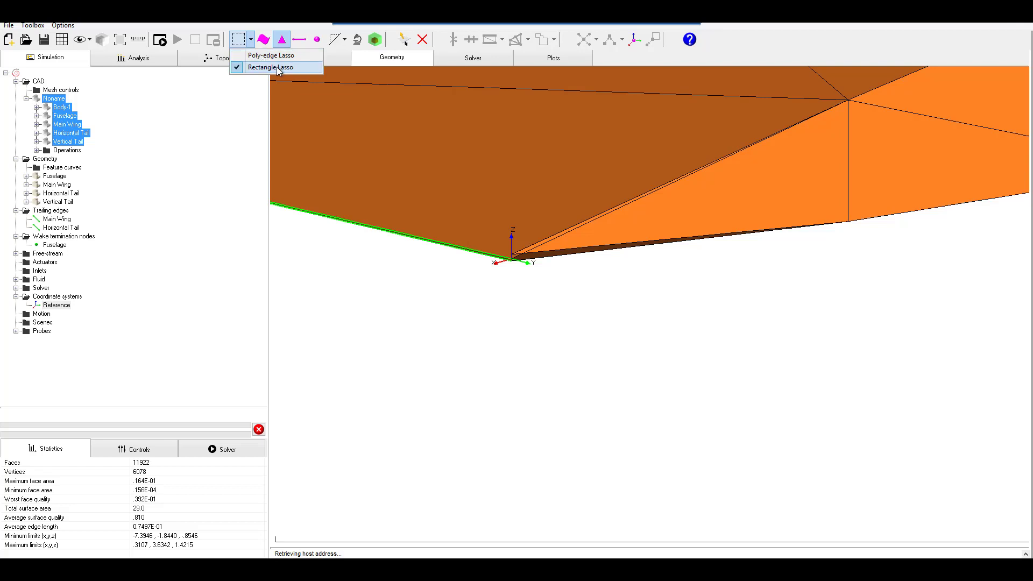
click(240, 55)
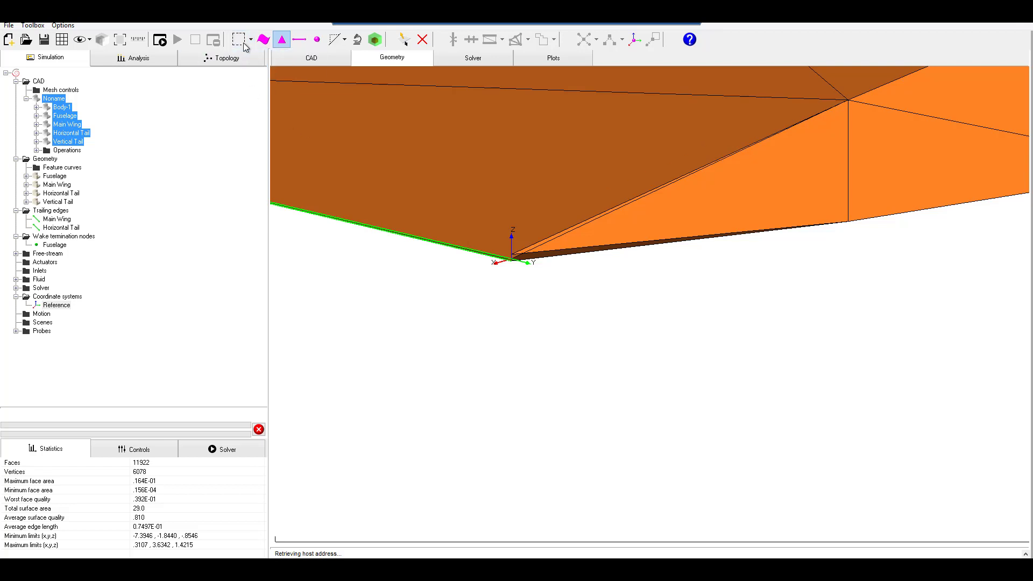
drag(468, 237, 522, 275)
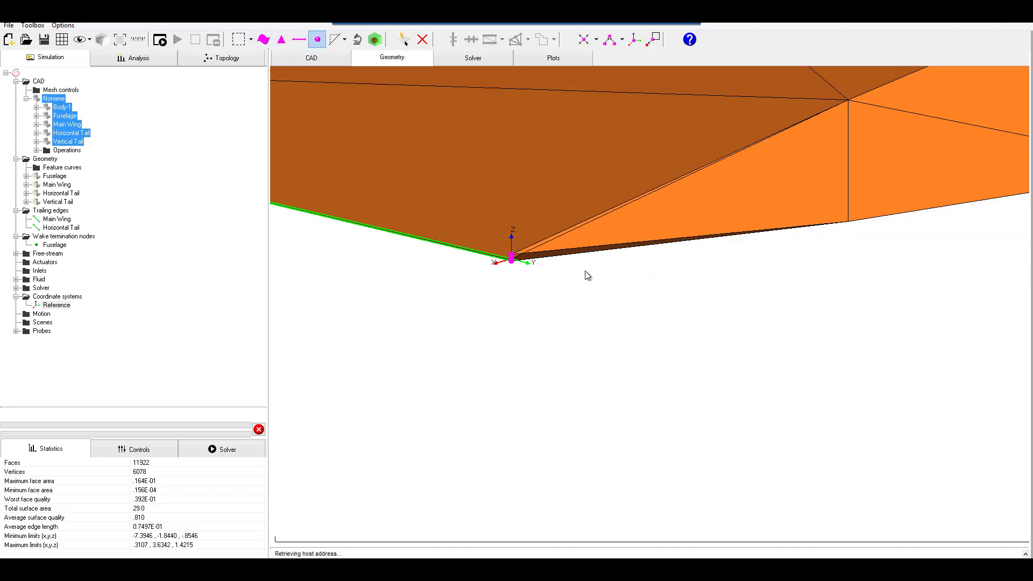
drag(584, 246, 512, 243)
scroll(511, 243, up, 4)
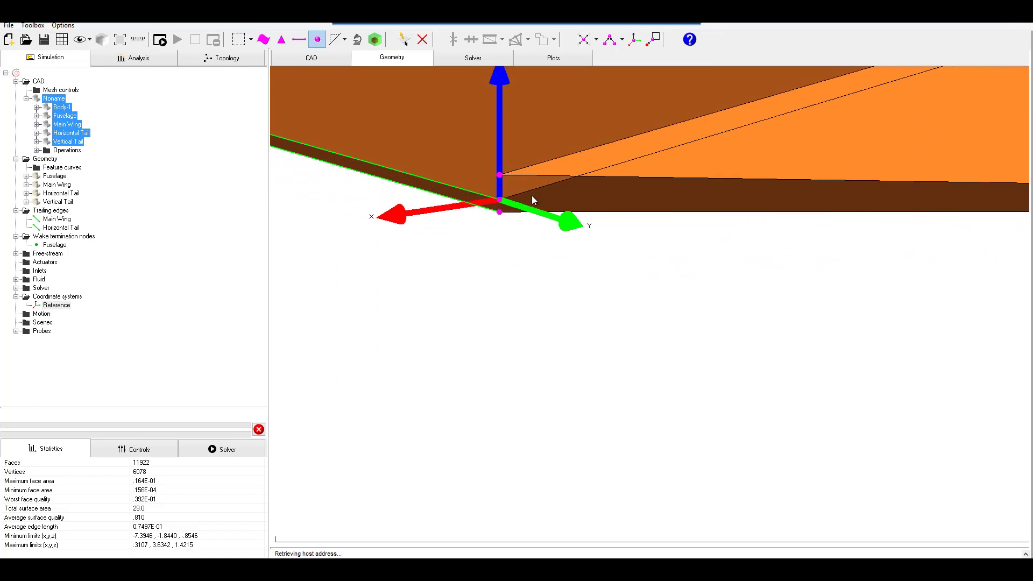
click(622, 40)
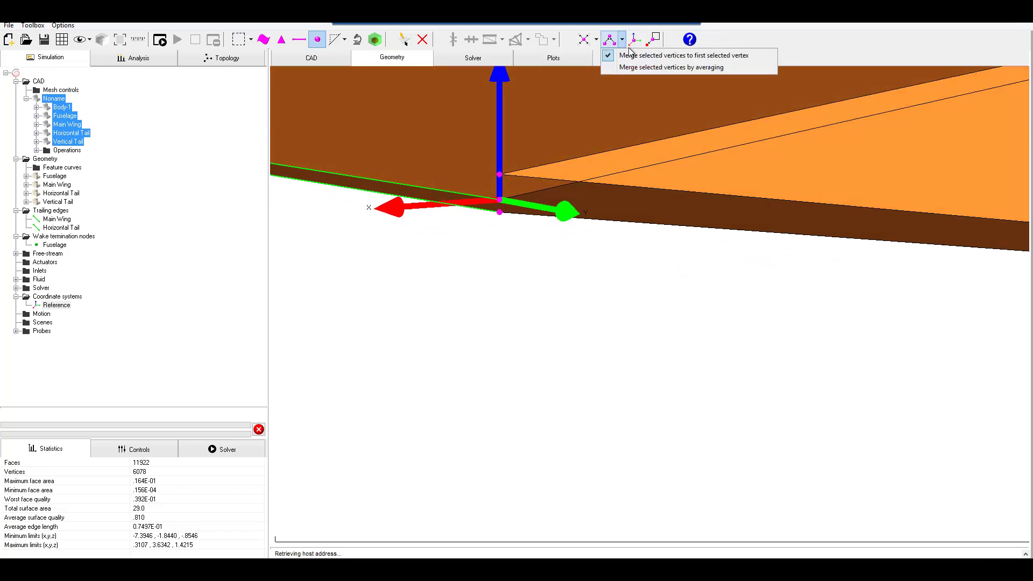
click(633, 66)
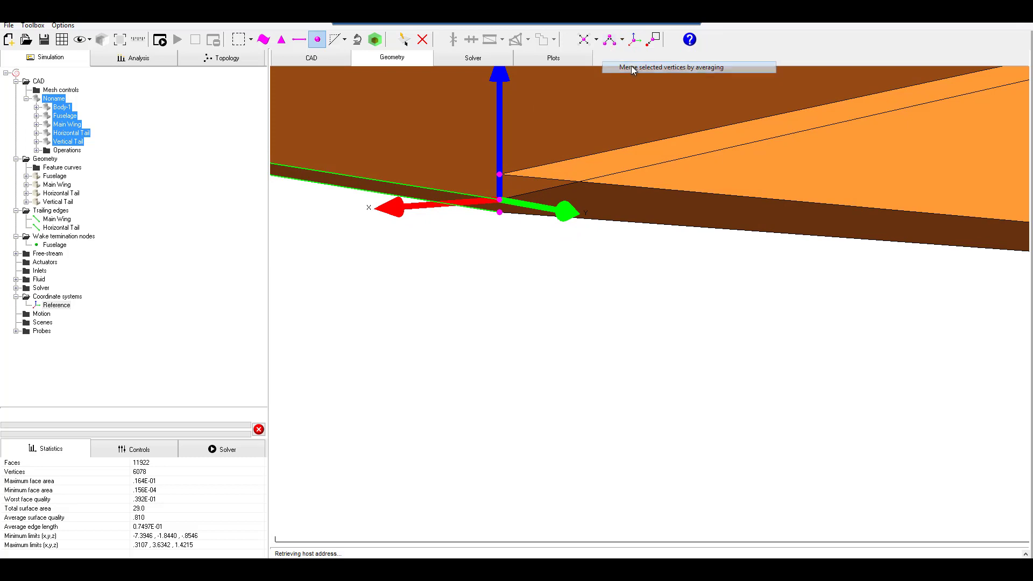
Update the mesh topology check, highlight the free edges, and inspect them around the aircraft and the repaired tail tip.
drag(499, 181, 287, 157)
click(223, 58)
click(128, 143)
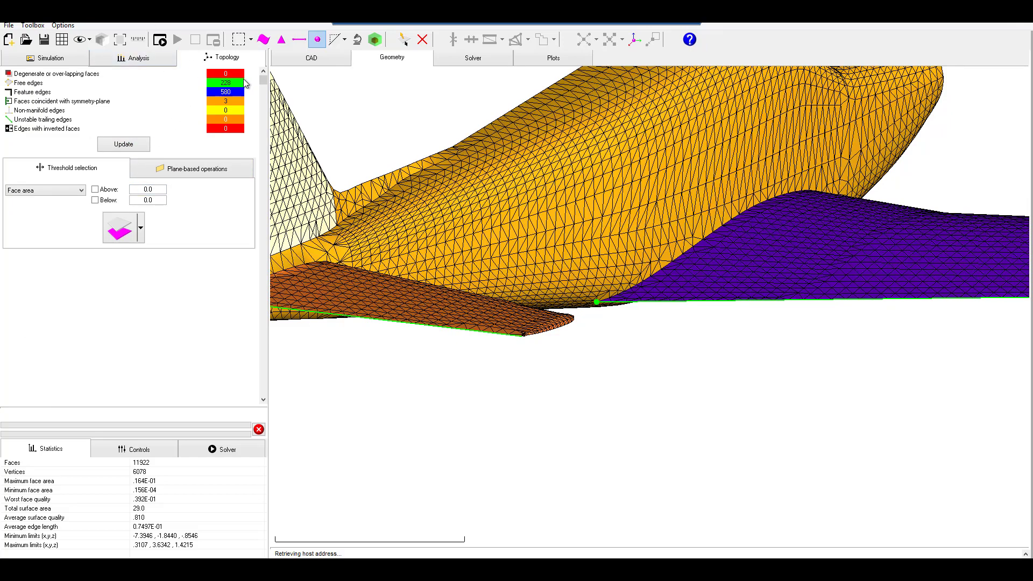
click(222, 90)
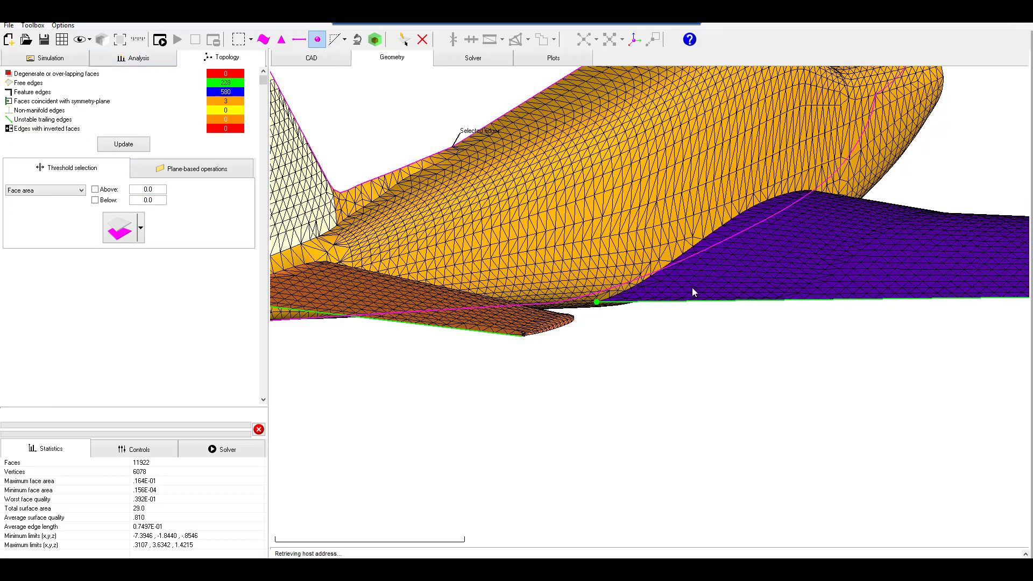
scroll(738, 299, down, 5)
drag(738, 300, 833, 191)
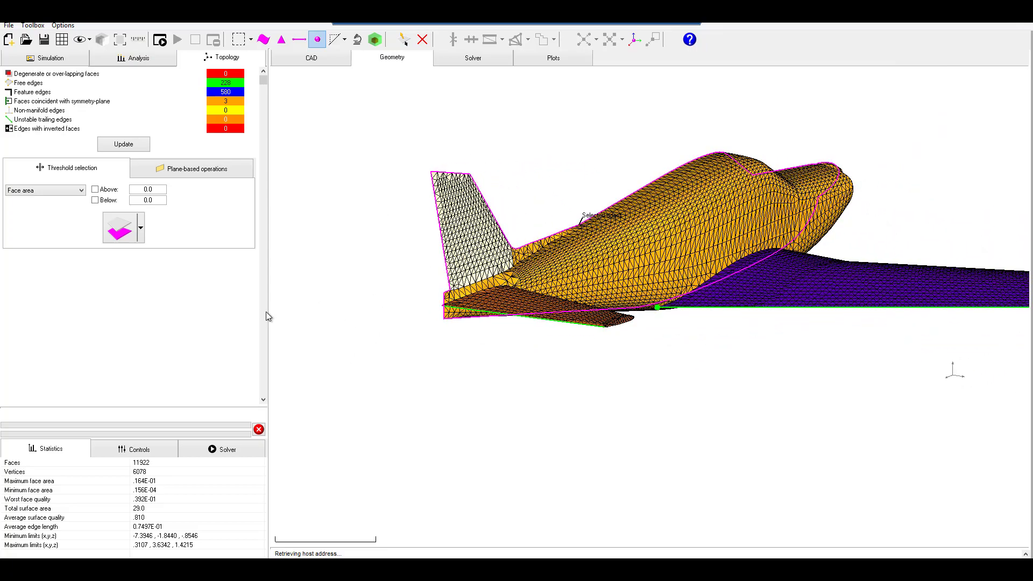
scroll(612, 336, up, 5)
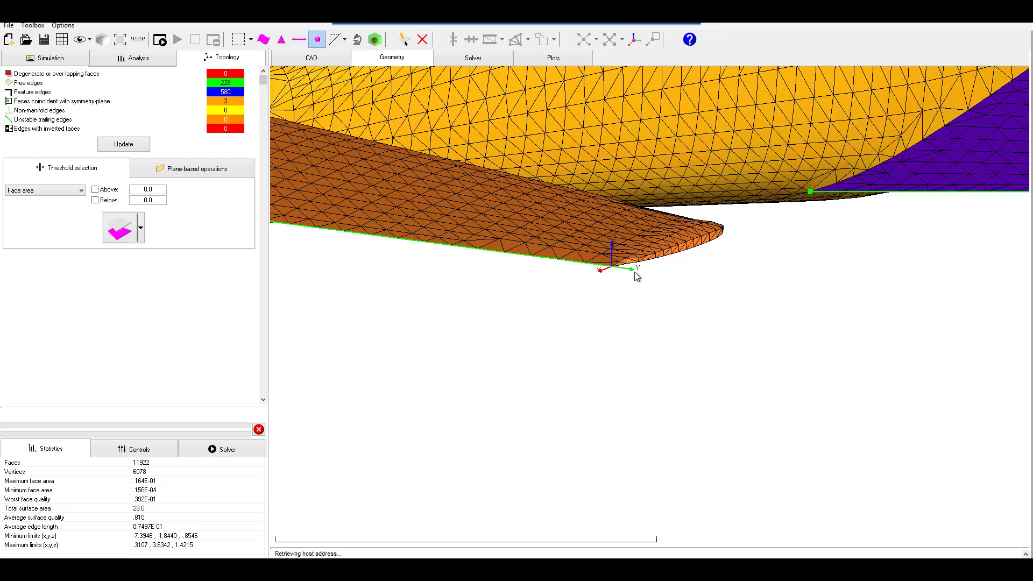
Reset the global origin from the Reference coordinate system and add a new user coordinate system.
click(35, 61)
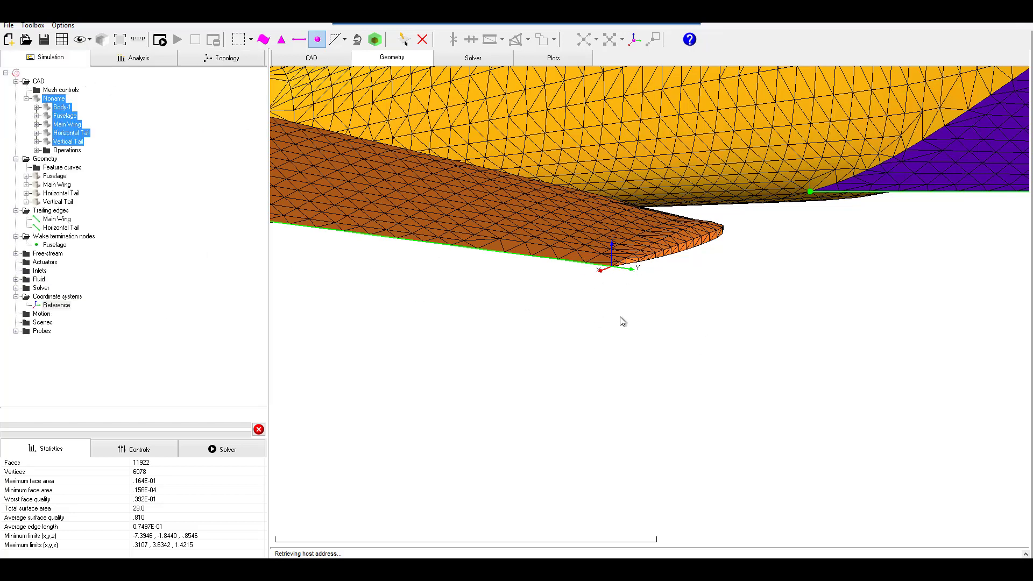
drag(673, 316, 372, 271)
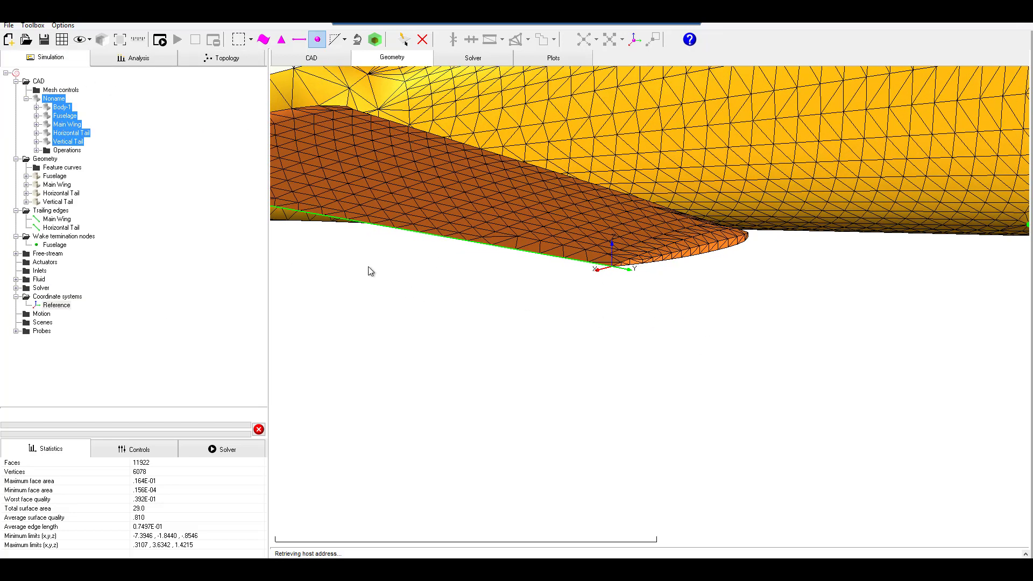
click(56, 305)
right_click(57, 310)
click(97, 315)
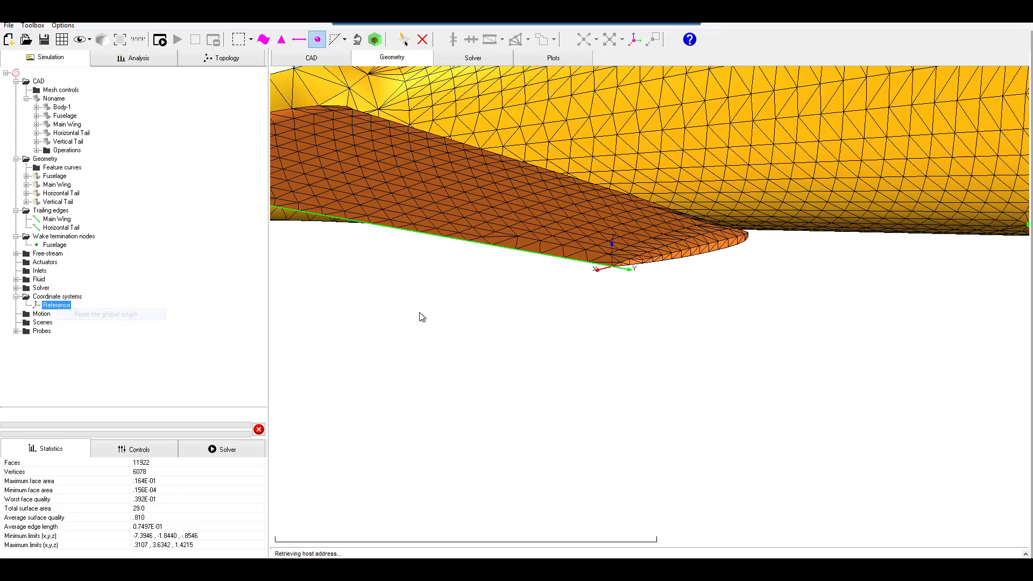
right_click(45, 298)
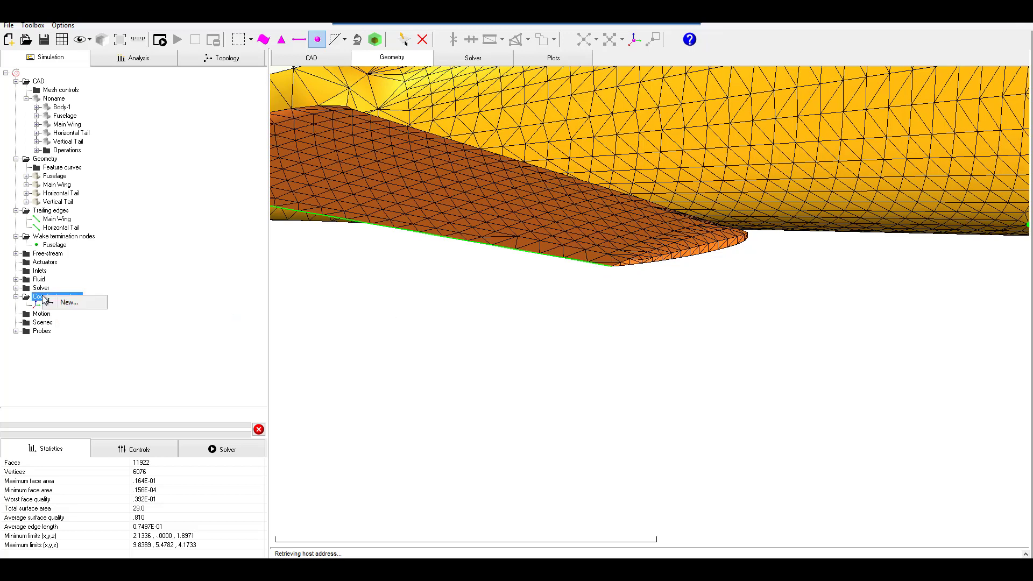
click(60, 303)
right_click(52, 315)
click(70, 322)
double_click(477, 235)
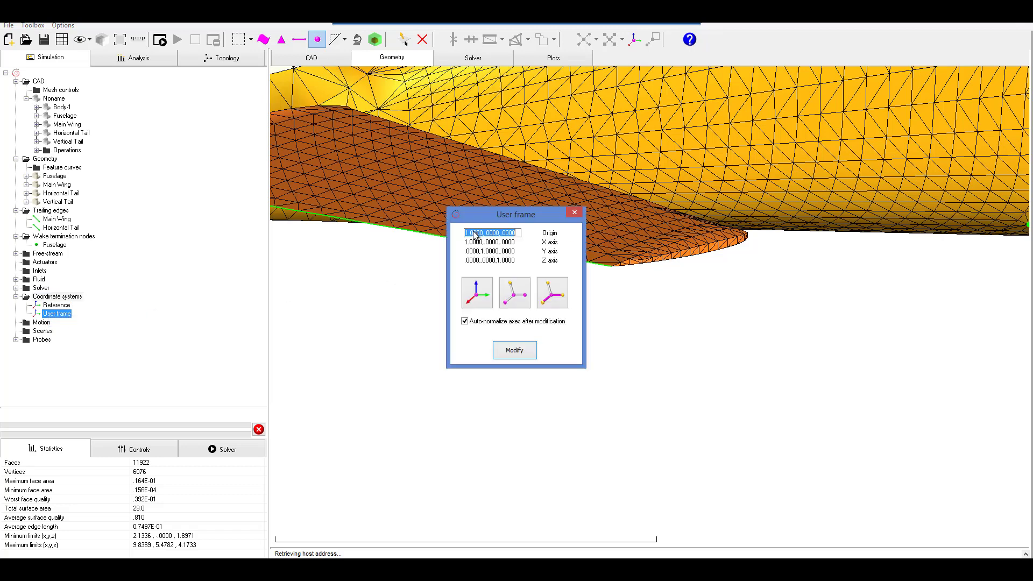
click(574, 214)
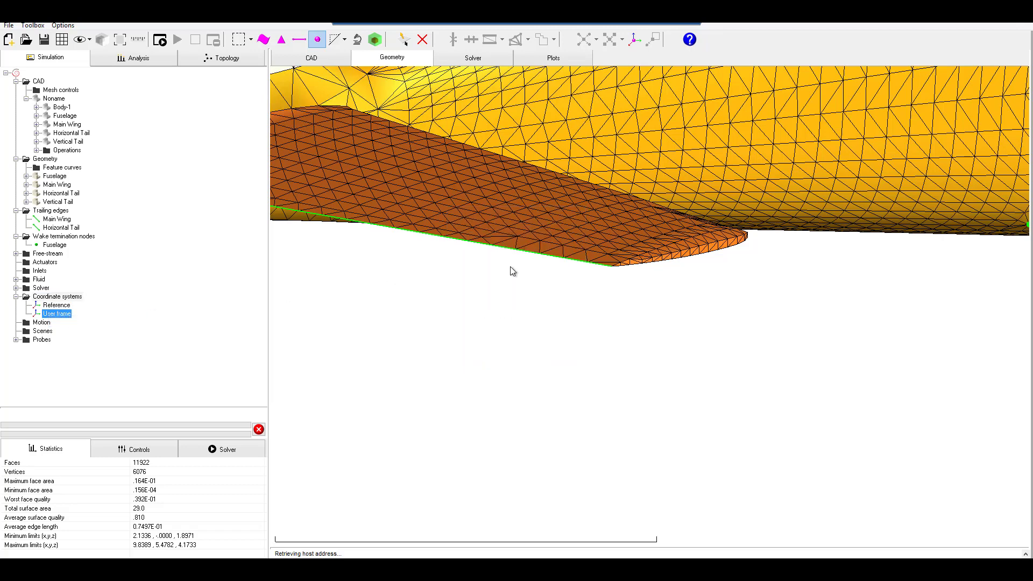
Set the simulation length units to Feet.
click(139, 450)
click(152, 464)
click(153, 464)
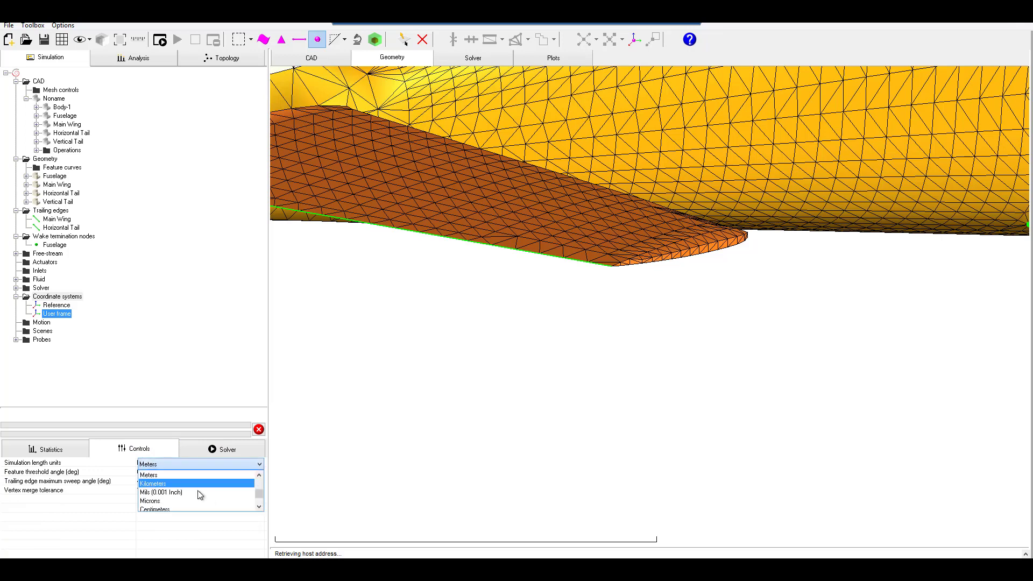
scroll(199, 492, up, 1)
click(166, 502)
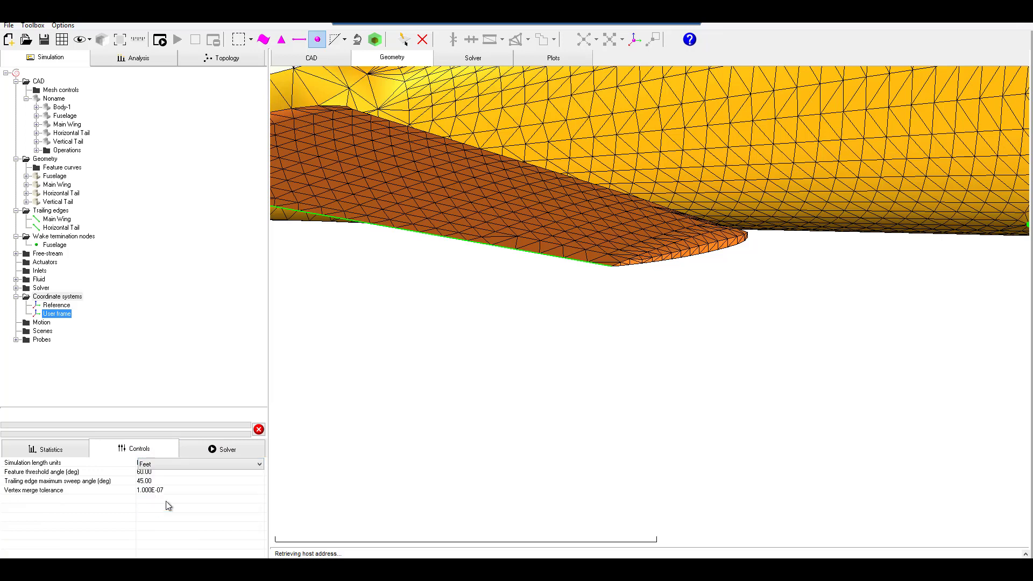
Set the user frame's origin to 14.9360,0,7.333 and apply the modification.
right_click(53, 315)
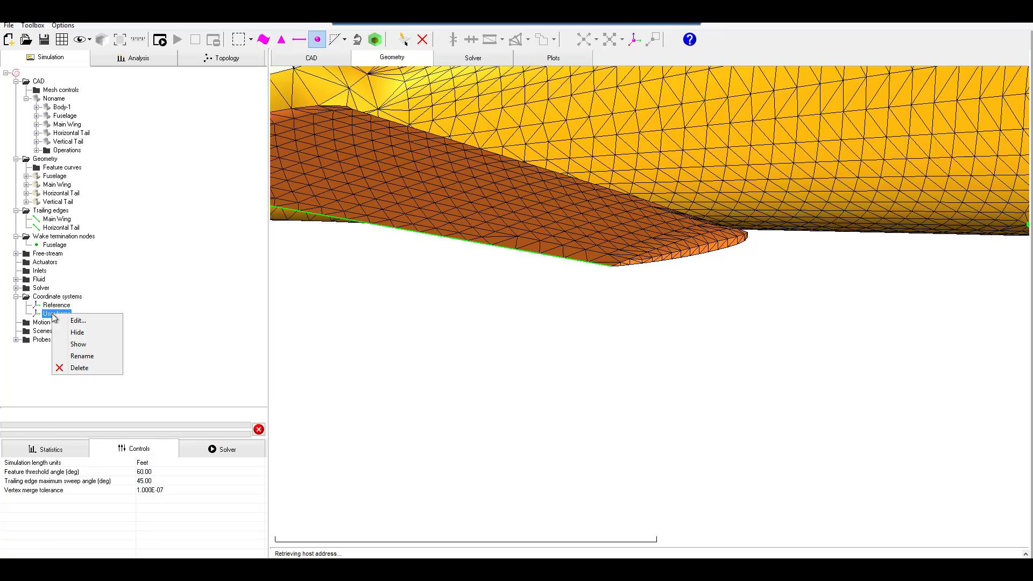
click(88, 326)
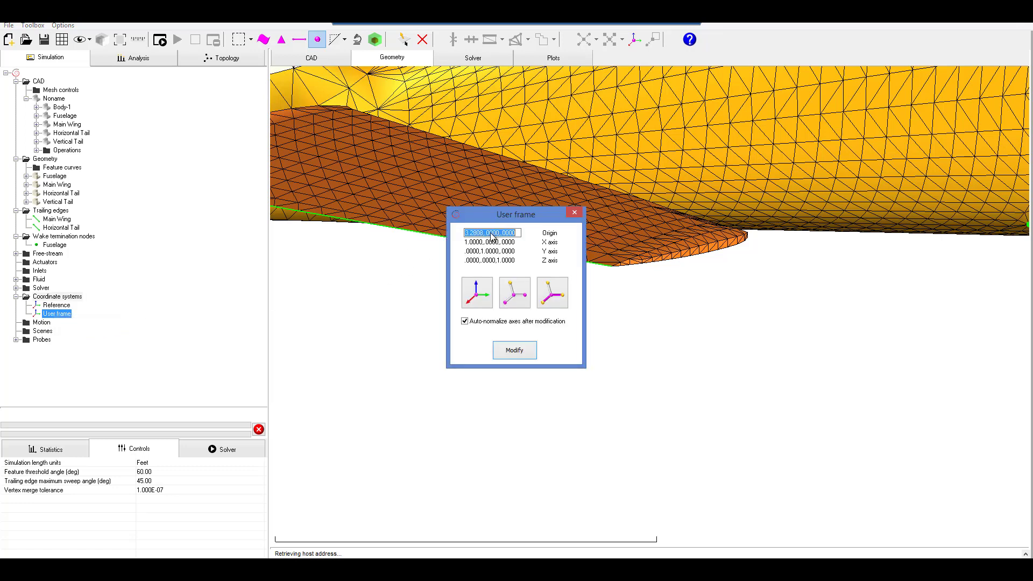
text(14)
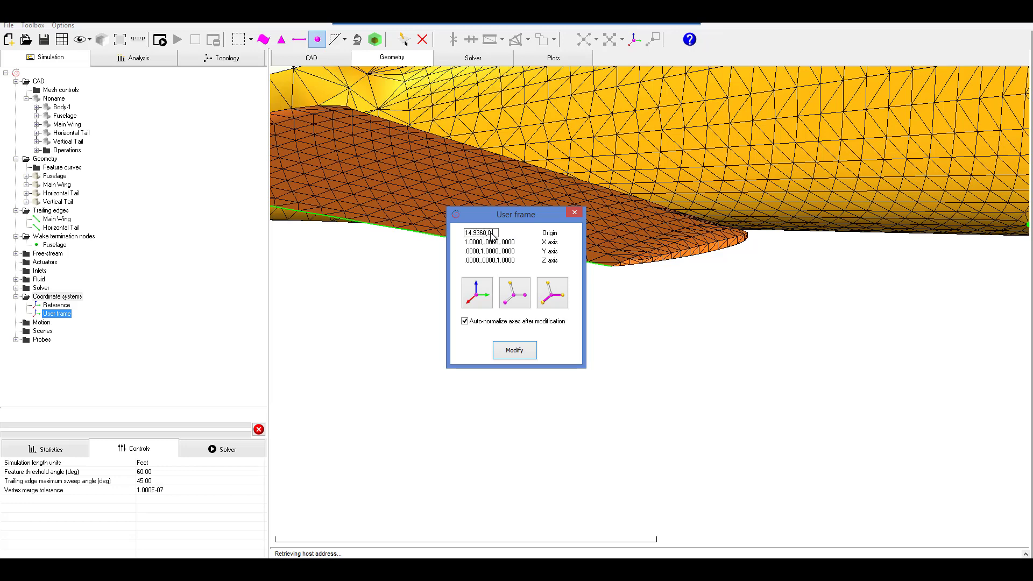
text(.9360,0,-7.333)
key(Return)
click(514, 350)
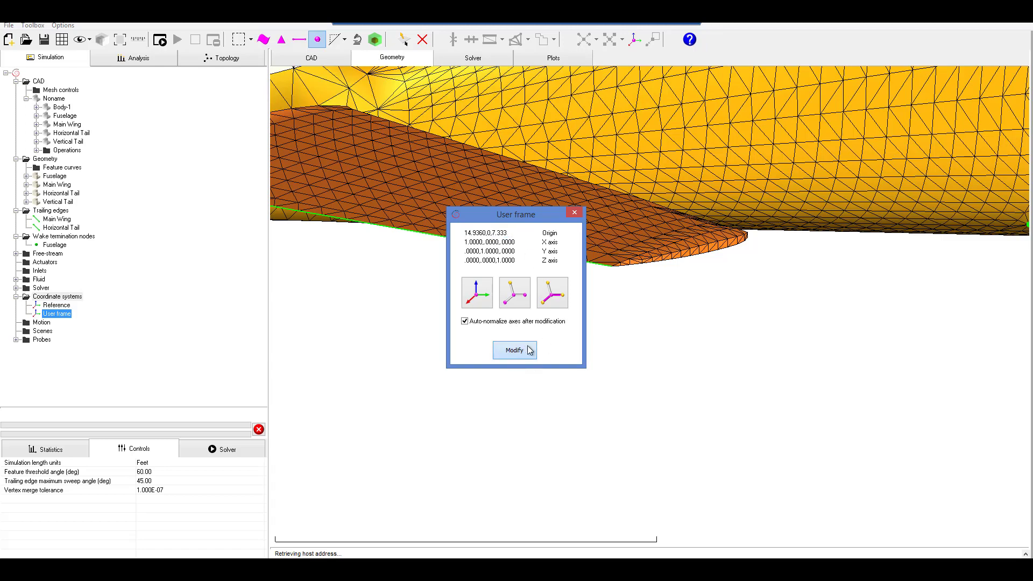
Check the user frame's location inside the wing root and rename the frame as Center of Gravity.
scroll(502, 307, down, 5)
middle_drag(489, 293, 382, 246)
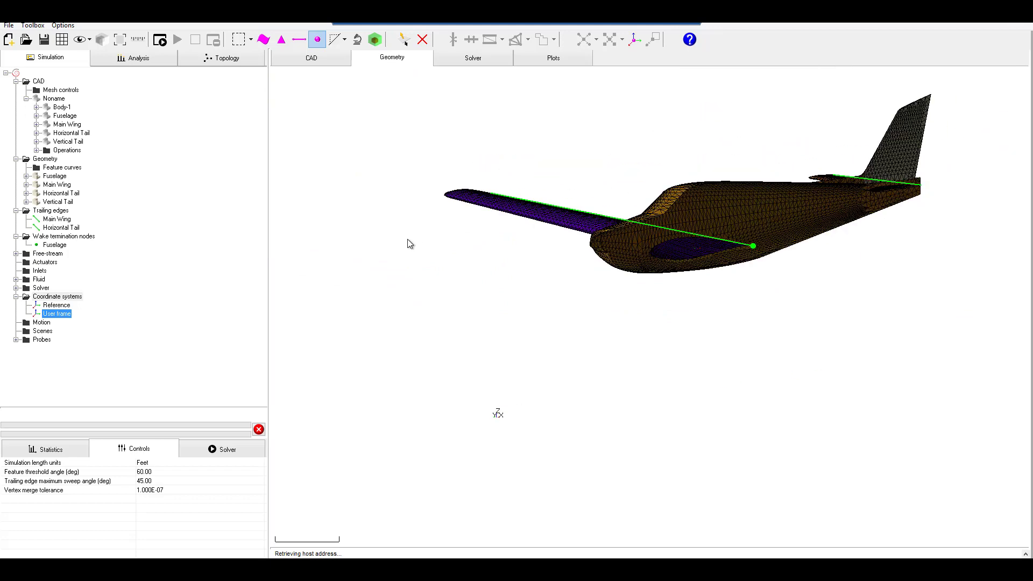
scroll(693, 226, up, 6)
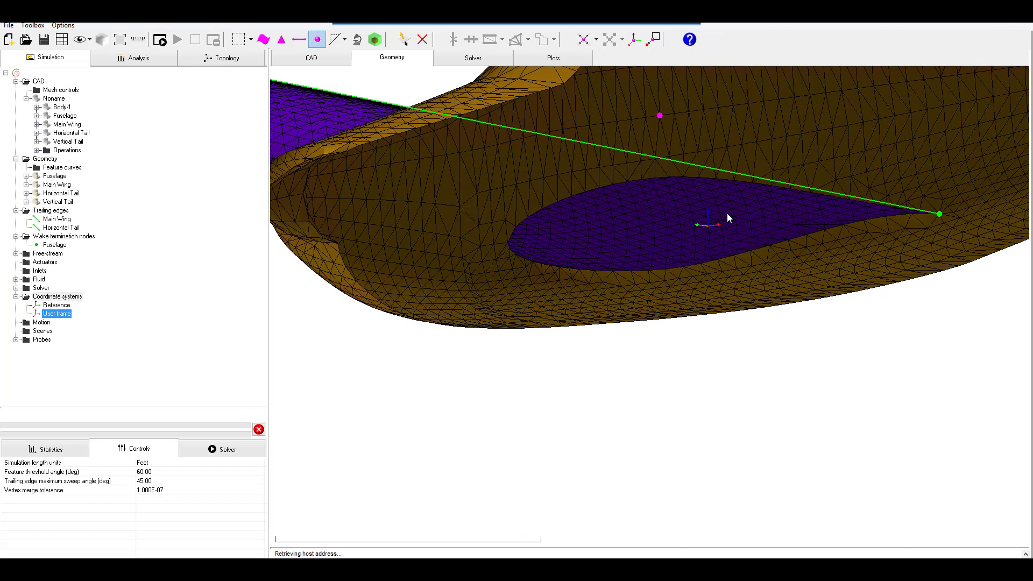
right_click(56, 317)
click(85, 355)
text(Center of Gravity)
key(Return)
scroll(677, 219, up, 2)
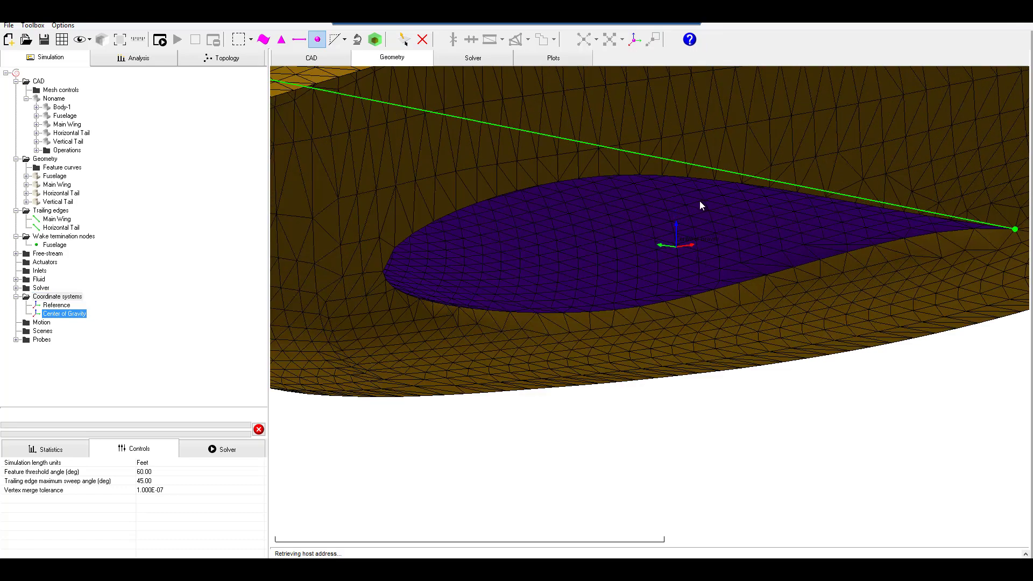
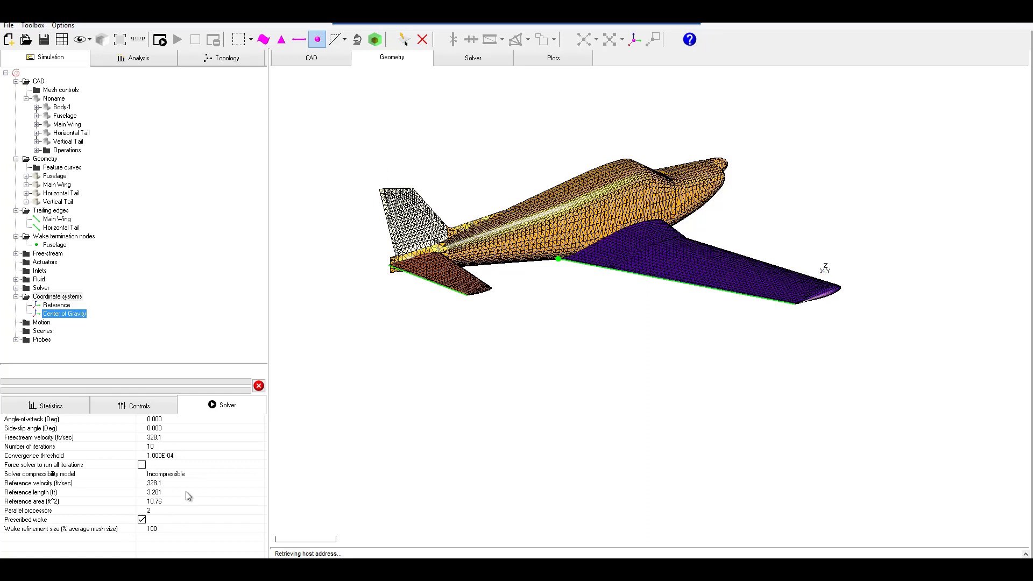
Force the solver to run all iterations and set the number of iterations to 400.
click(142, 465)
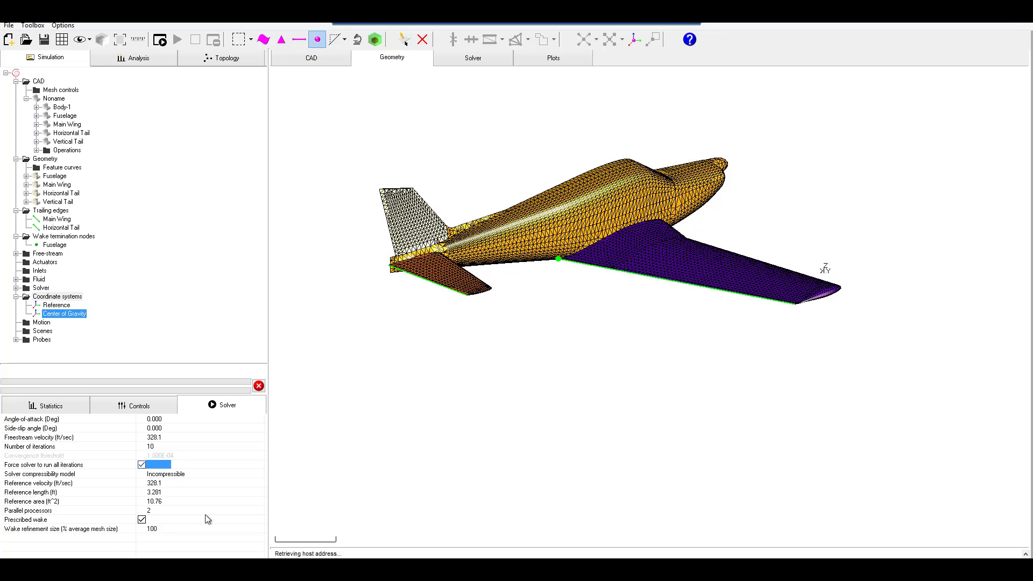
click(156, 446)
text(400)
key(Return)
click(333, 302)
Check which solver type is active, steady-state or unsteady, and leave the choice as it is.
click(18, 288)
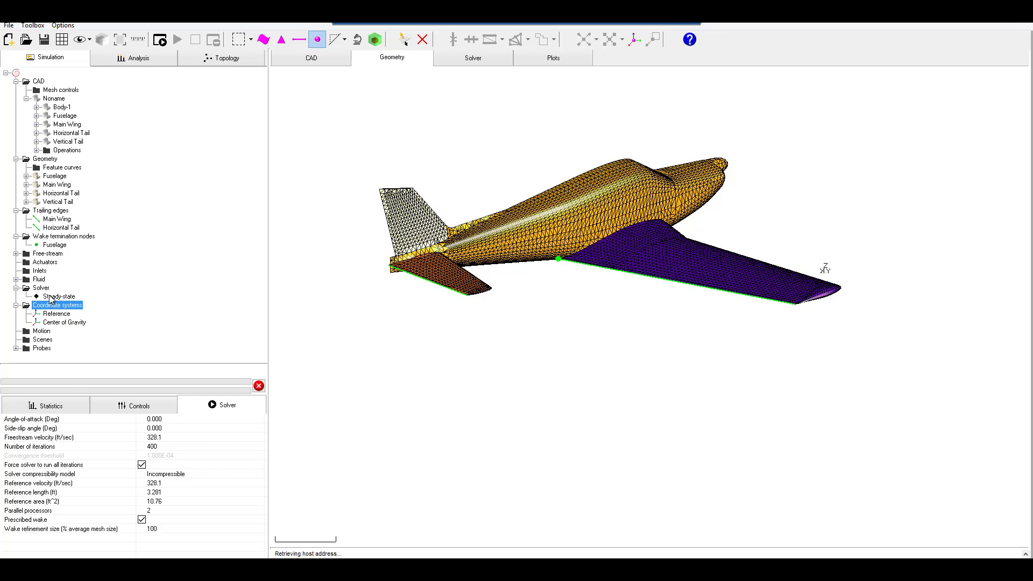
click(53, 297)
right_click(46, 293)
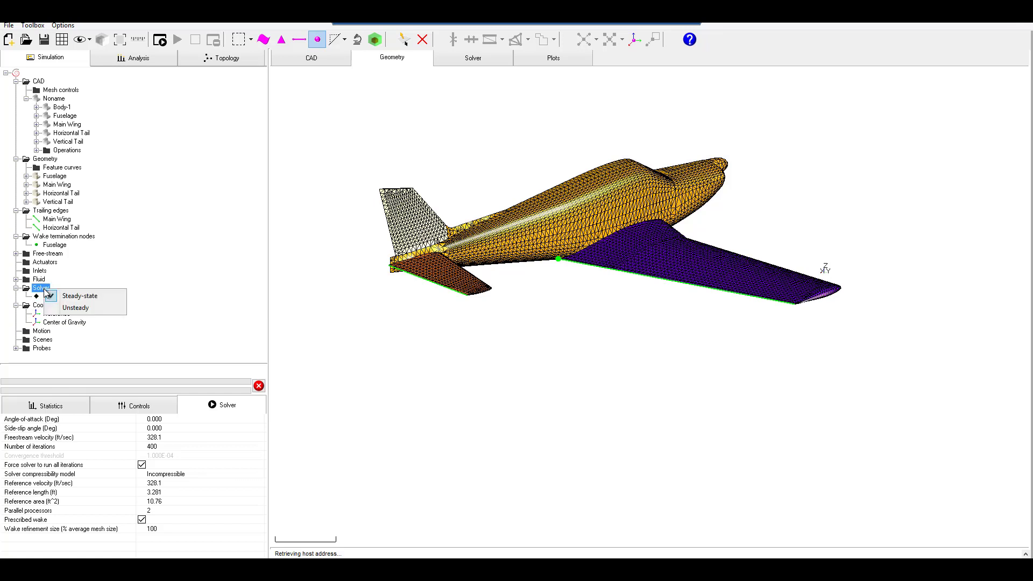
click(374, 315)
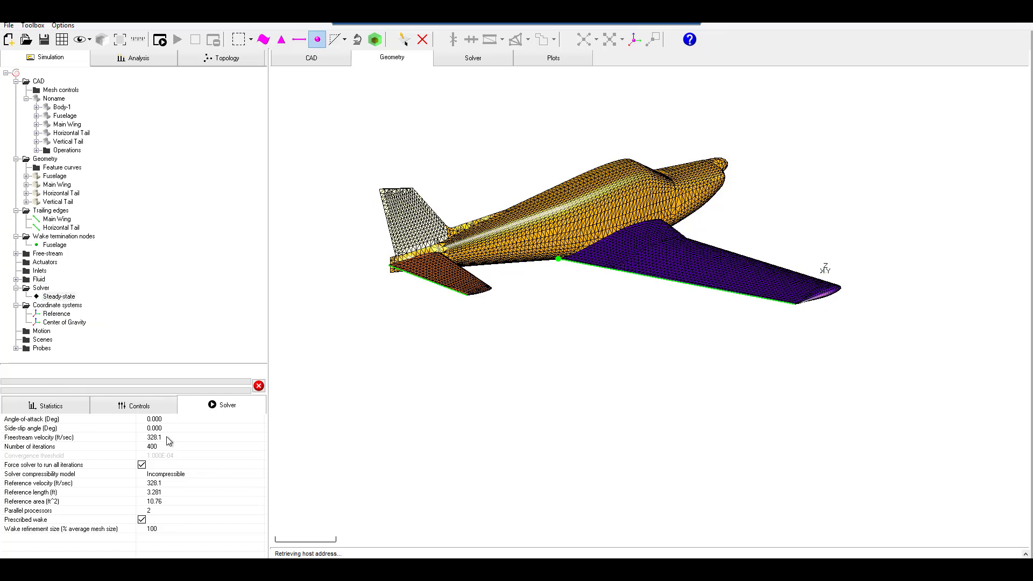
Set the parallel processors to 24 and both the freestream and reference velocities to 93.00 ft/sec.
click(152, 511)
click(158, 438)
text(93.00)
key(Return)
click(156, 484)
text(93.00)
double_click(162, 482)
click(765, 227)
Set the solver's reference length to 5.750 ft and reference area to 88.0 ft^2.
click(155, 493)
text(5.750)
double_click(156, 492)
click(150, 503)
text(88.0)
key(Return)
Initialize the solver with the XZ symmetry plane, adding the fuselage, main wing, horizontal tail and vertical tail boundaries.
drag(574, 357, 425, 371)
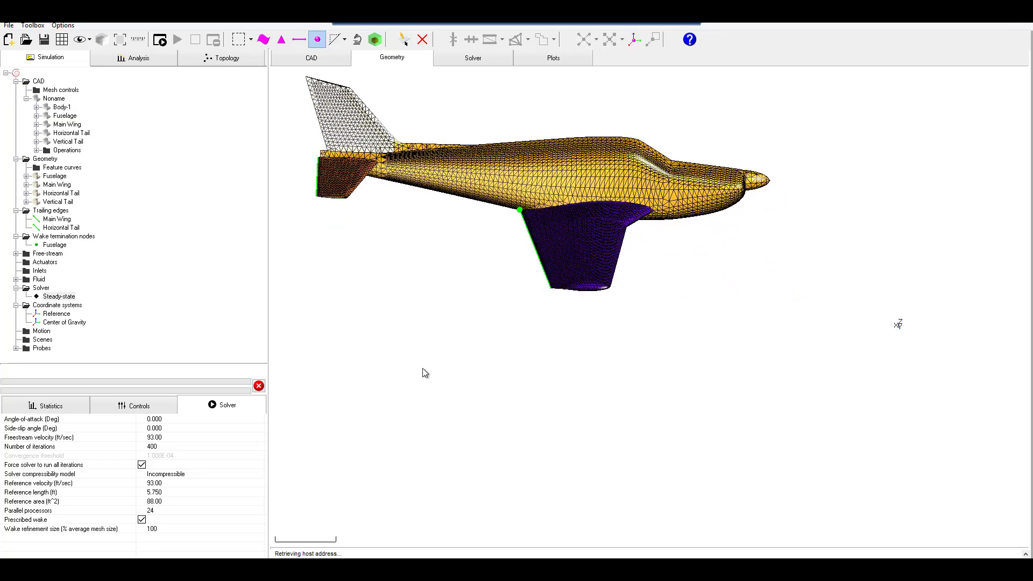
drag(607, 345, 452, 265)
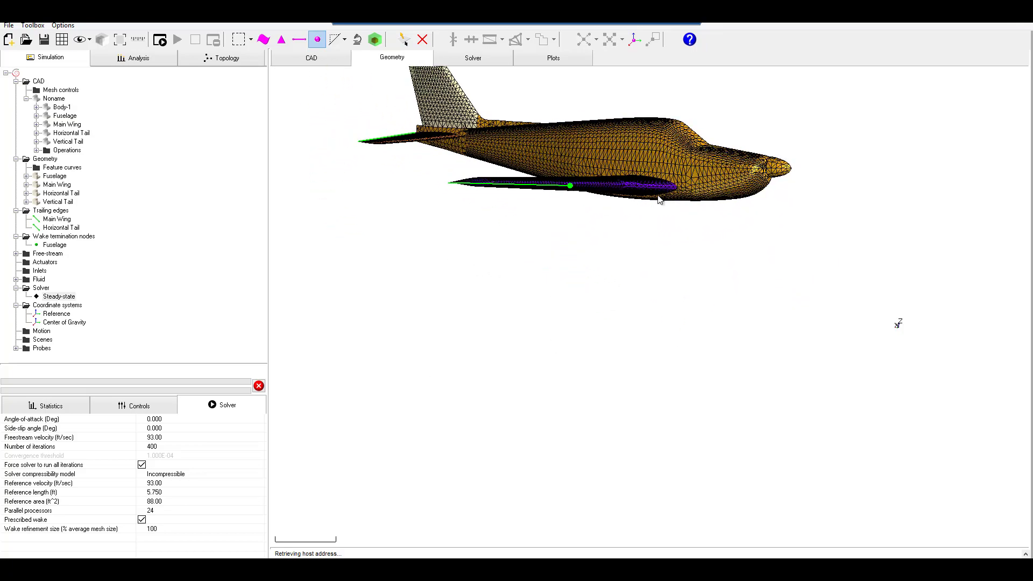
drag(564, 237, 489, 305)
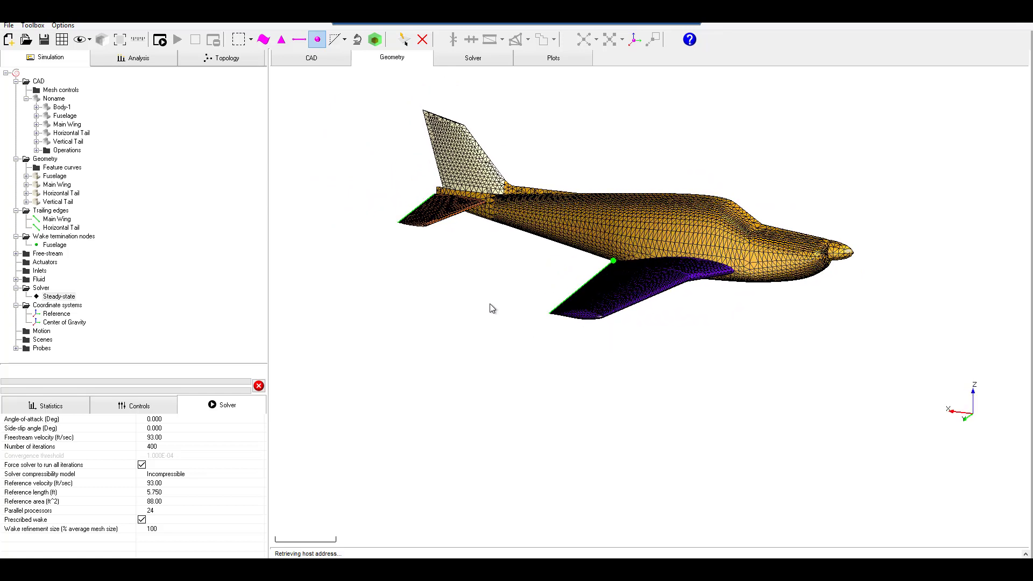
click(162, 40)
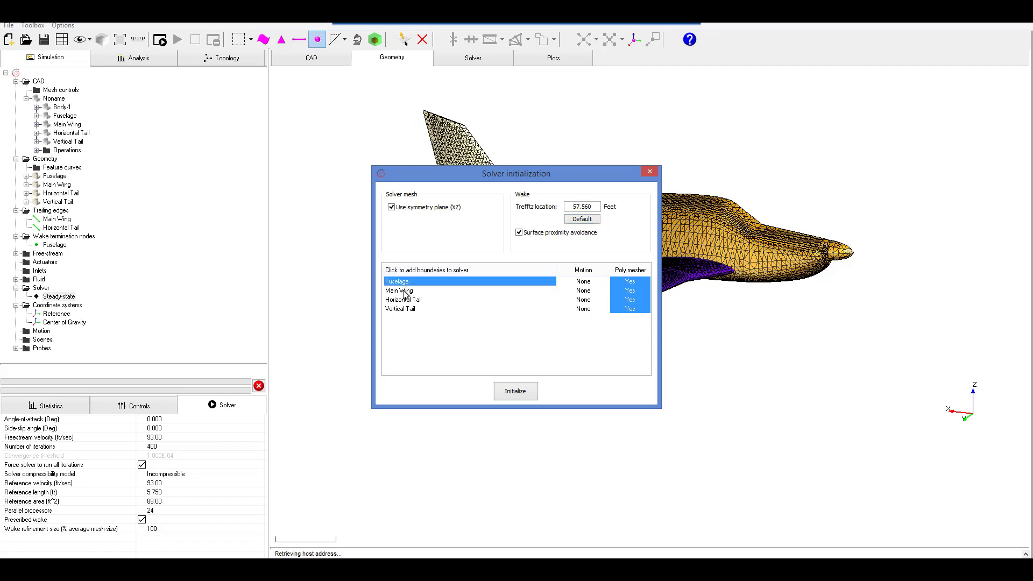
click(443, 274)
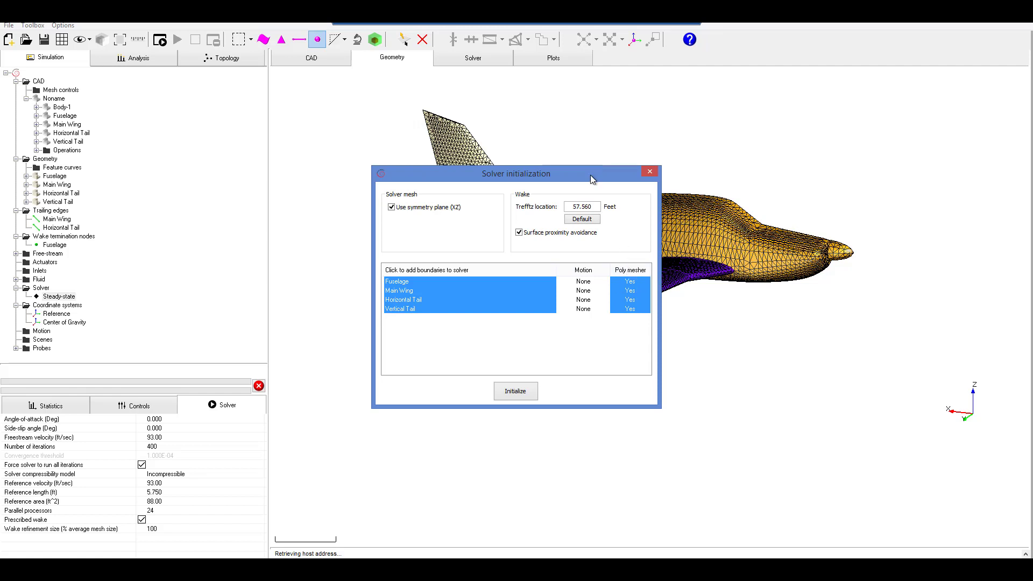
drag(590, 176, 513, 244)
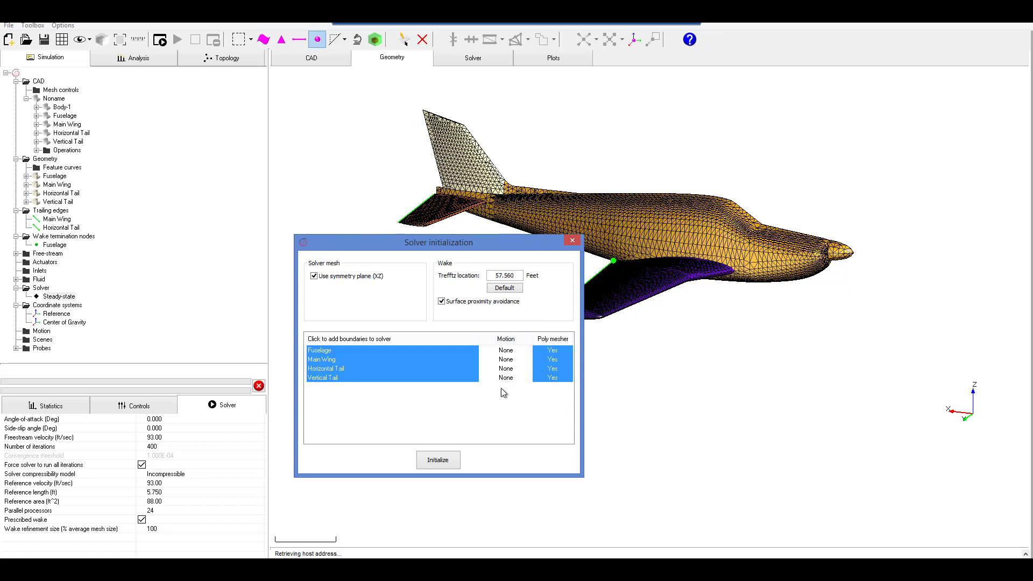
click(446, 462)
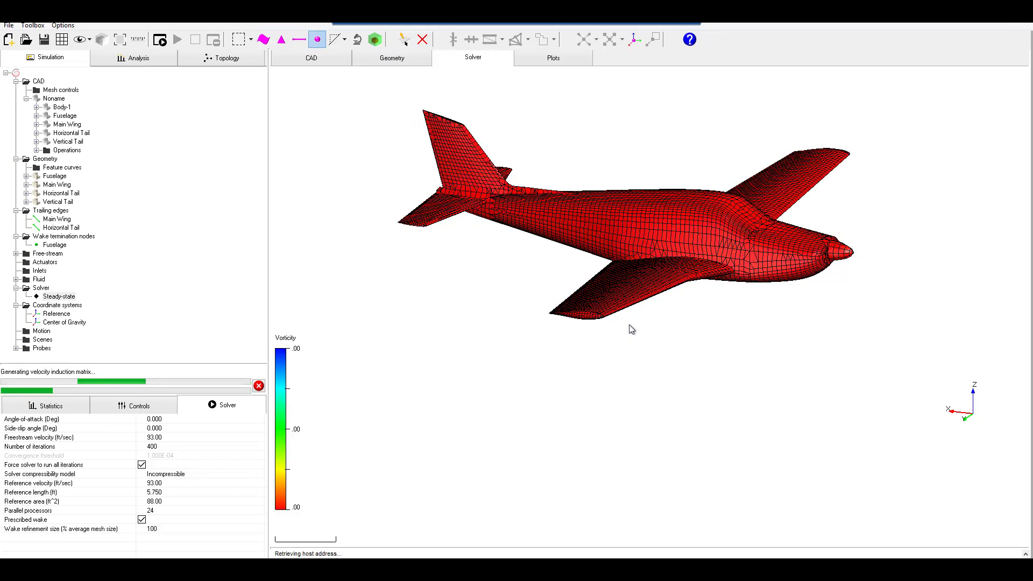
Move the vorticity legend closer to the aircraft and run the solver.
drag(586, 346, 614, 316)
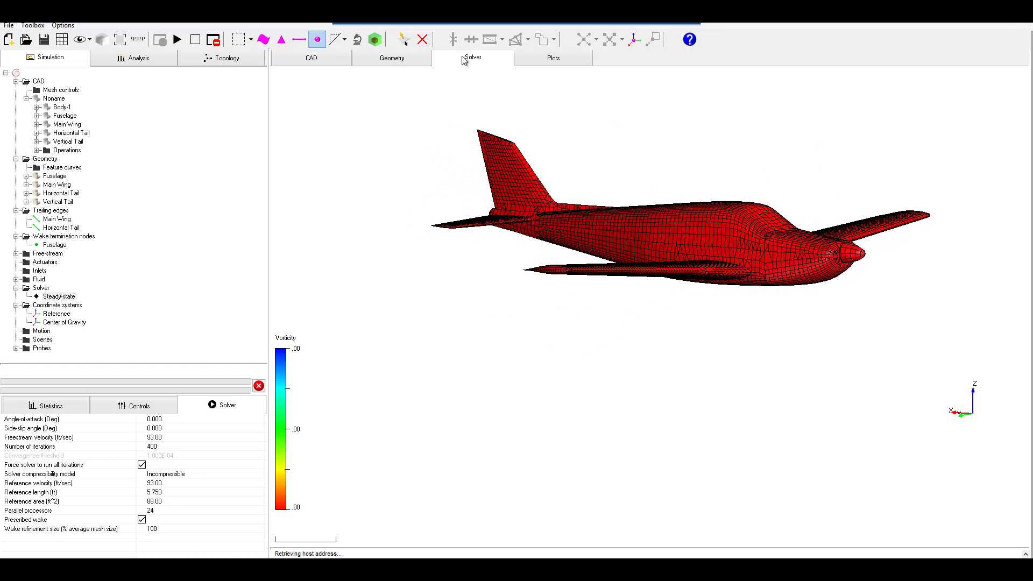
drag(285, 377, 355, 259)
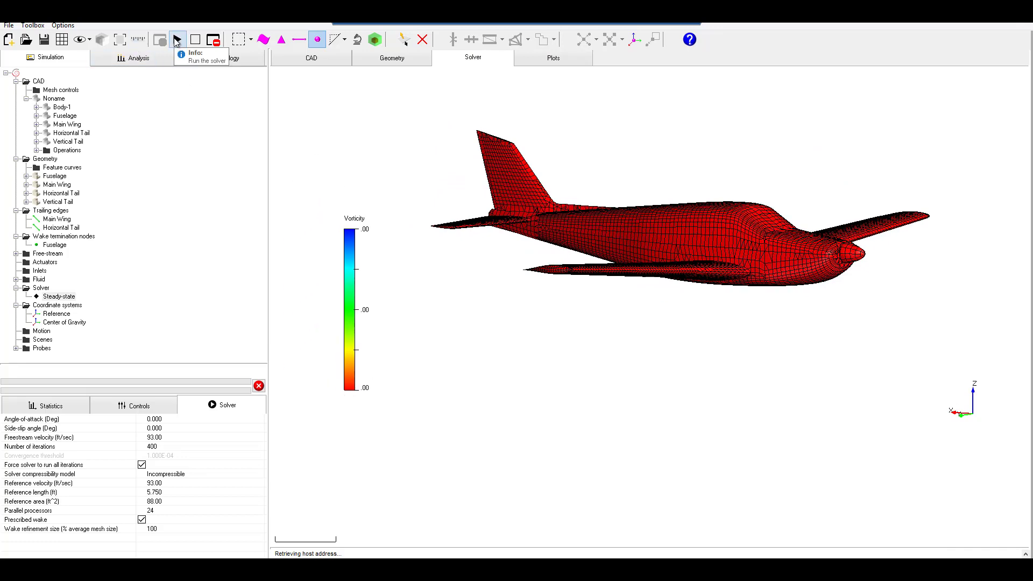
click(177, 41)
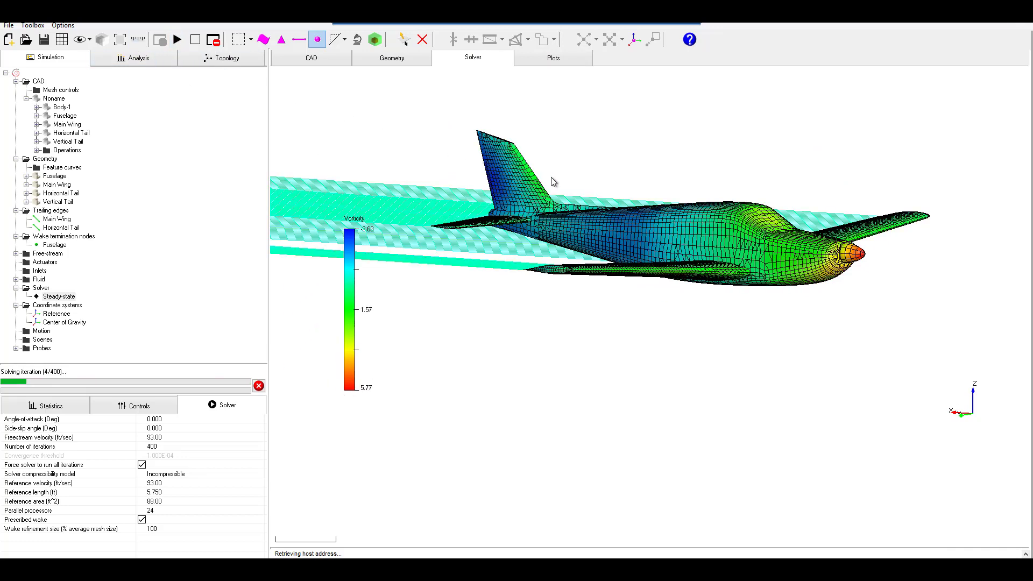
drag(553, 179, 519, 219)
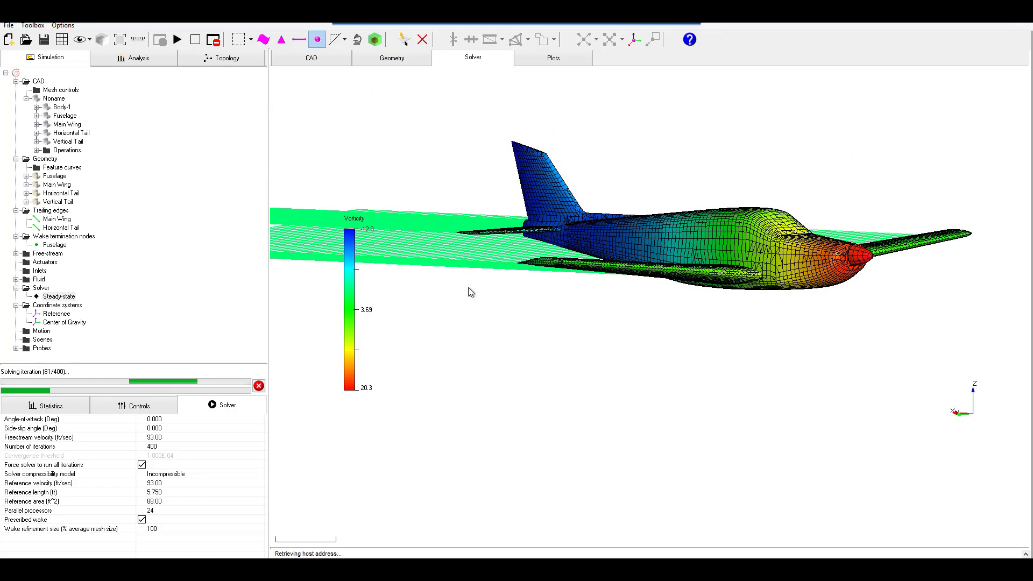
Contour the aircraft surface by coefficient of pressure and examine the junction of the horizontal tail and fuselage.
right_click(469, 310)
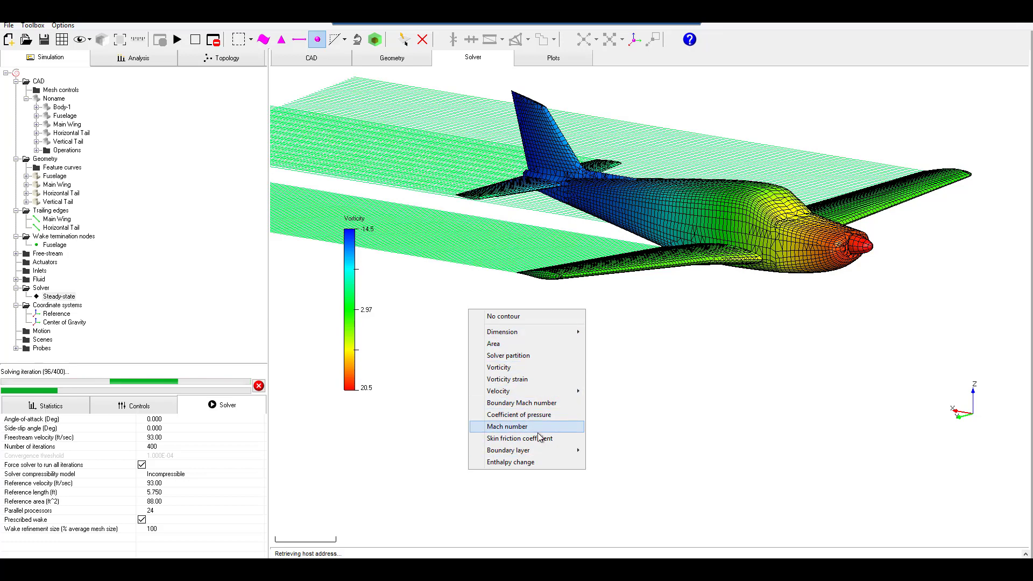
click(541, 416)
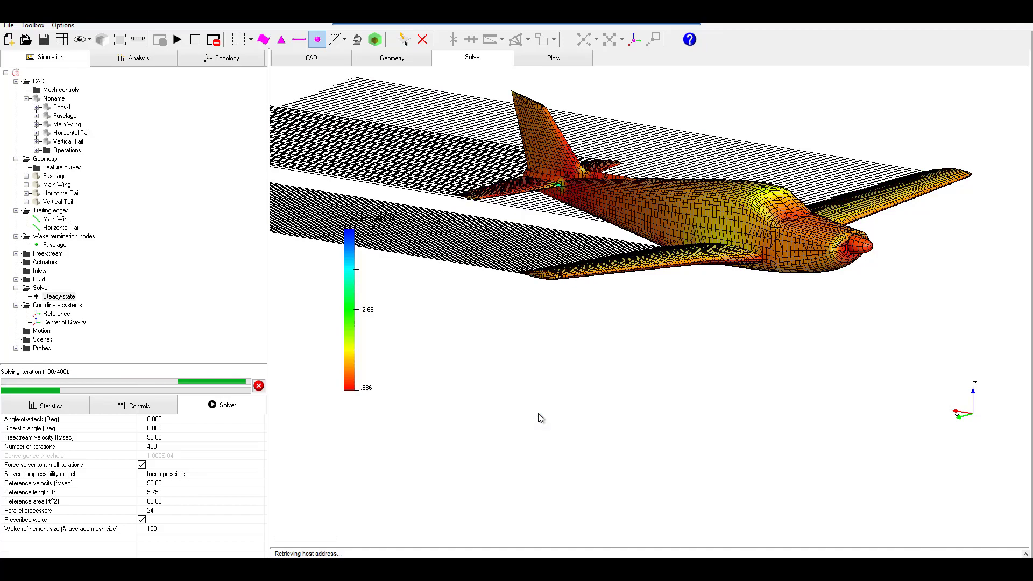
drag(539, 417, 497, 313)
drag(422, 285, 399, 238)
drag(553, 226, 572, 231)
scroll(560, 162, up, 10)
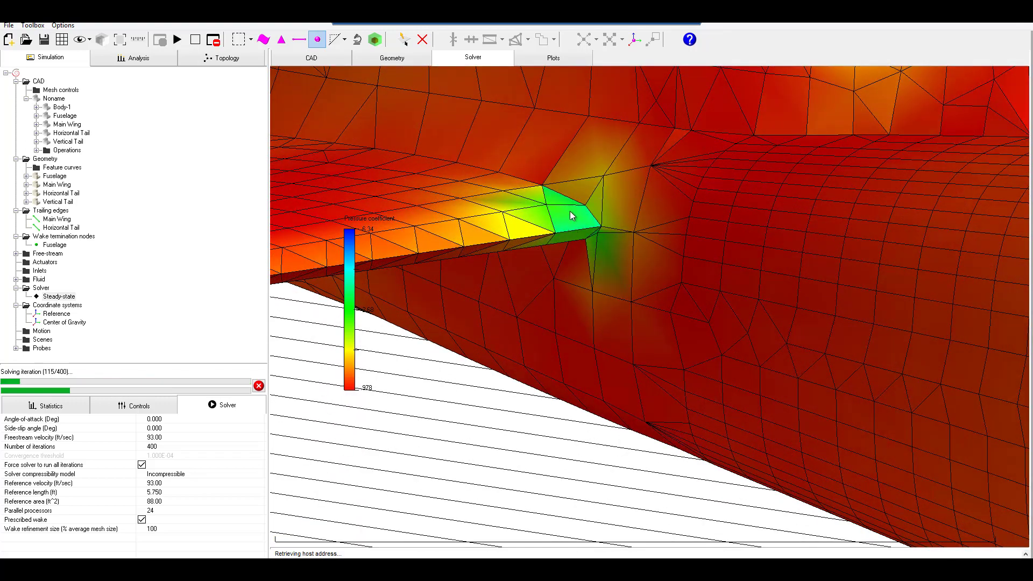
scroll(573, 216, down, 6)
scroll(577, 233, down, 3)
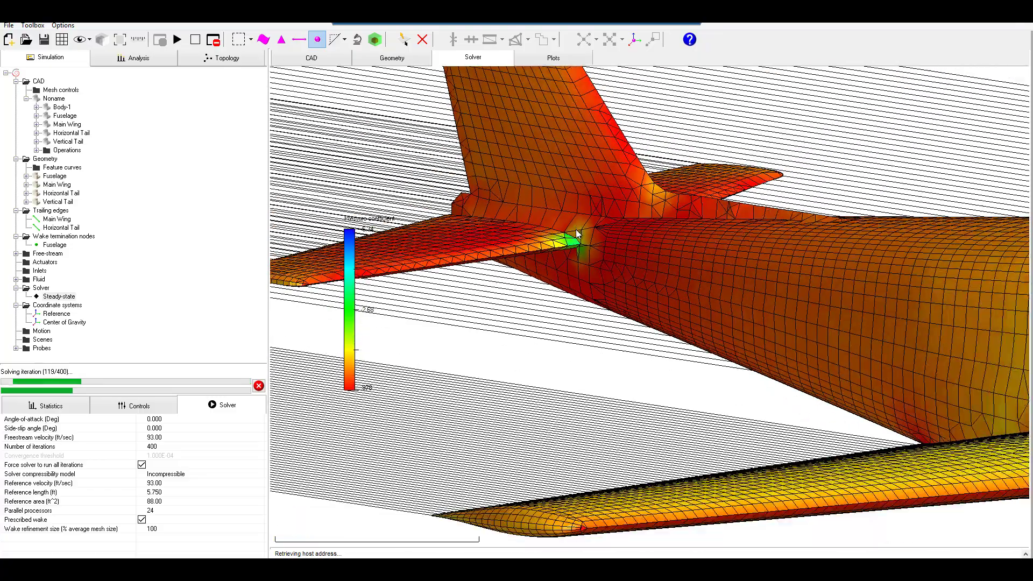
drag(578, 233, 613, 301)
Switch the surface contour back to vorticity and view the whole aircraft with its trailing wake.
right_click(611, 252)
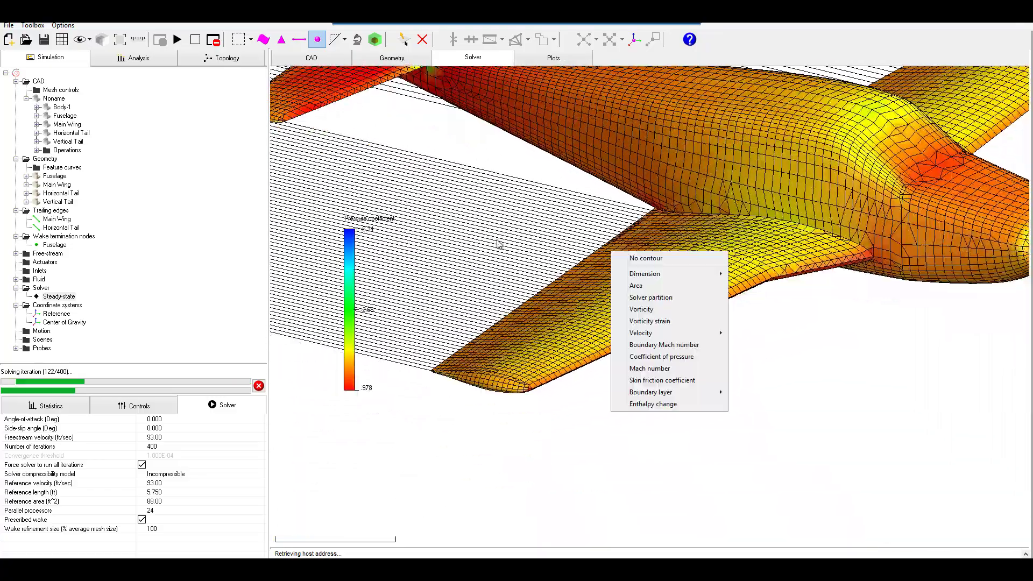
right_click(444, 292)
right_click(441, 291)
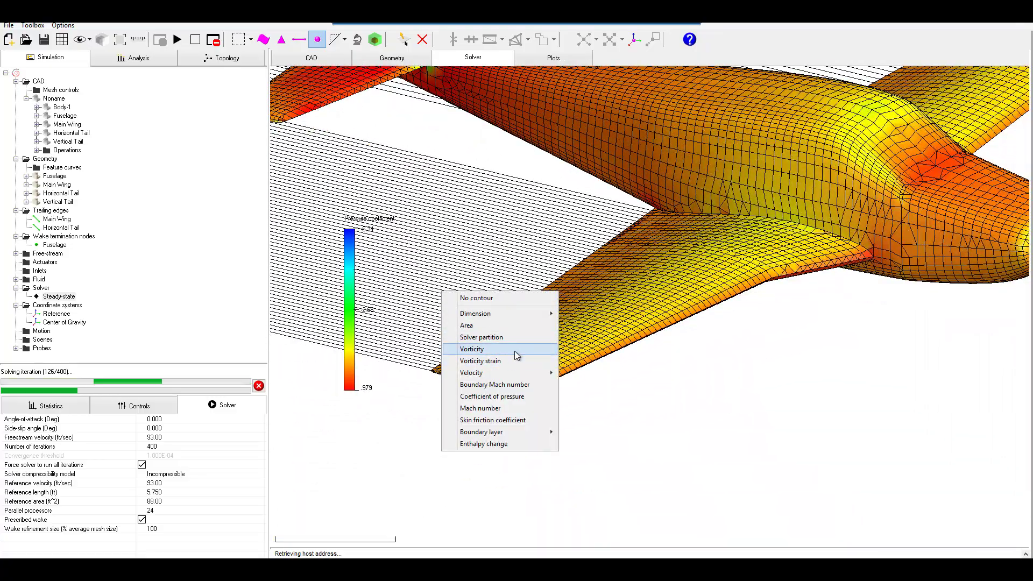
click(517, 355)
scroll(539, 323, down, 8)
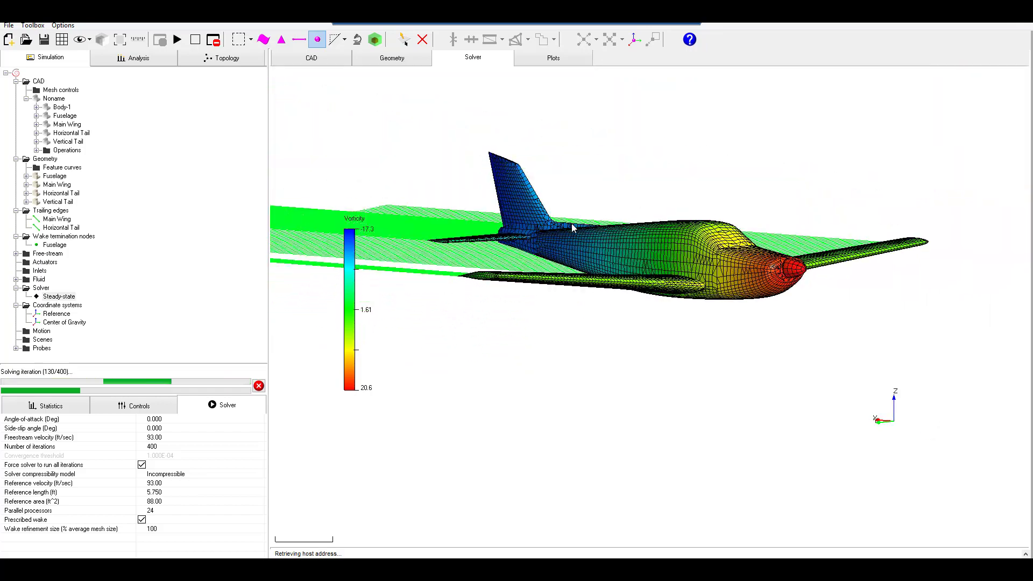
right_drag(572, 228, 659, 300)
drag(659, 300, 575, 306)
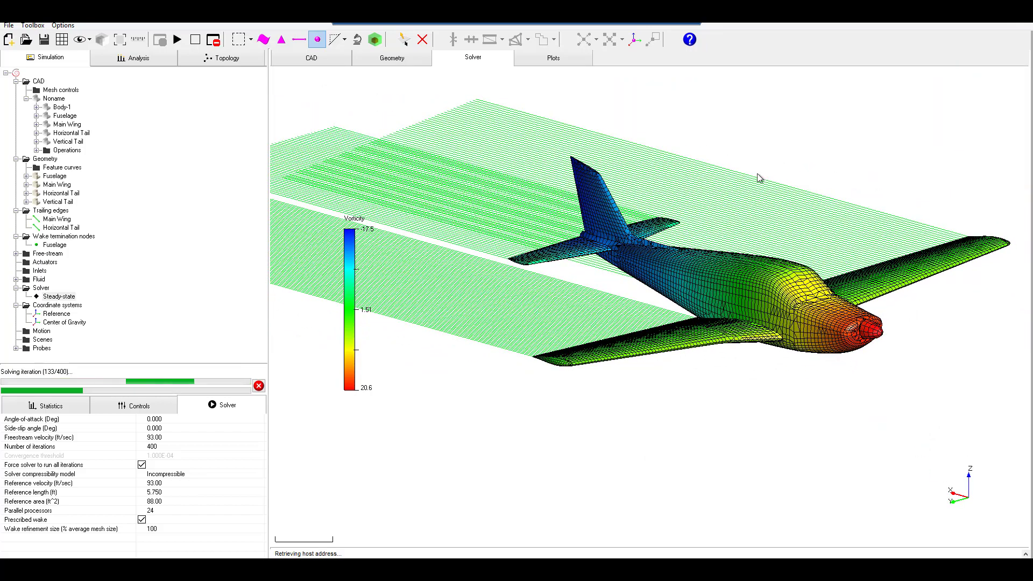
Check the residuals plot, plot the Force Z component versus the Y axis, and return to the solver view.
click(554, 59)
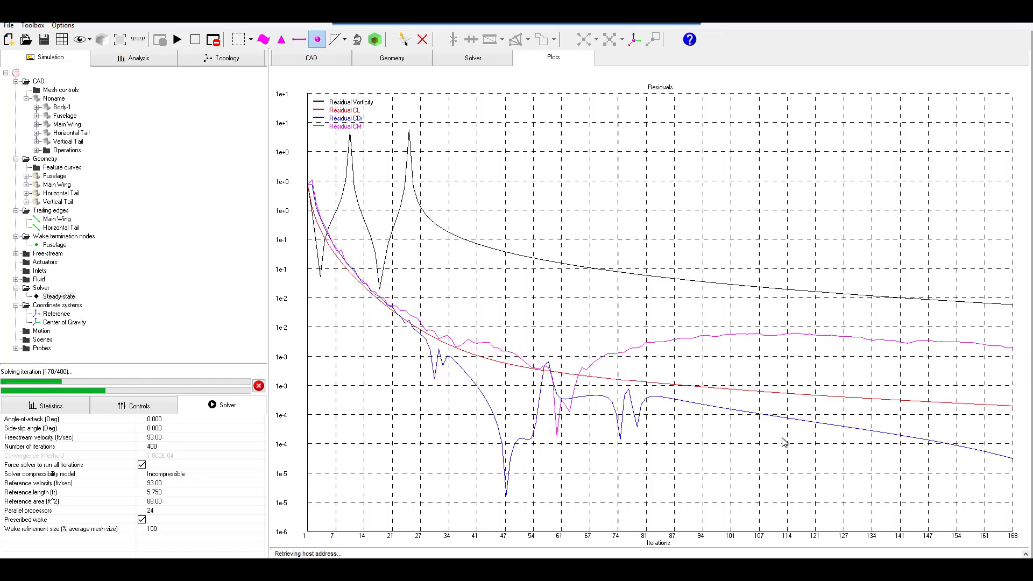
right_click(608, 136)
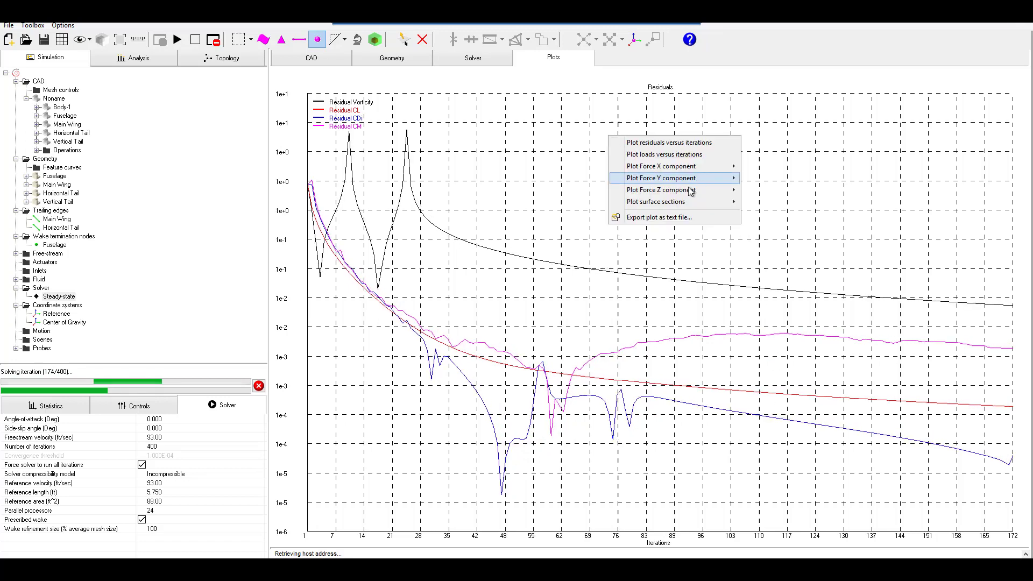
mouse_move(720, 191)
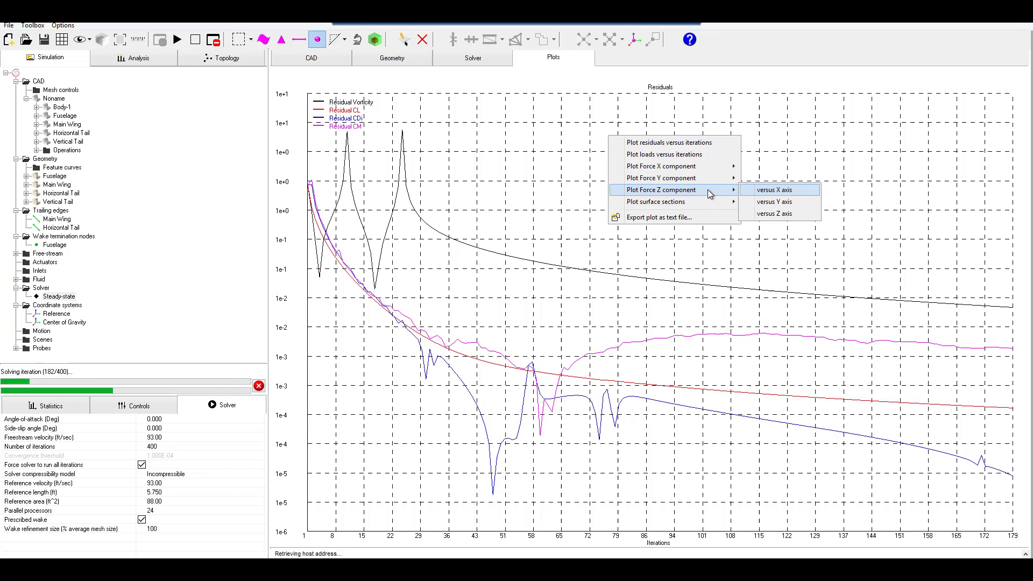
click(772, 201)
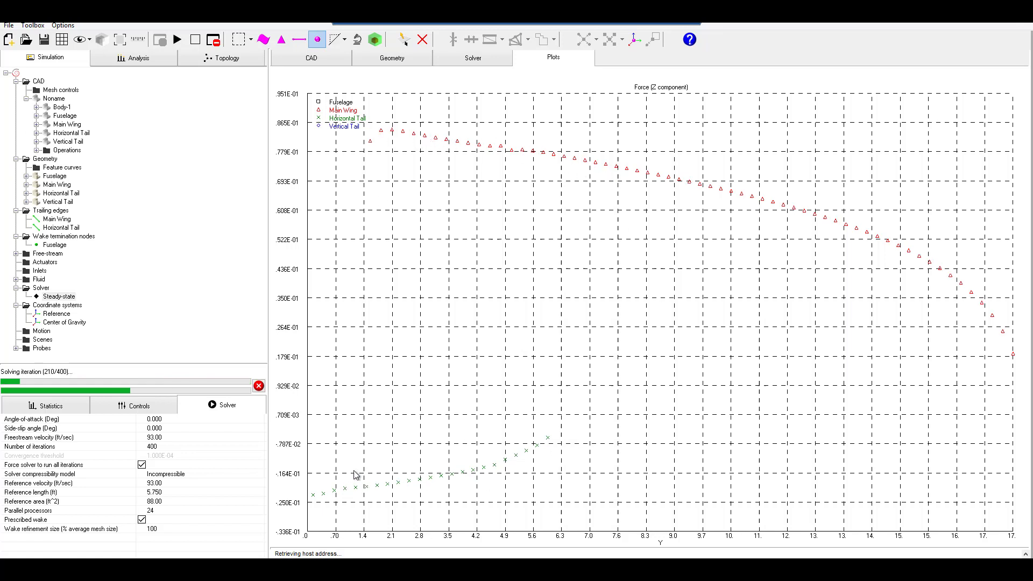
click(498, 63)
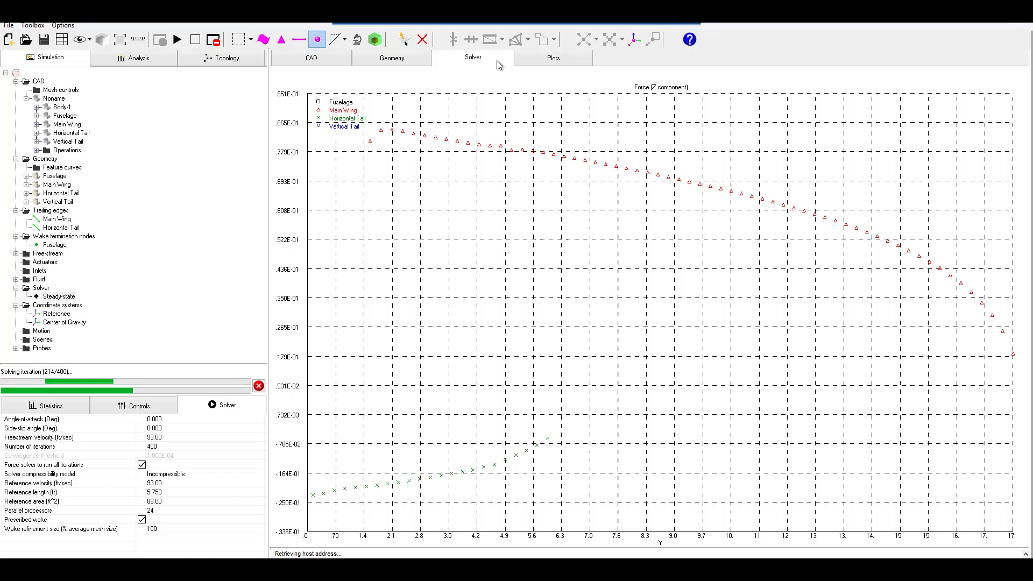
Set the analysis coordinate system to Center of Gravity and update the table of aerodynamic loads.
click(137, 62)
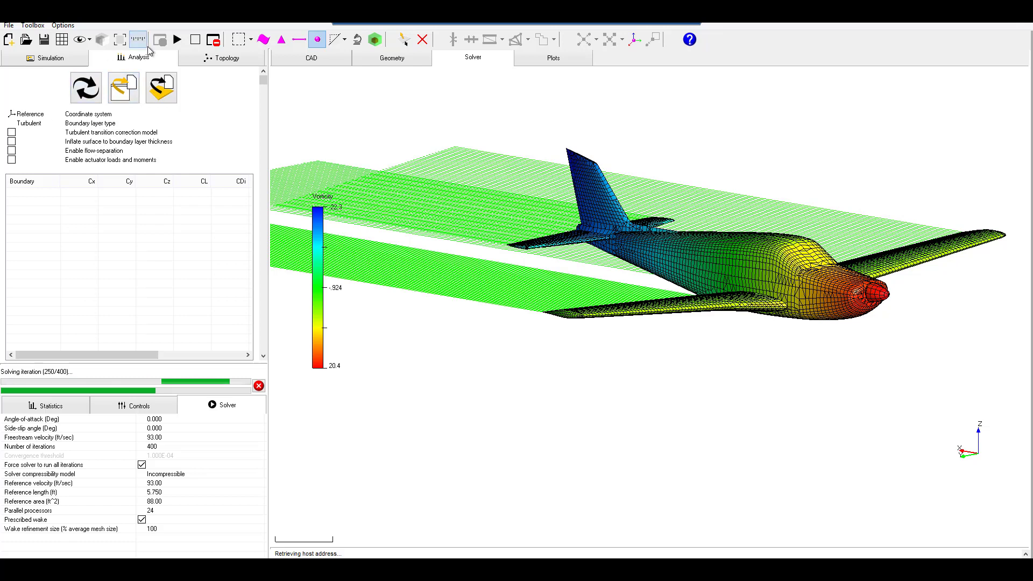
click(59, 115)
click(60, 116)
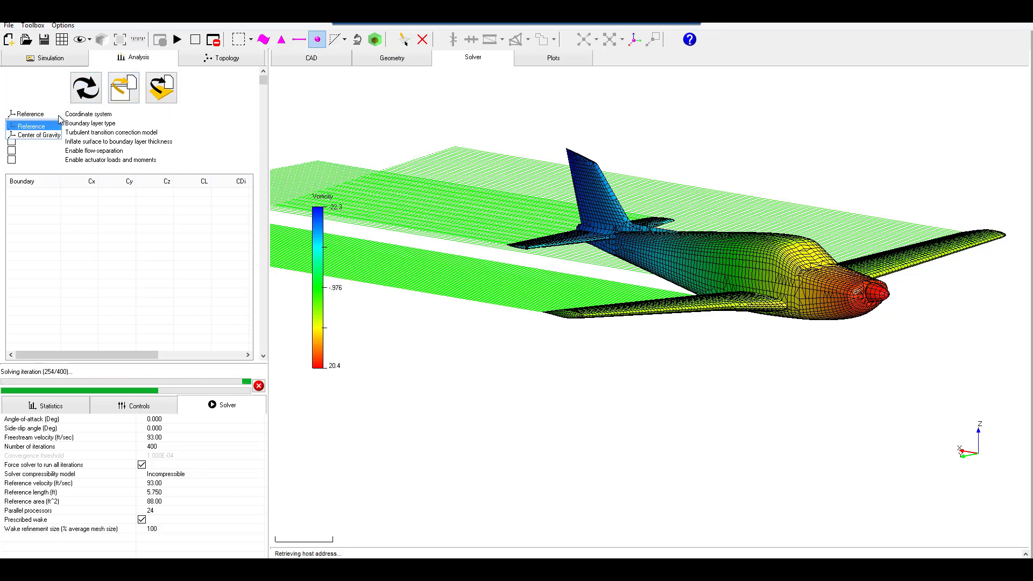
click(38, 136)
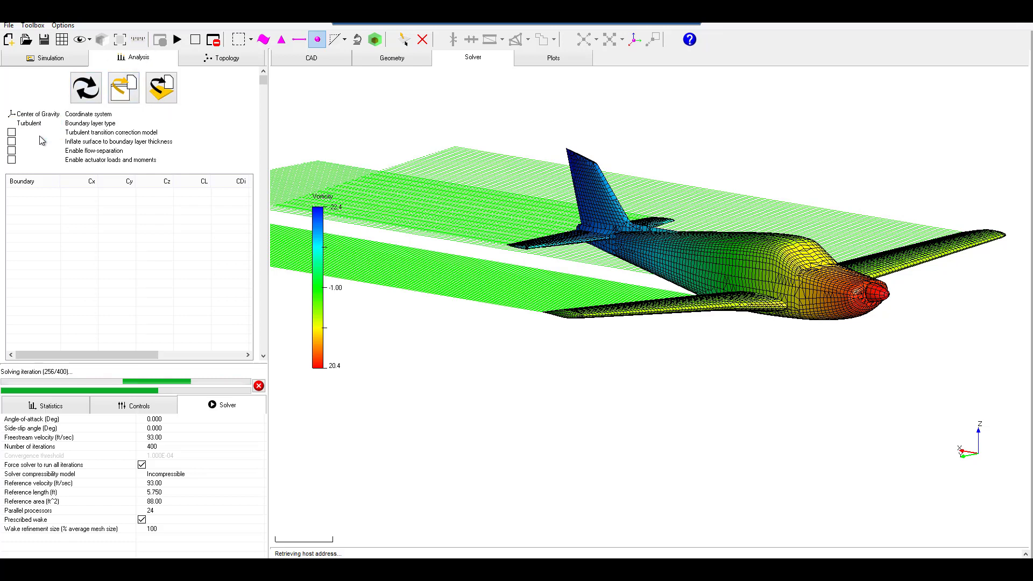
click(81, 92)
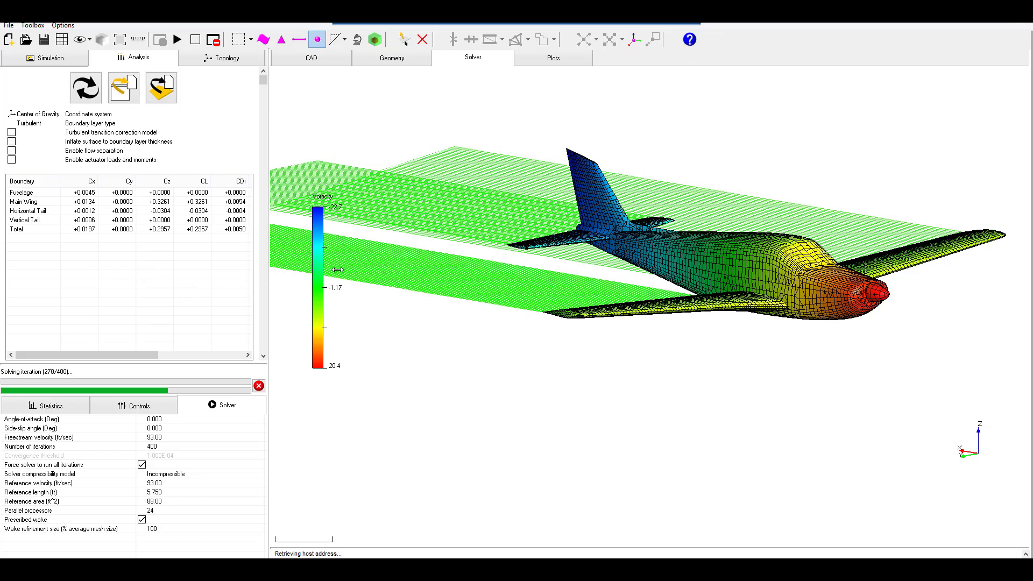
Examine each boundary's force, drag and moment coefficients across the full width of the loads table.
drag(337, 269, 385, 270)
drag(162, 356, 138, 342)
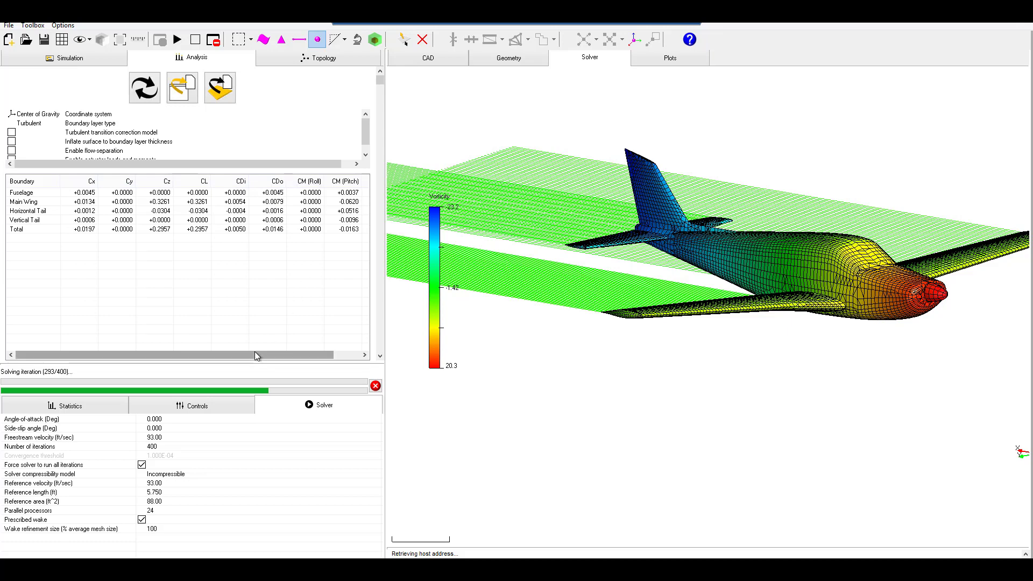
drag(254, 354, 325, 354)
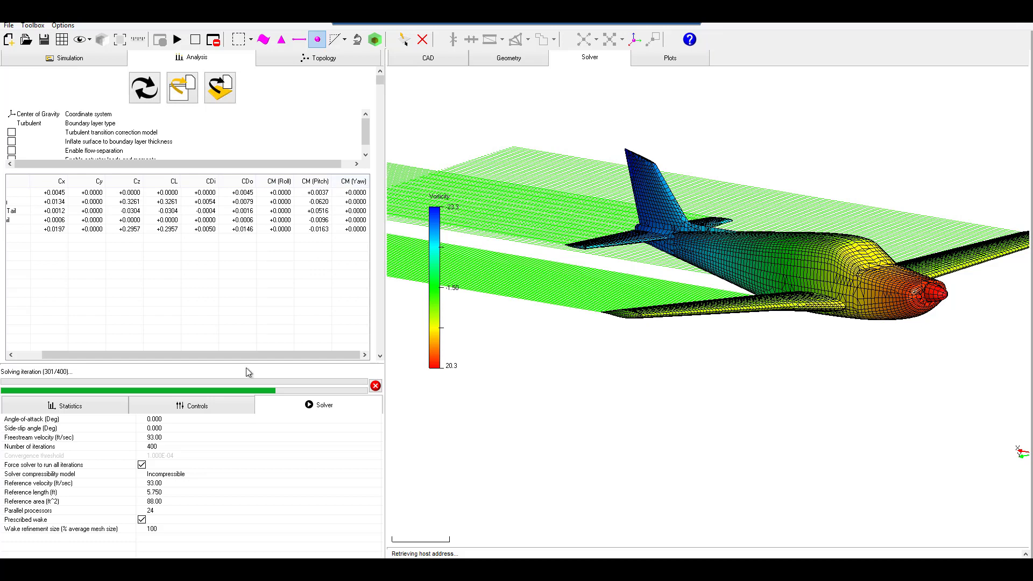
drag(248, 357, 155, 348)
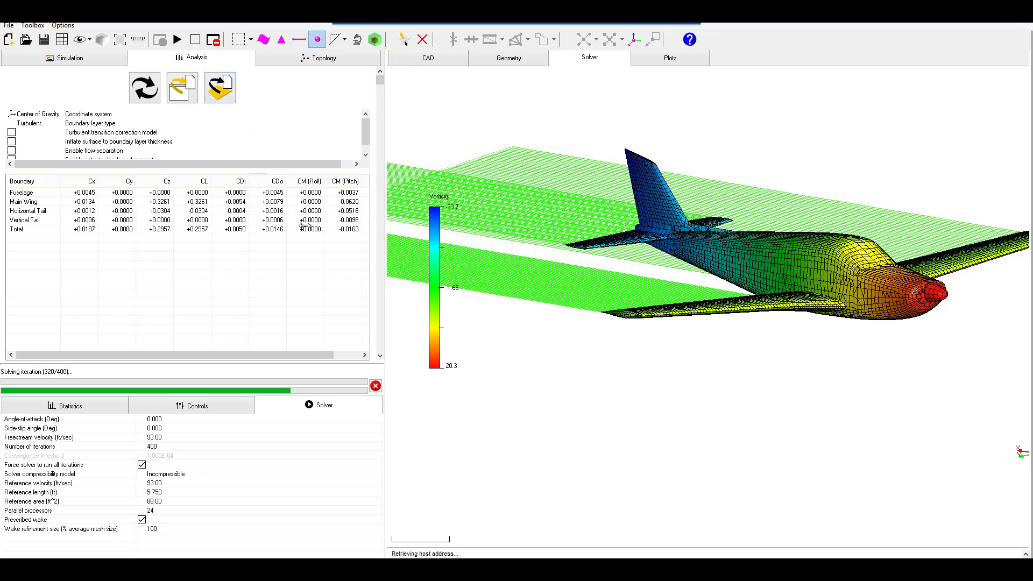
drag(229, 221, 230, 221)
drag(528, 248, 419, 276)
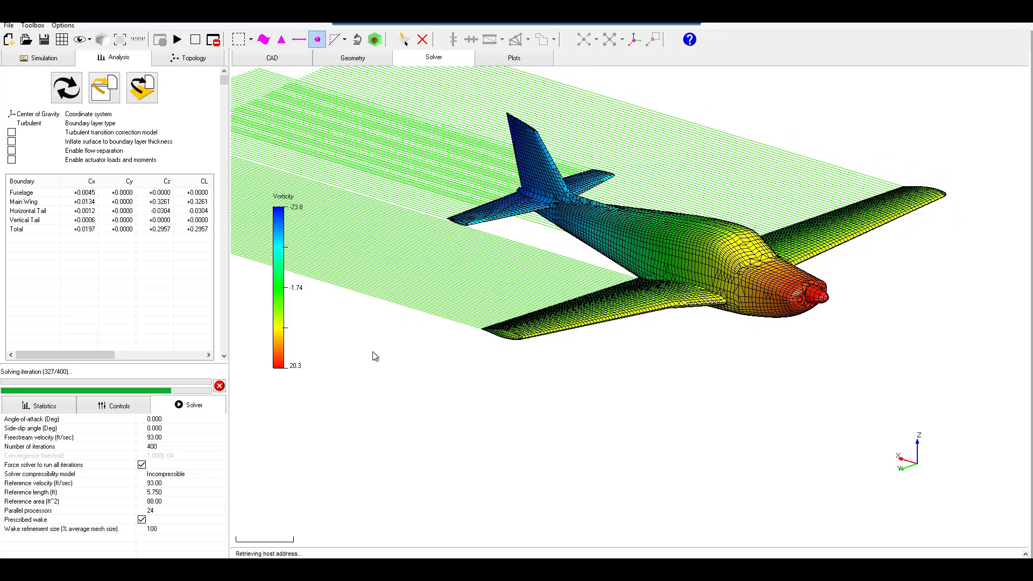